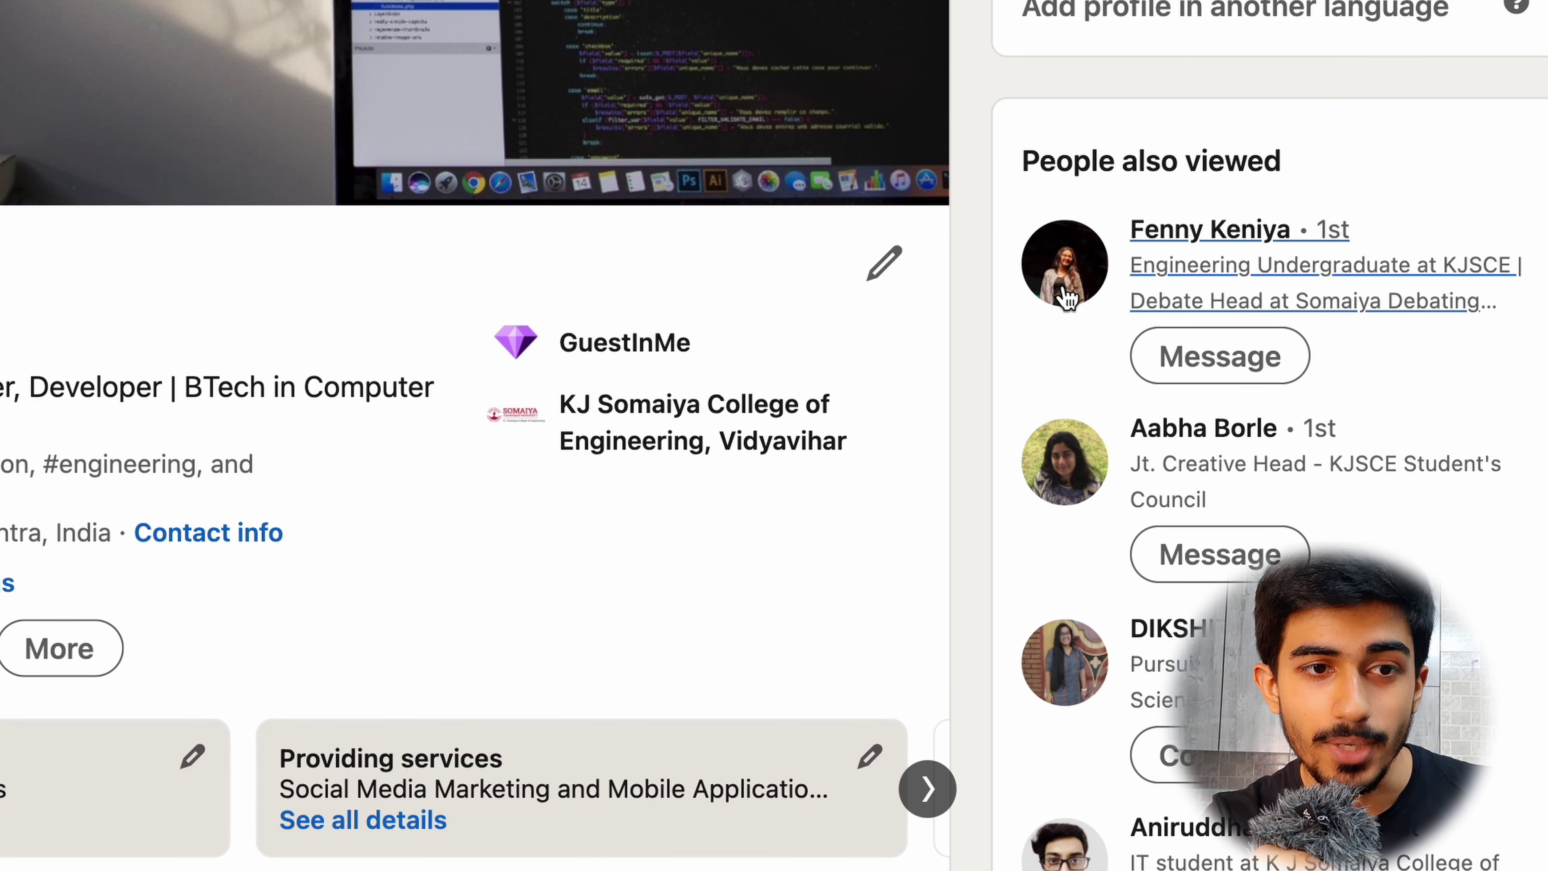
# Step: Review the profile headline, highlighting the founder title and the words YouTuber and Developer
pyautogui.scroll(-3, 1064, 564)
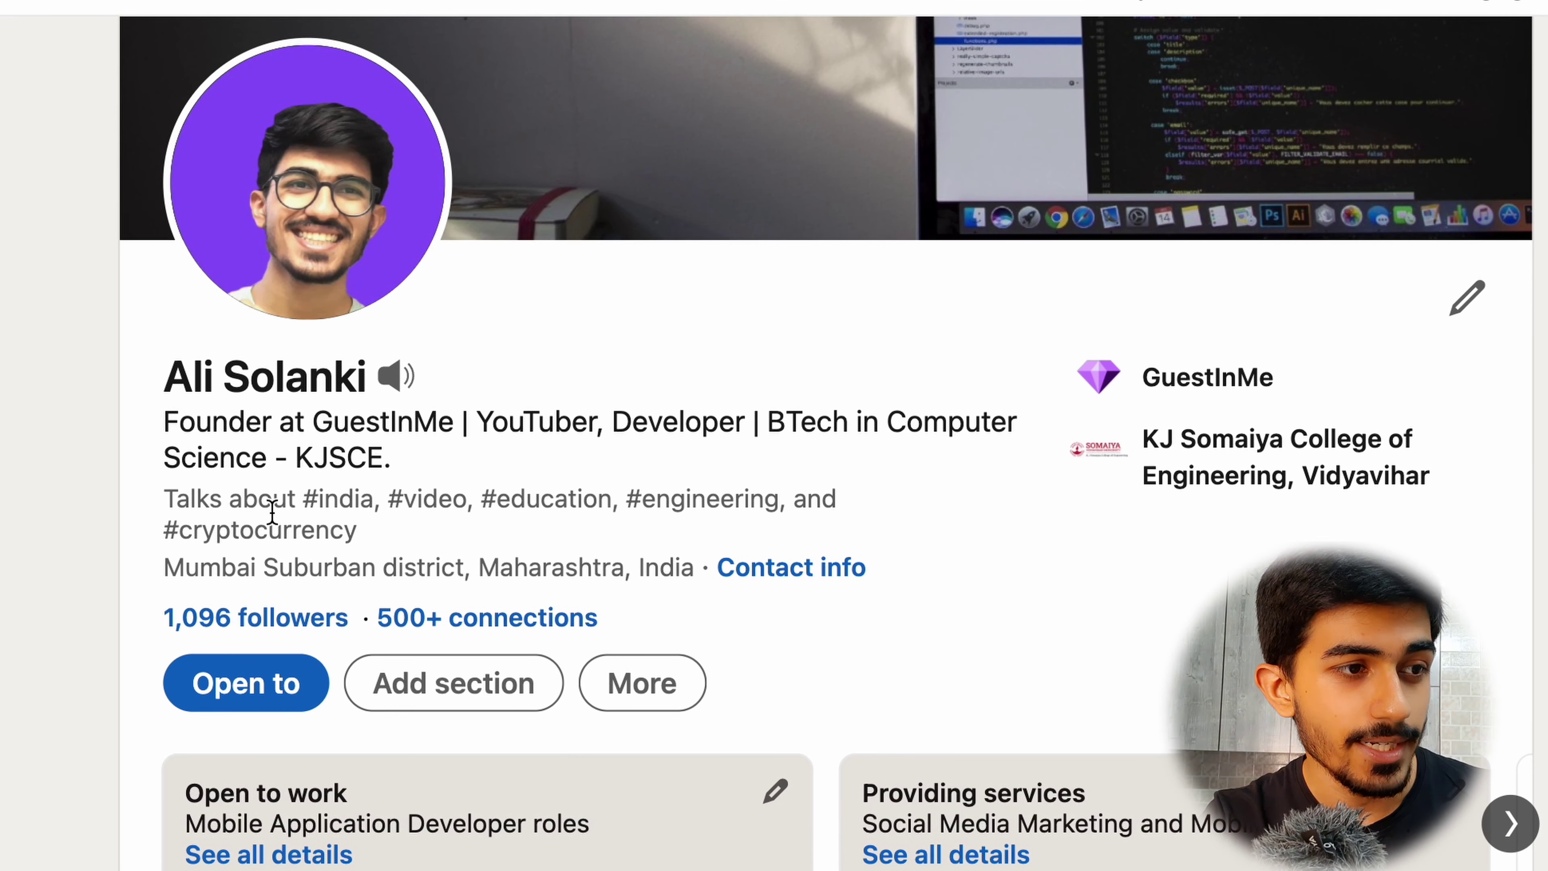
pyautogui.moveTo(167, 421); pyautogui.dragTo(362, 468)
pyautogui.click(363, 469)
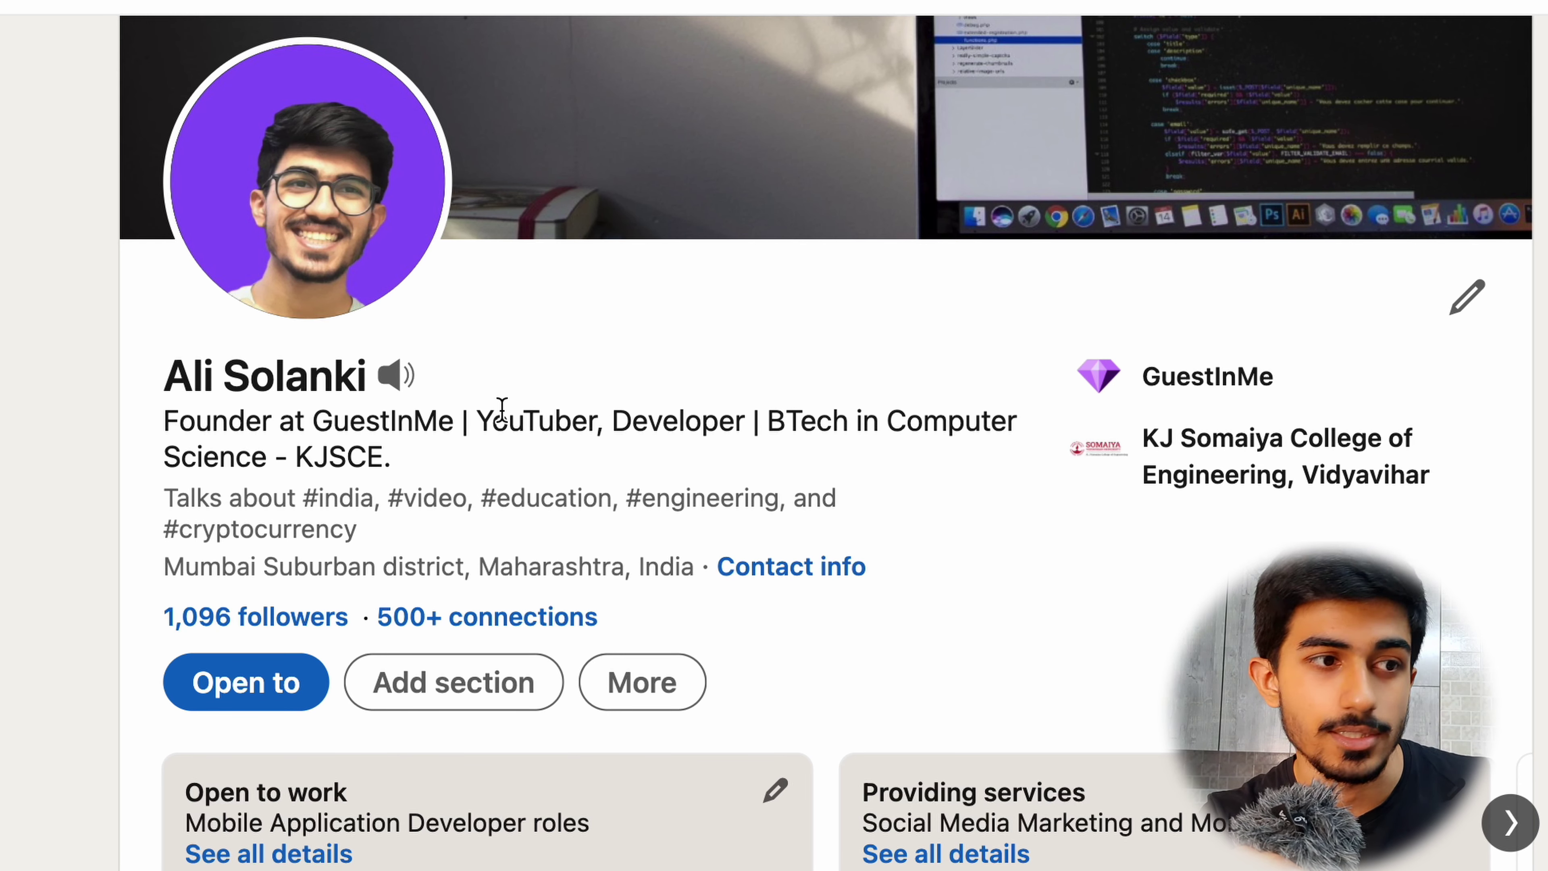
pyautogui.doubleClick(500, 423)
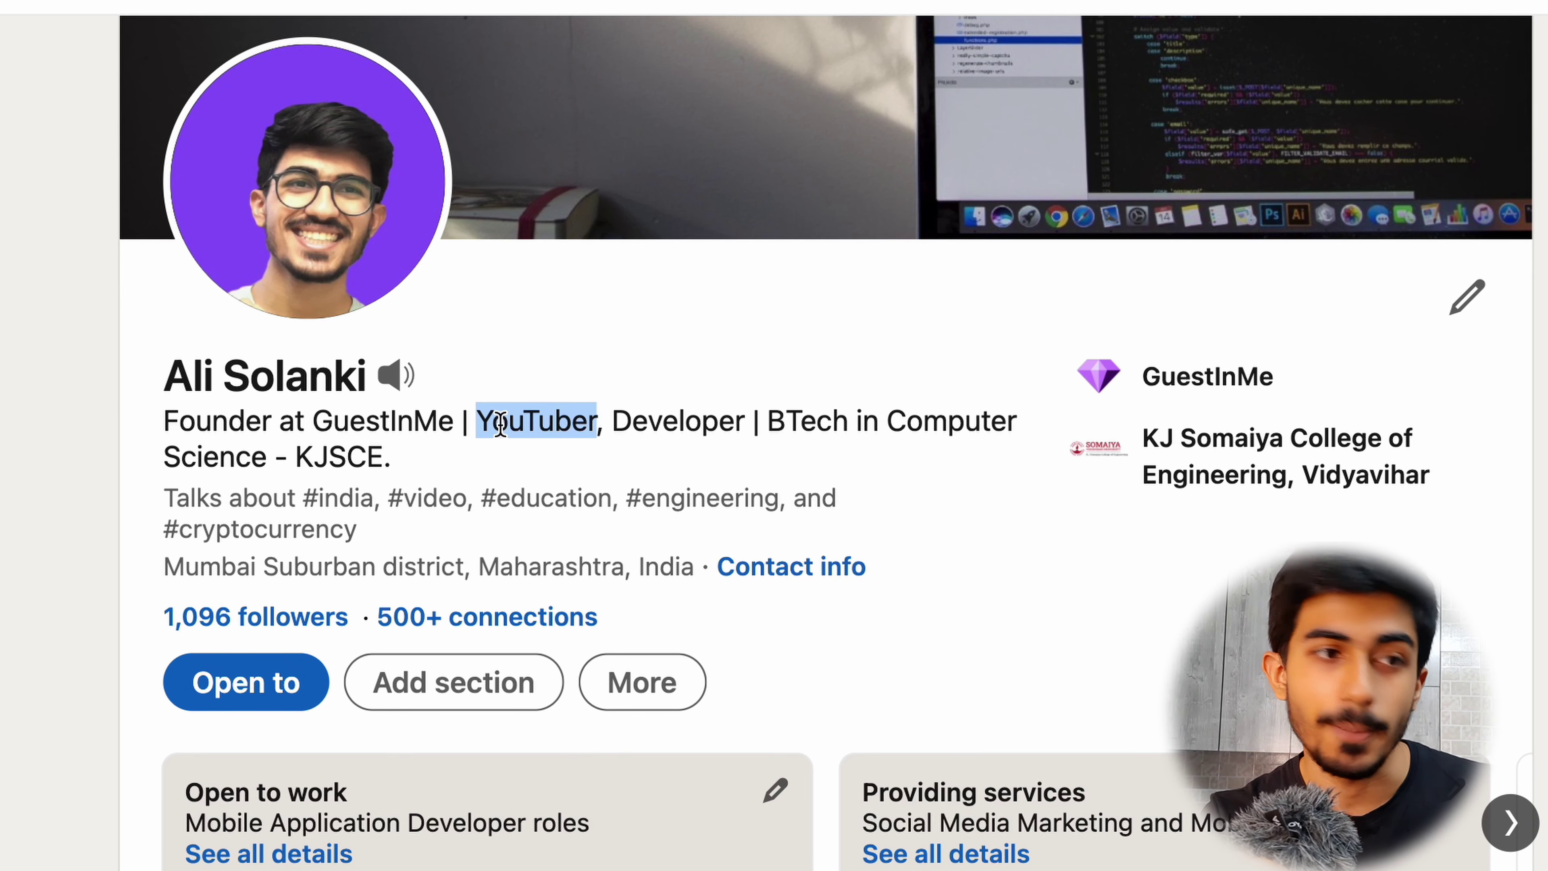
pyautogui.doubleClick(701, 420)
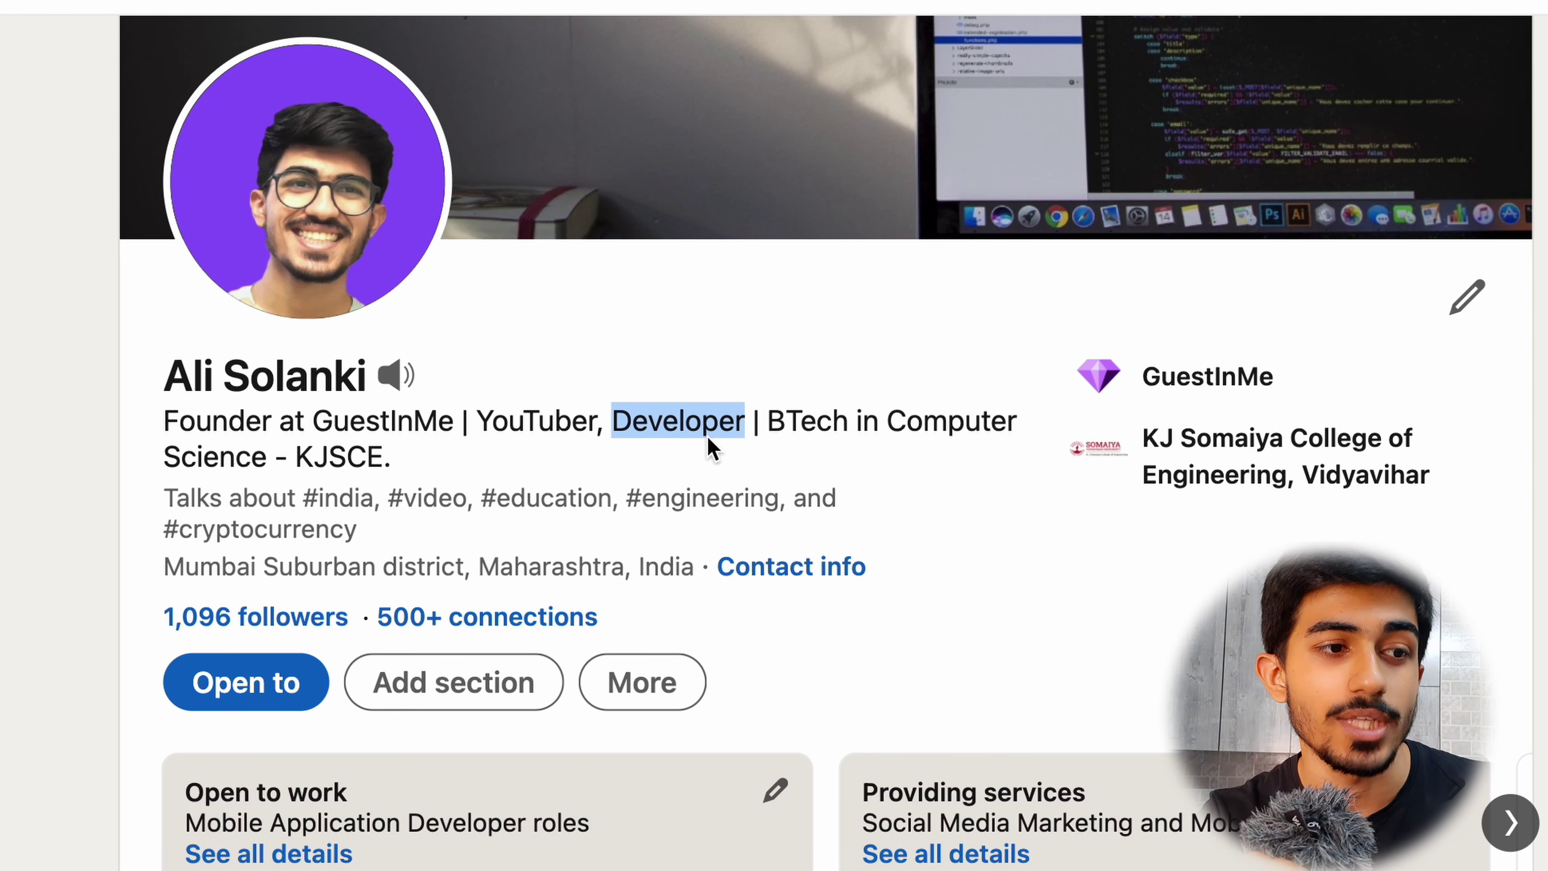
pyautogui.click(712, 449)
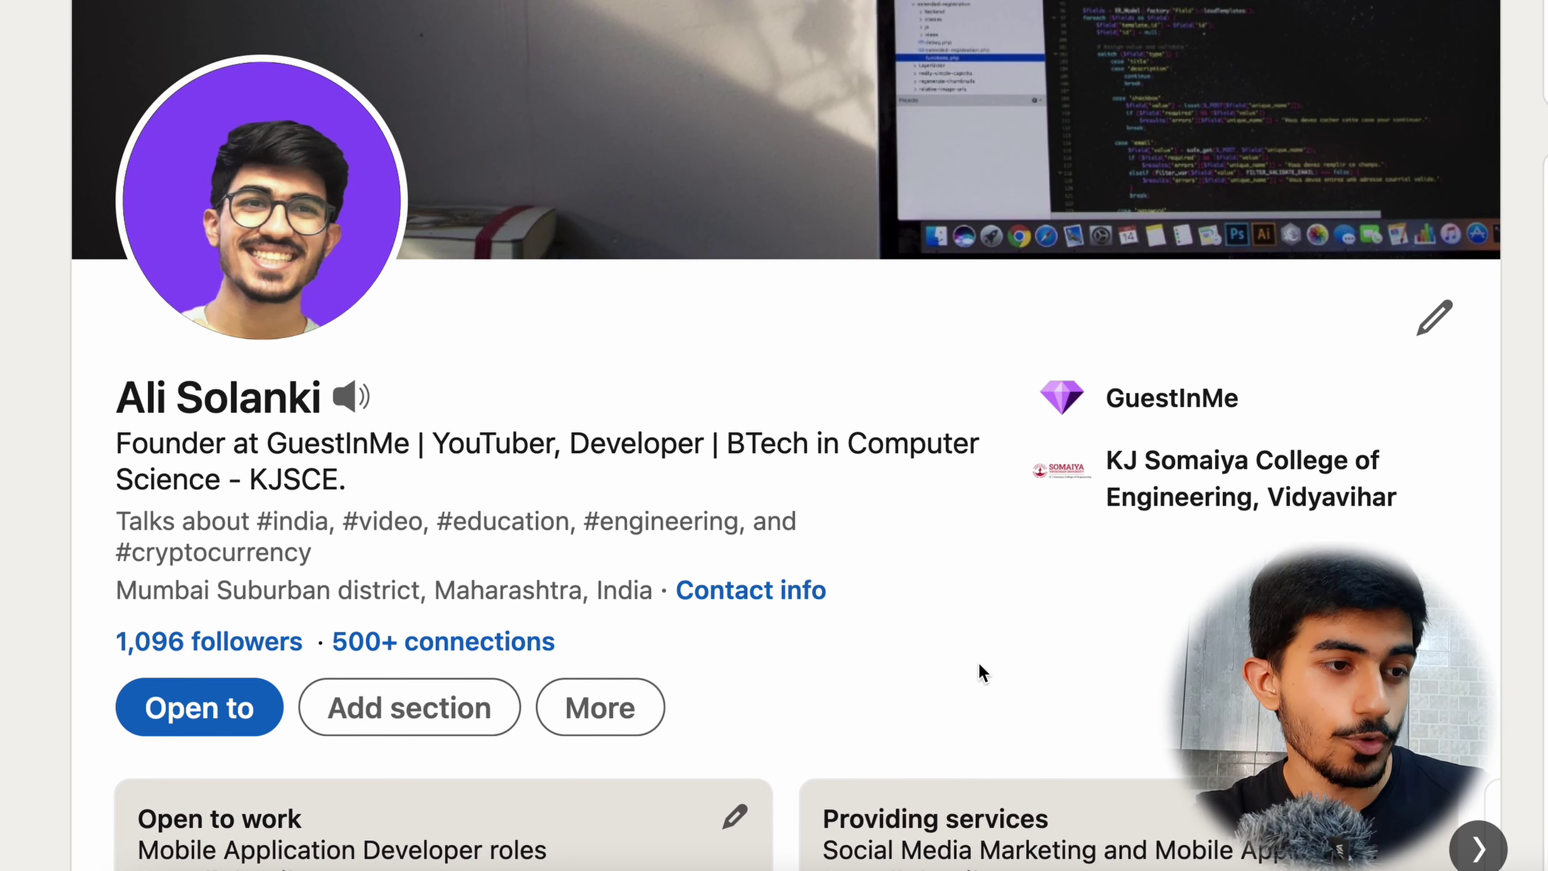
# Step: View the profile's contact info, including its website links, and close it again
pyautogui.click(770, 589)
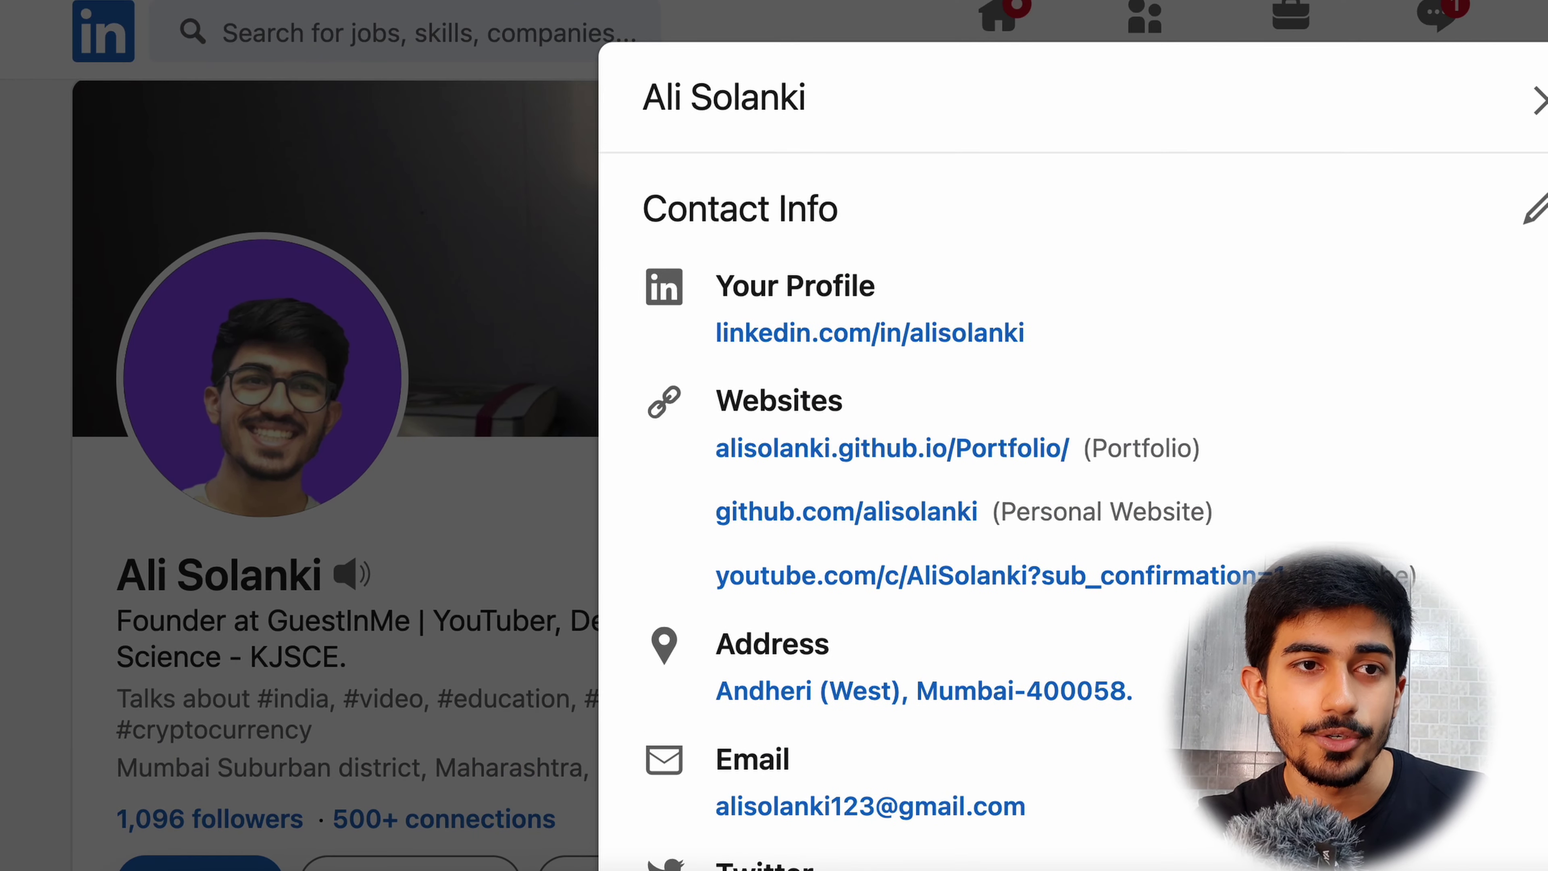
pyautogui.click(1537, 101)
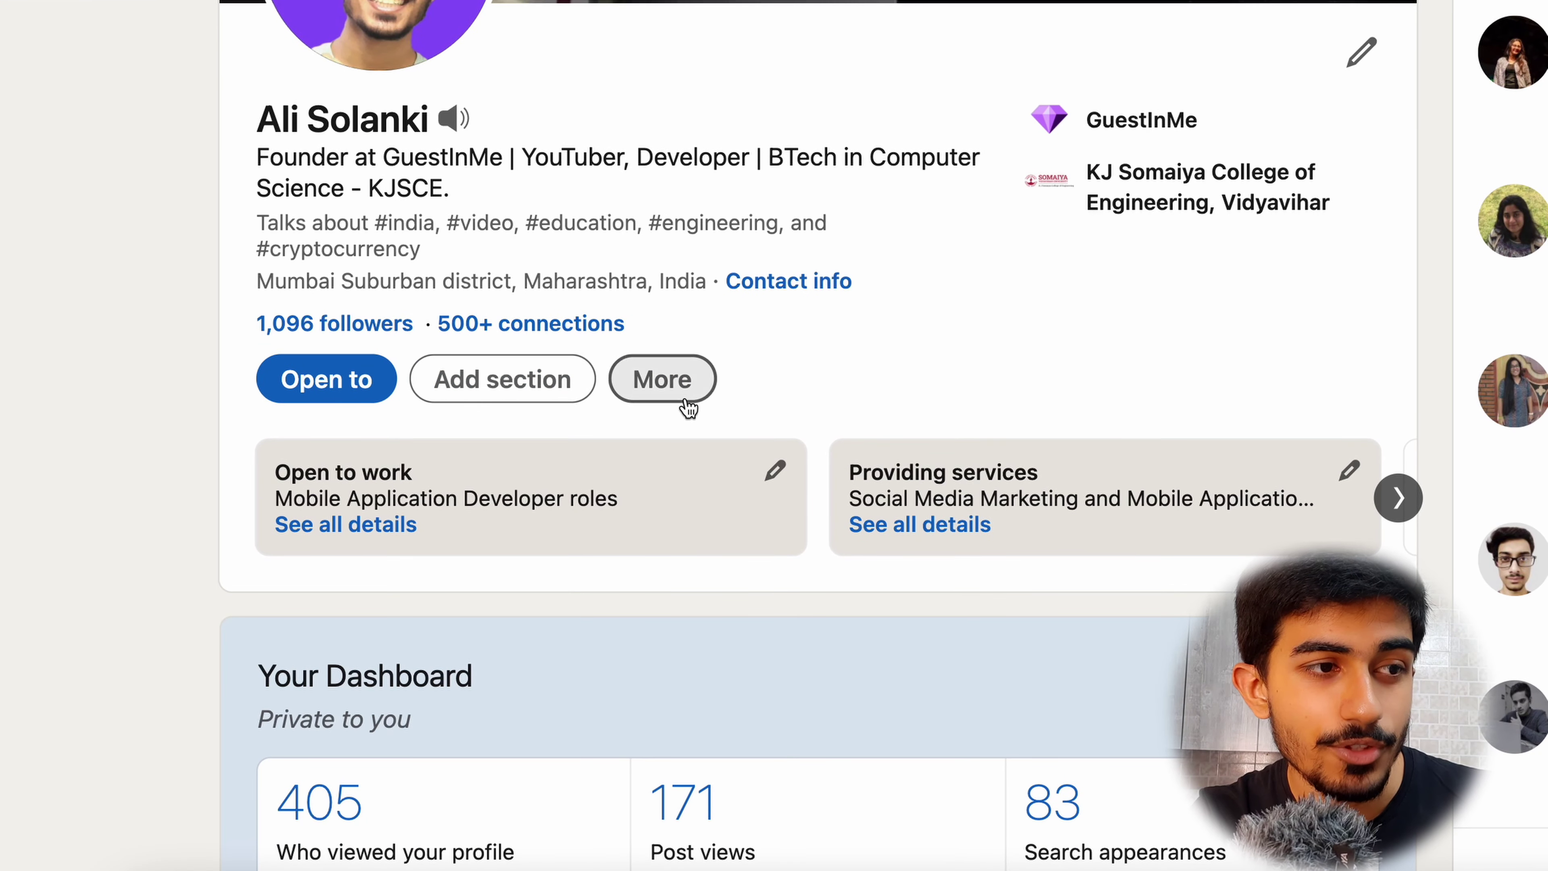
# Step: Save the profile as a PDF document named Profile (5) in the Downloads folder
pyautogui.click(689, 407)
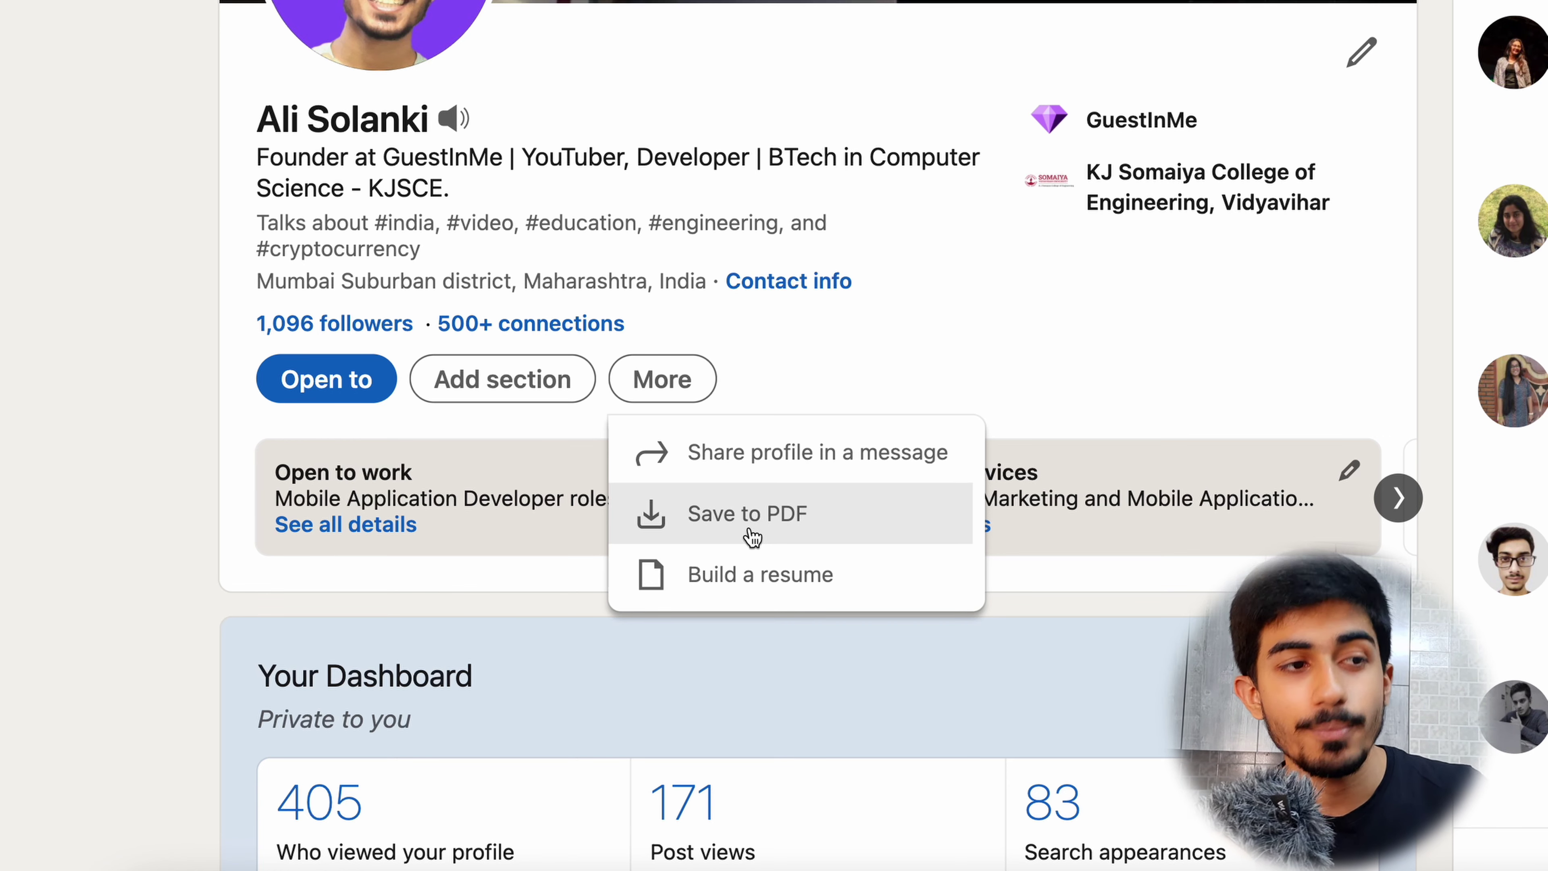
pyautogui.scroll(-15, 754, 537)
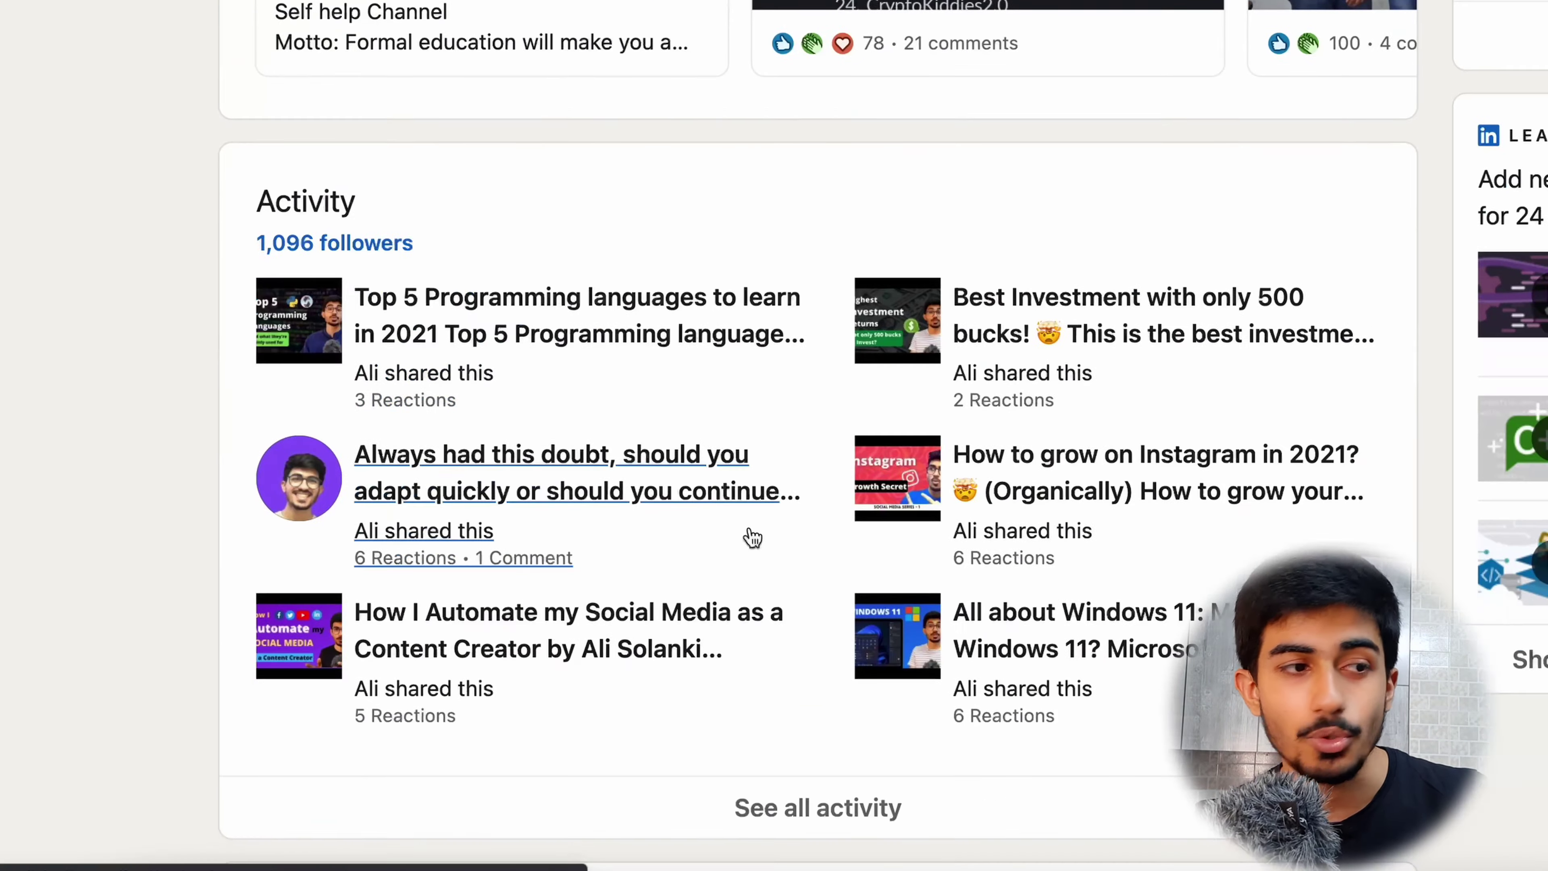
pyautogui.scroll(15, 754, 536)
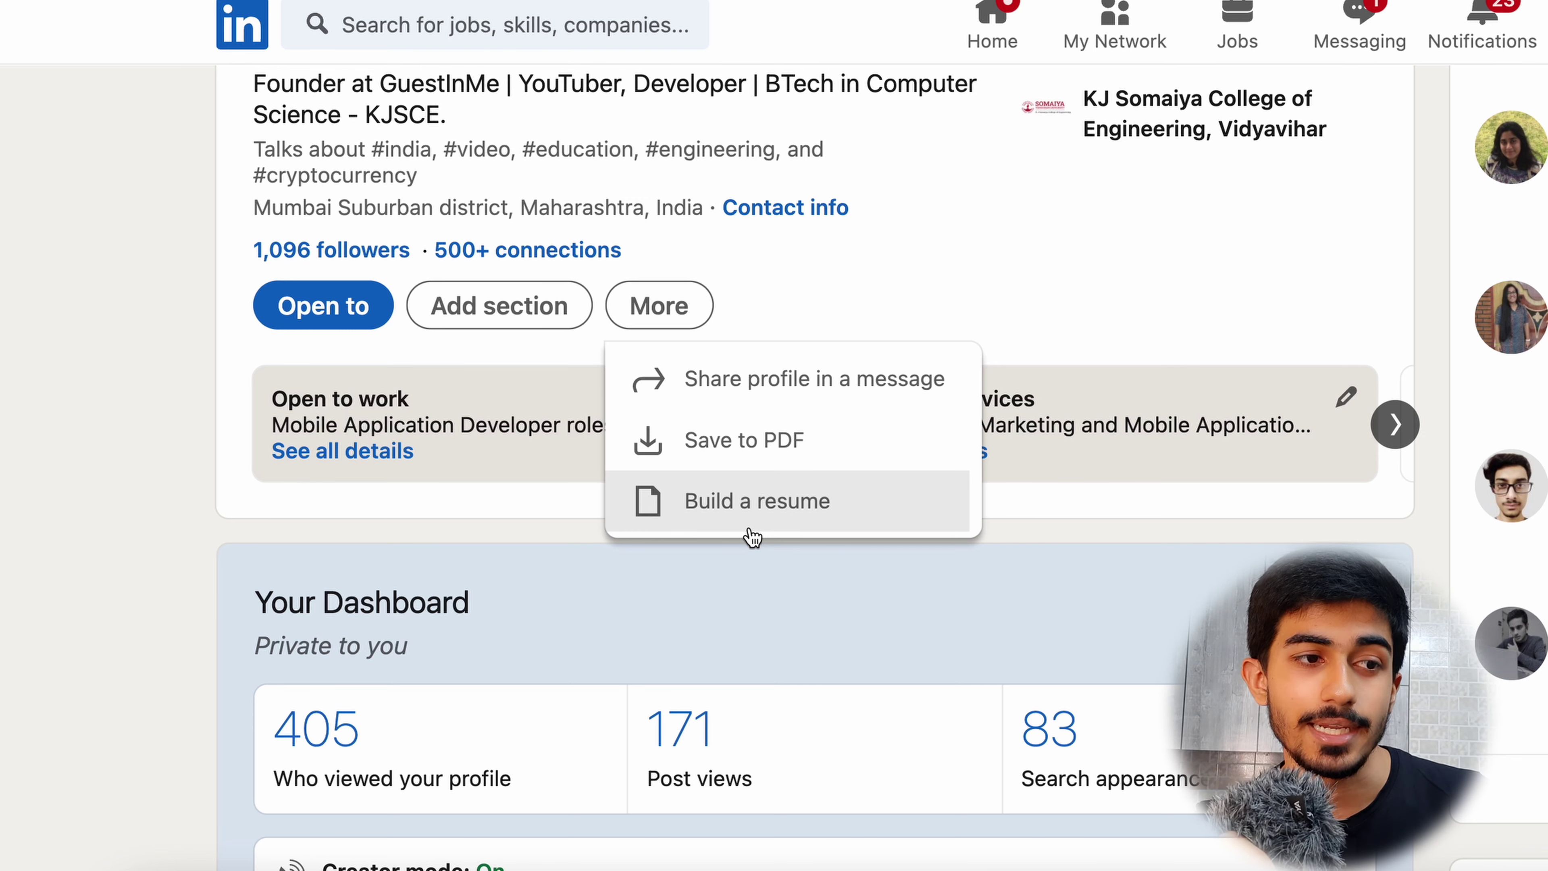
pyautogui.click(710, 440)
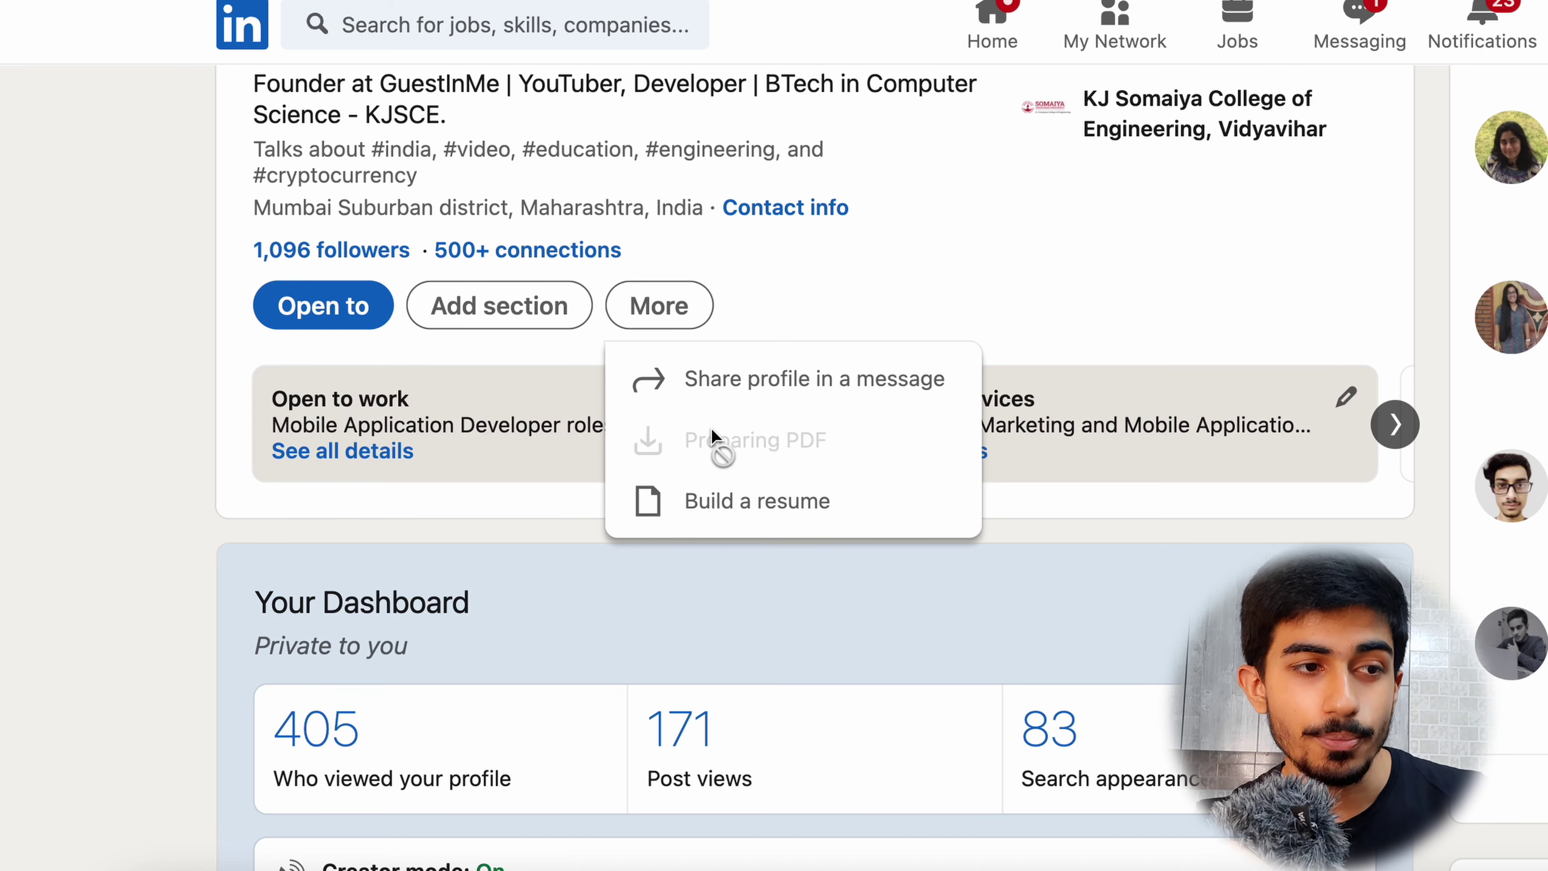
pyautogui.scroll(7, 131, 829)
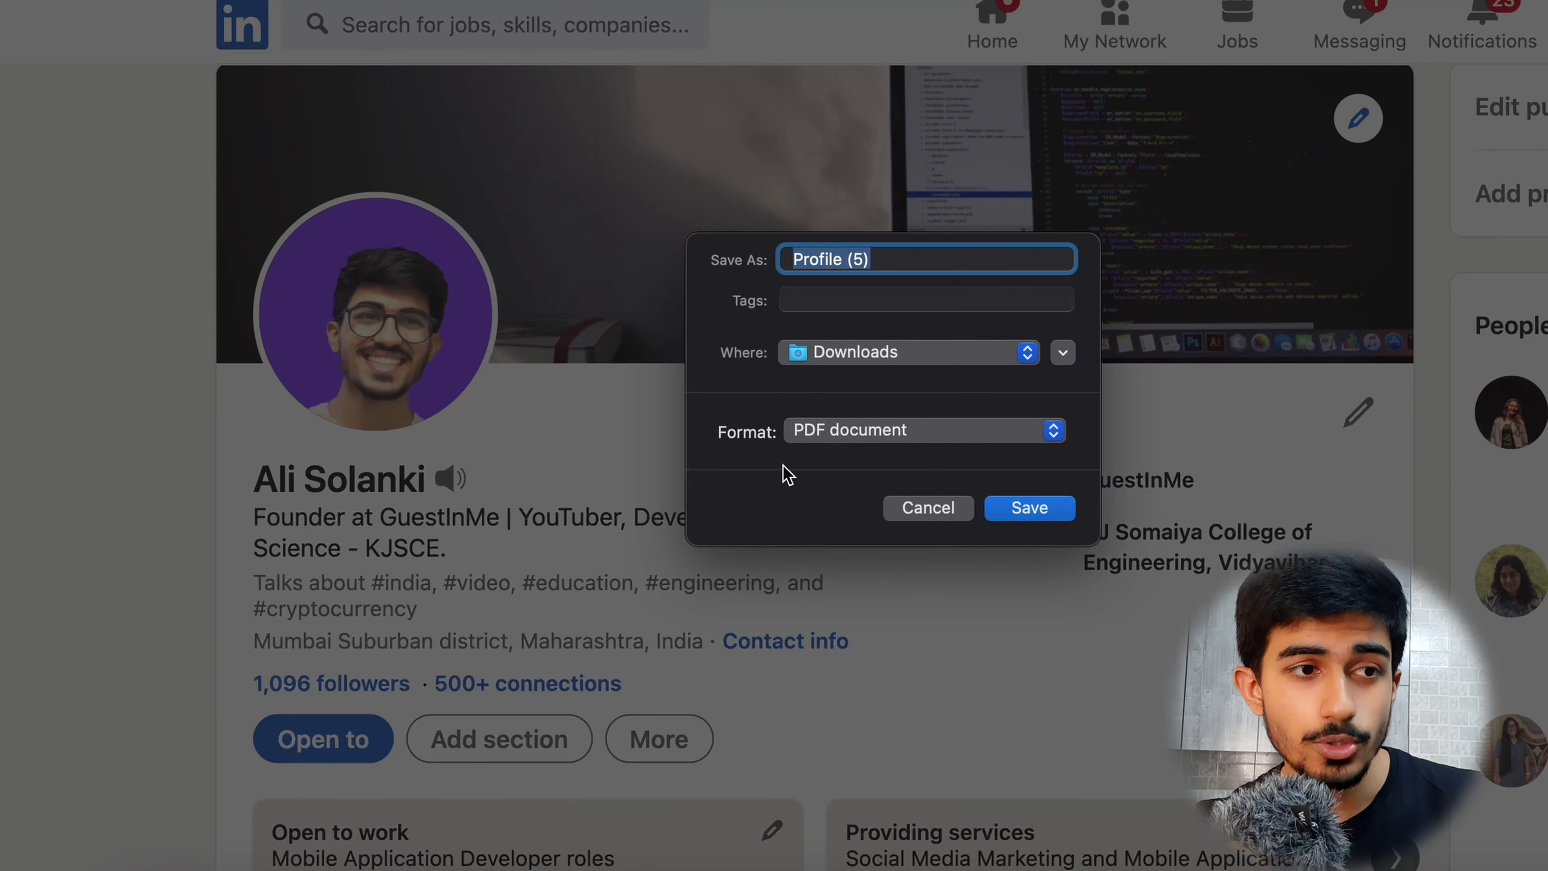
pyautogui.click(1036, 513)
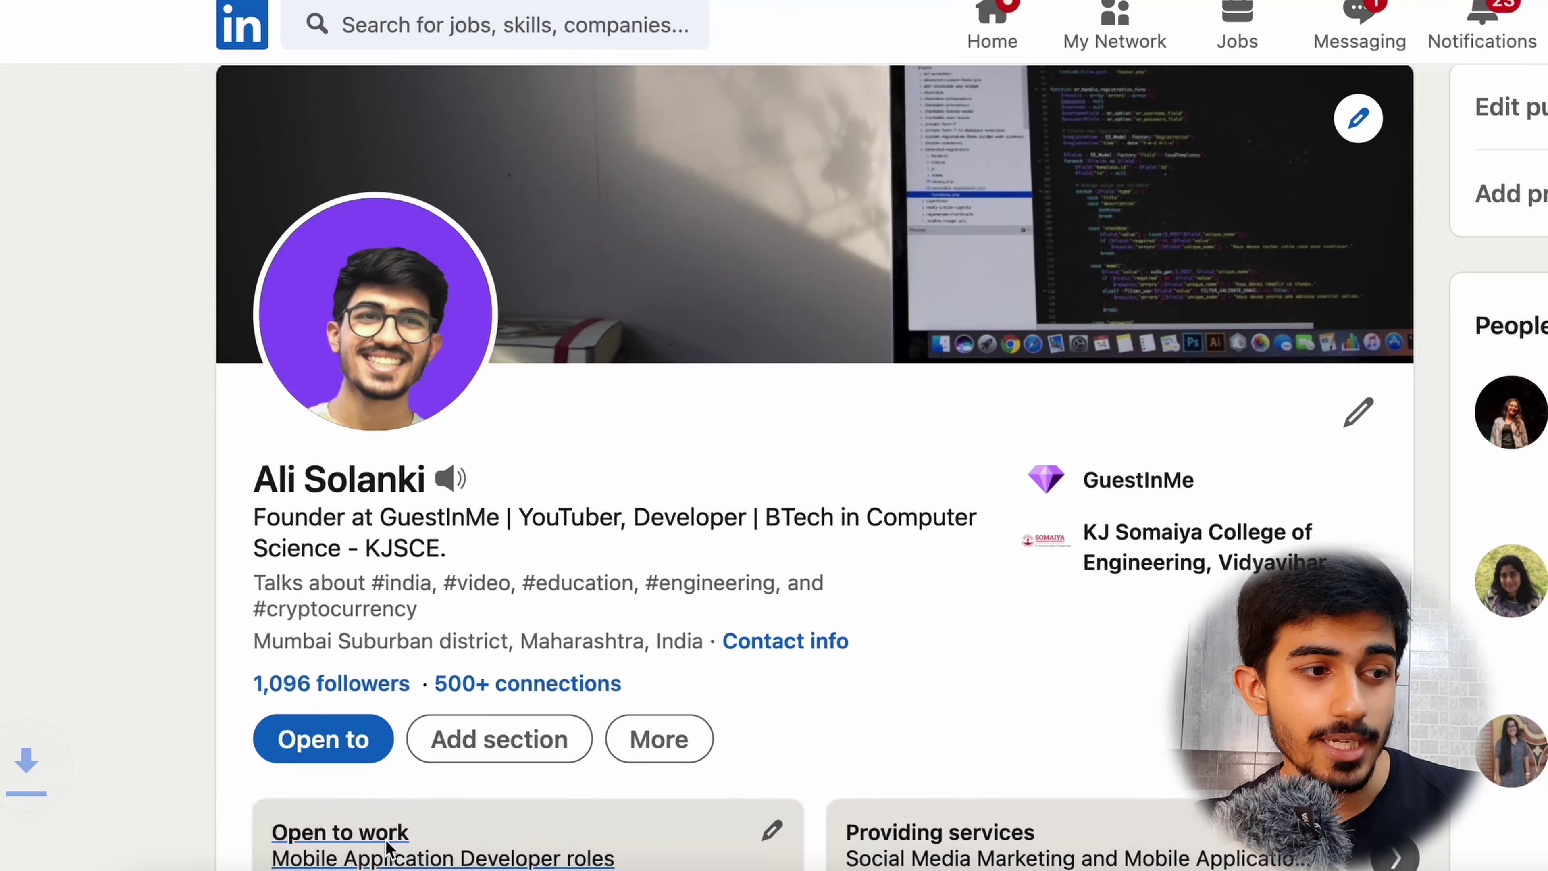
pyautogui.click(125, 860)
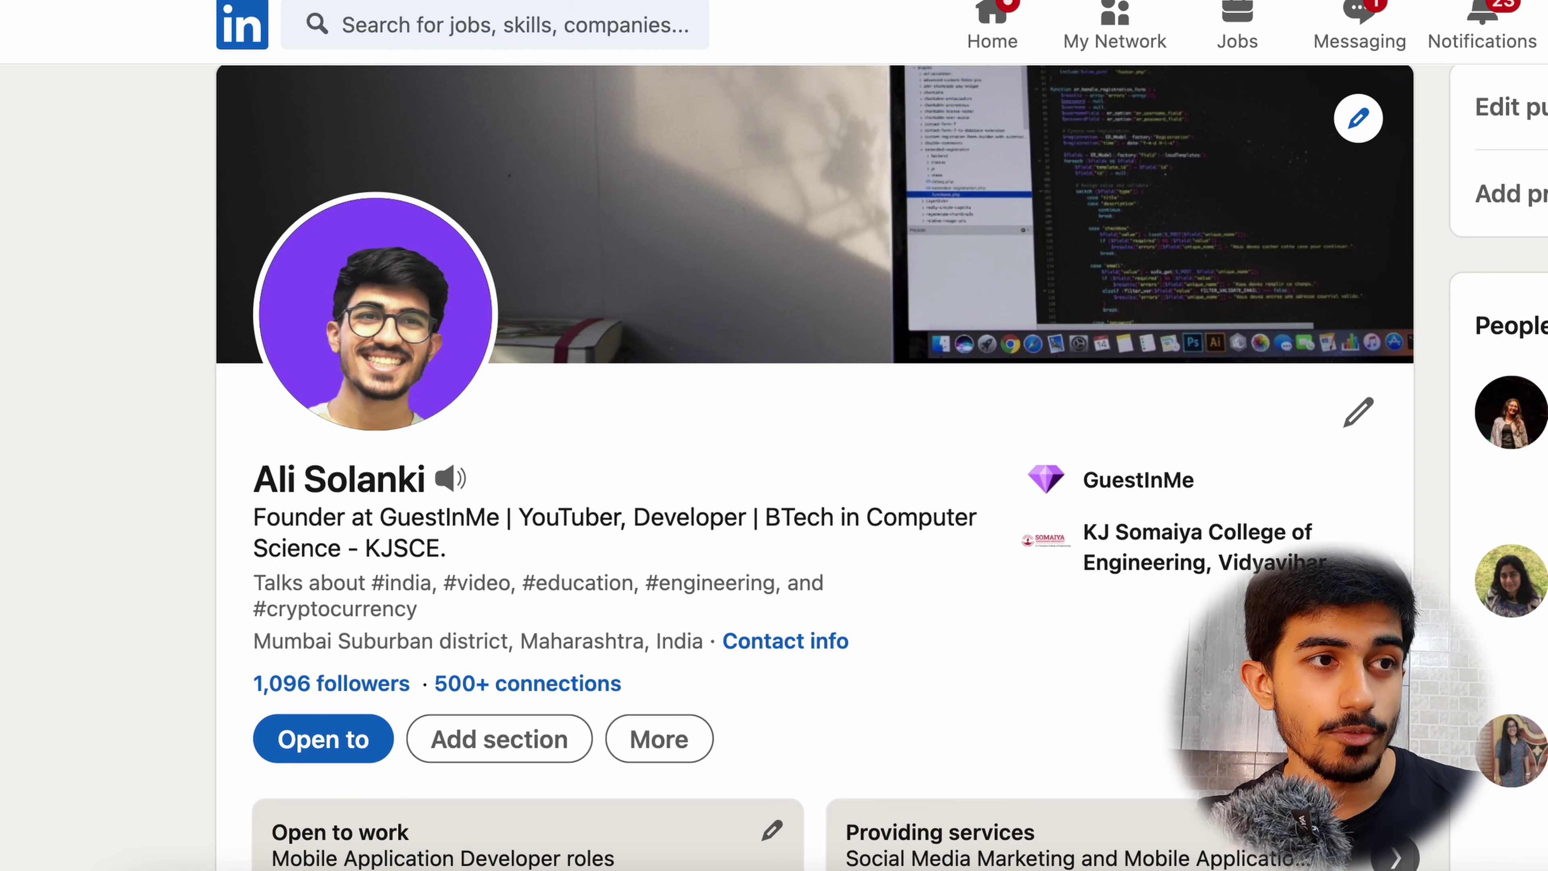
# Step: Dismiss the PDF download notice and look through the profile down to the About section
pyautogui.scroll(-15, 820, 540)
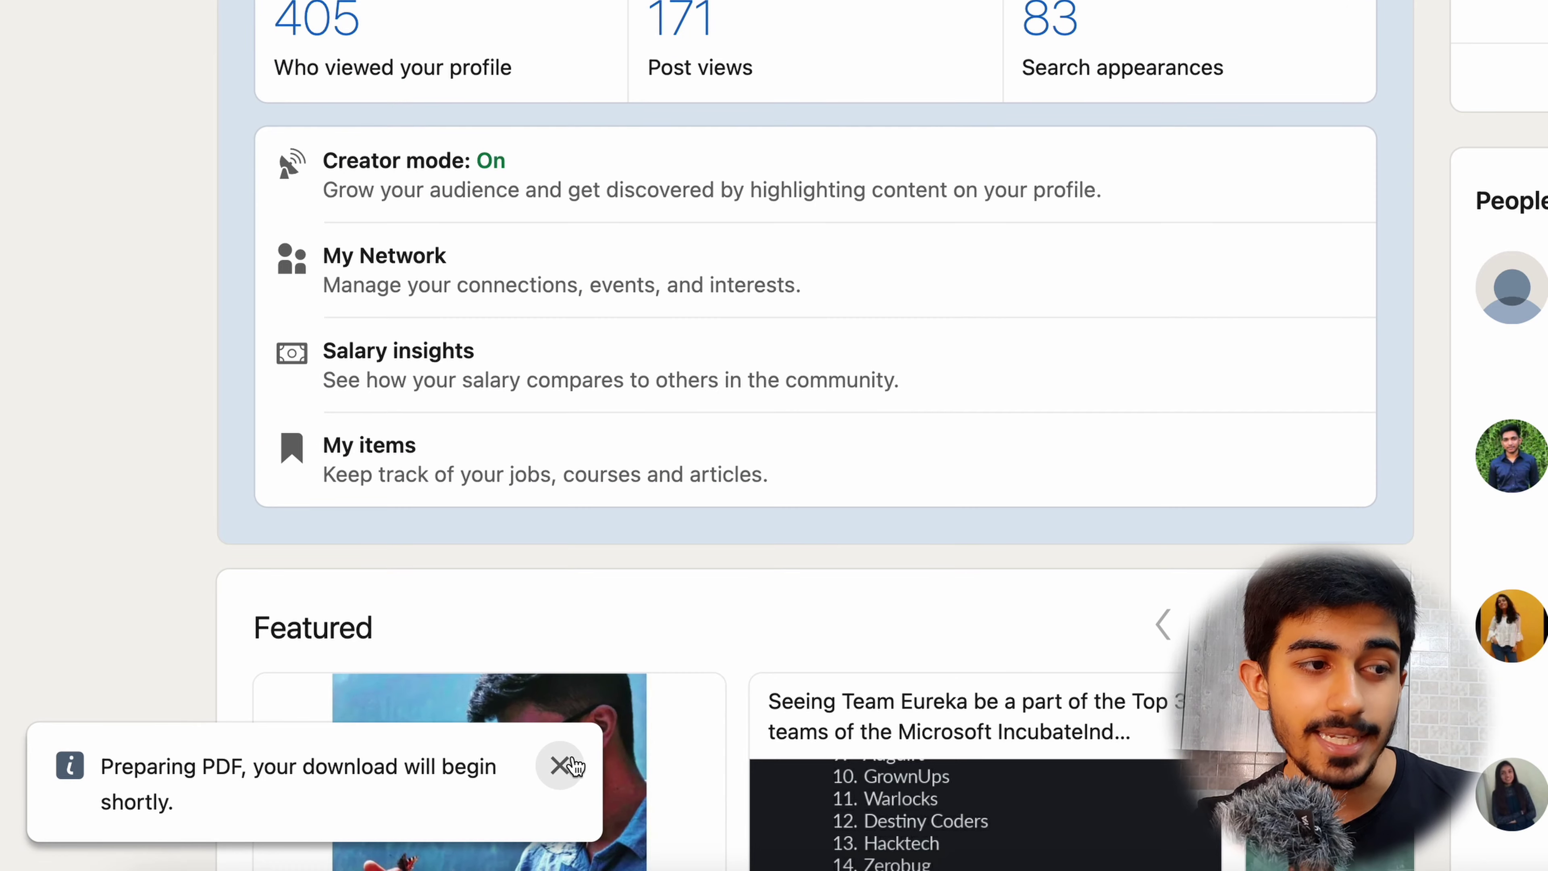
pyautogui.click(559, 765)
pyautogui.scroll(-3, 698, 509)
pyautogui.scroll(-15, 695, 505)
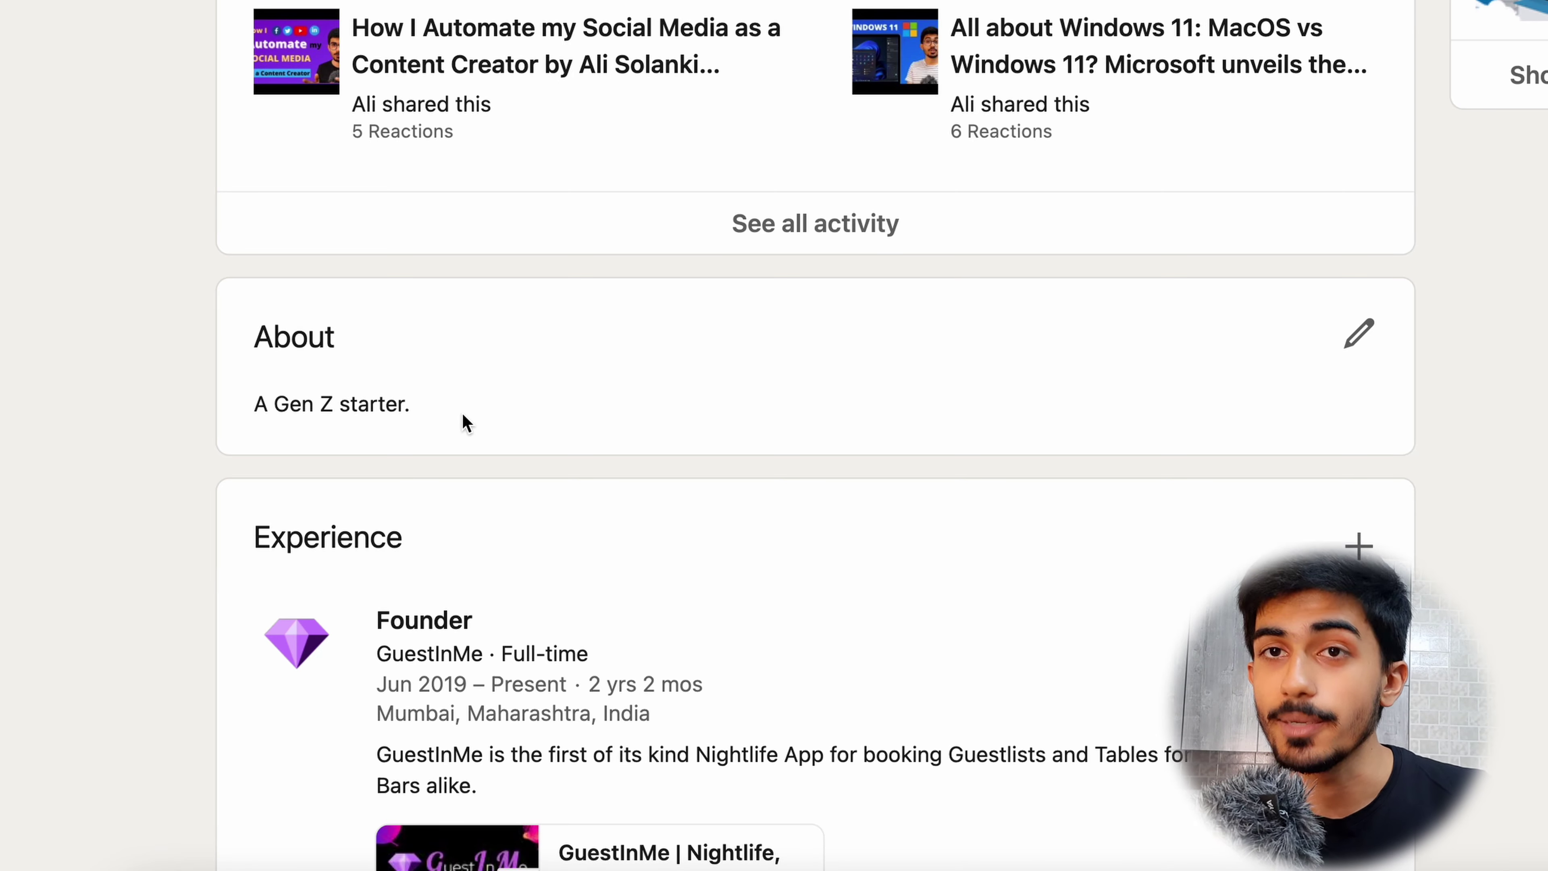
# Step: Save the profile as a PDF document once more, as Profile (6) in the Downloads folder
pyautogui.scroll(20, 501, 394)
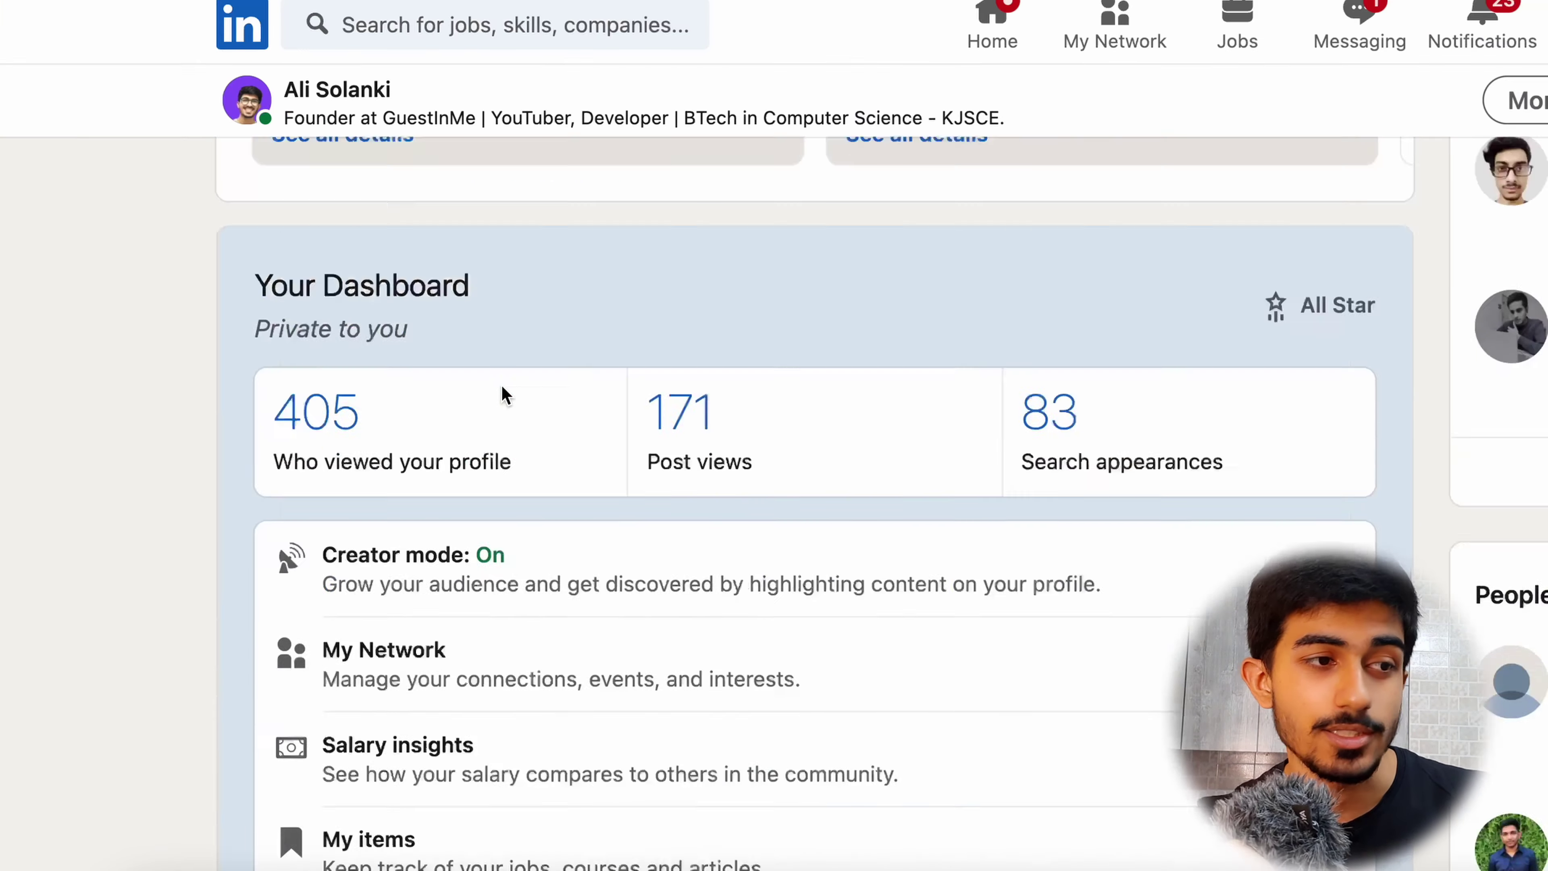
pyautogui.scroll(2, 524, 415)
pyautogui.click(683, 498)
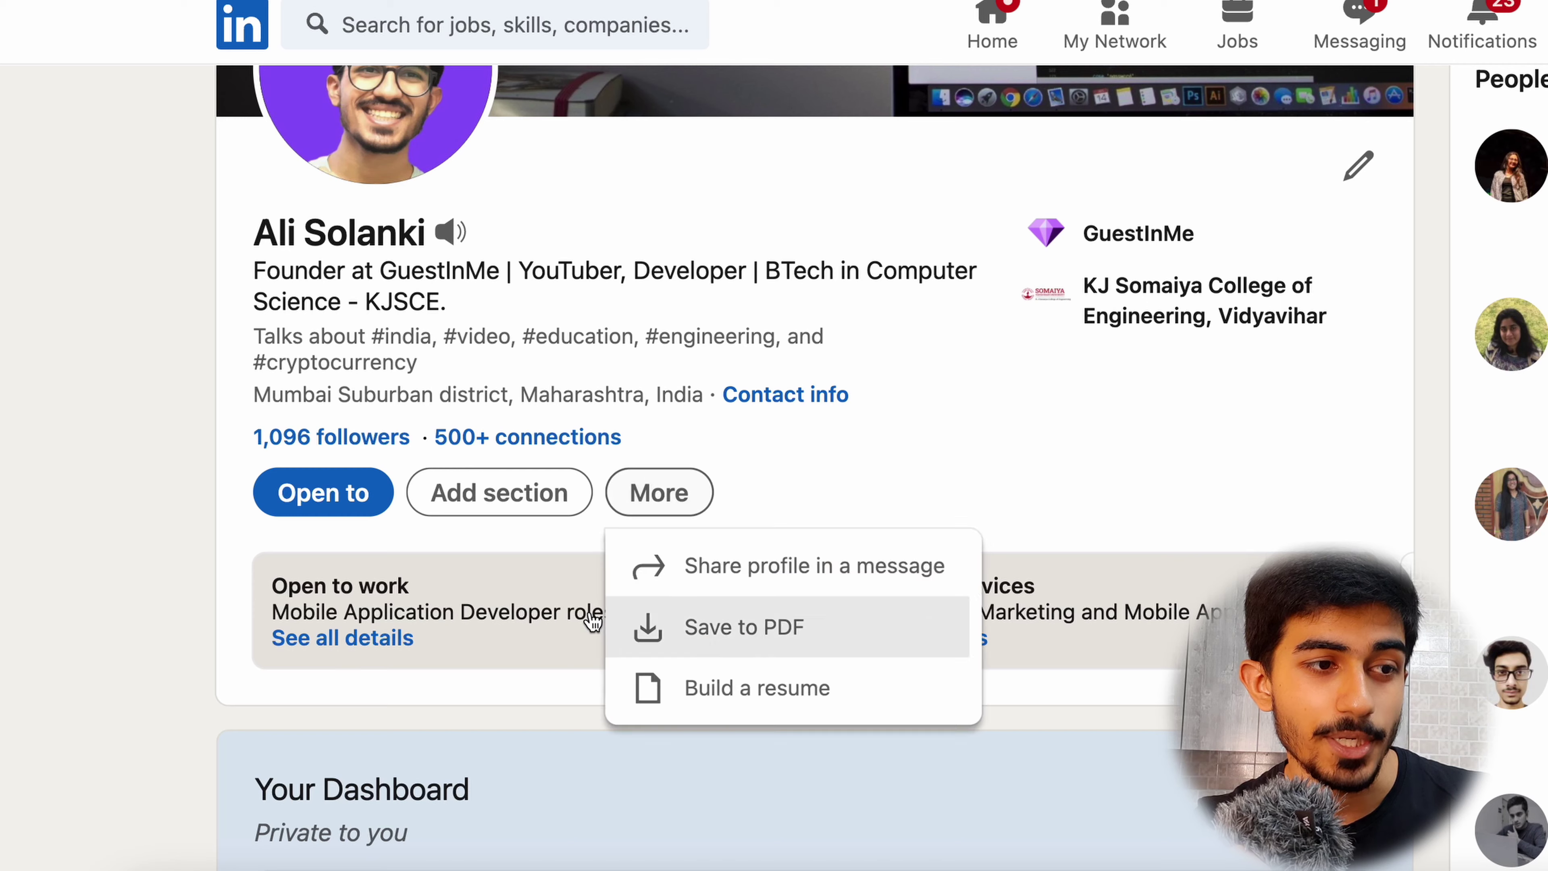
pyautogui.click(650, 626)
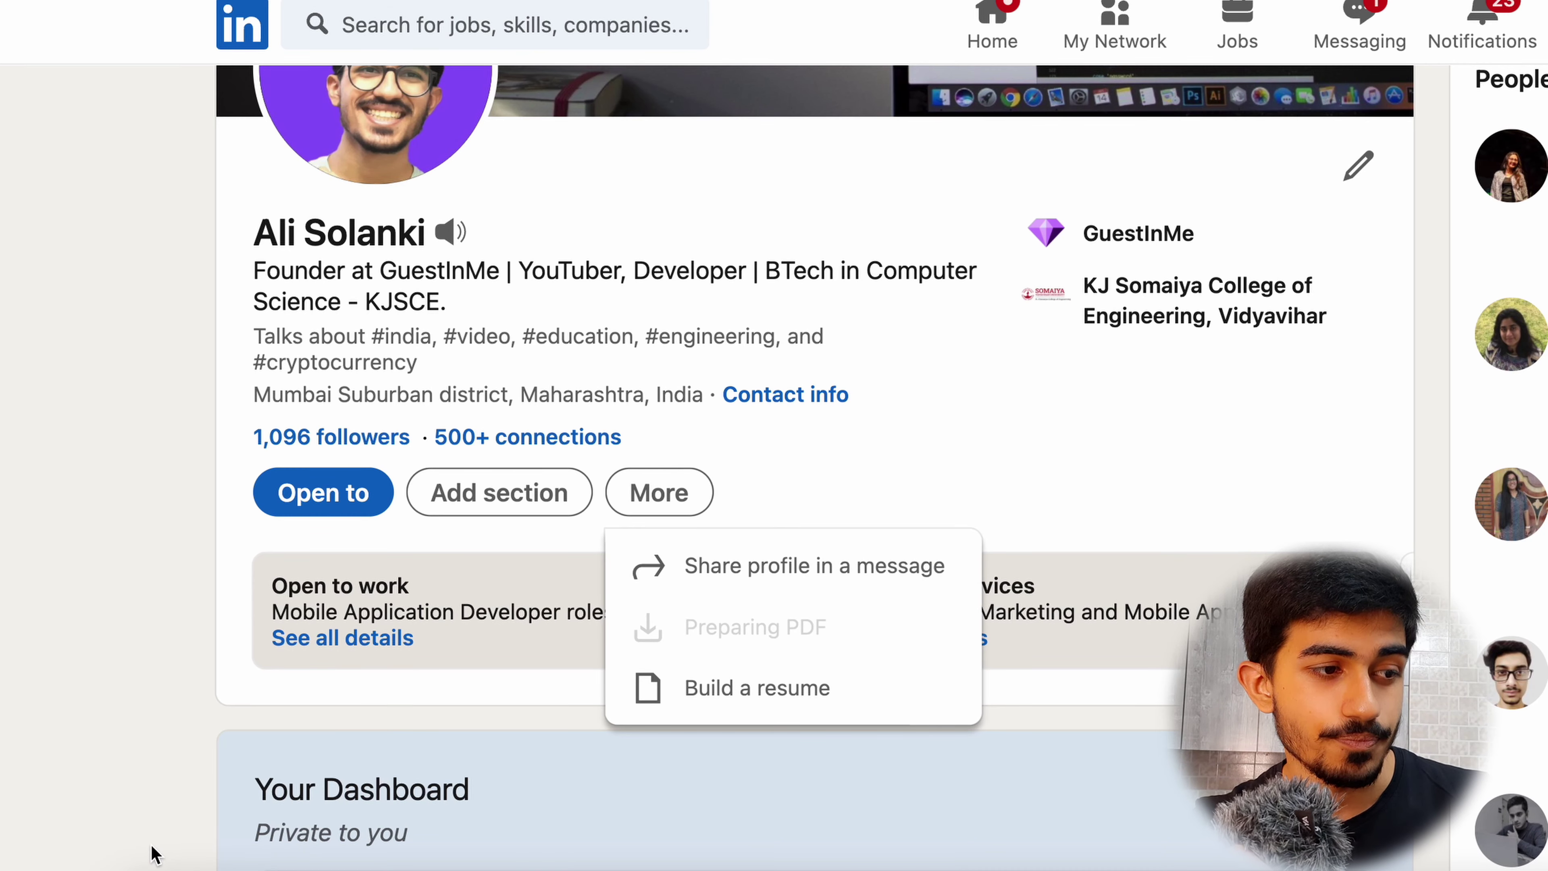
pyautogui.scroll(5, 152, 857)
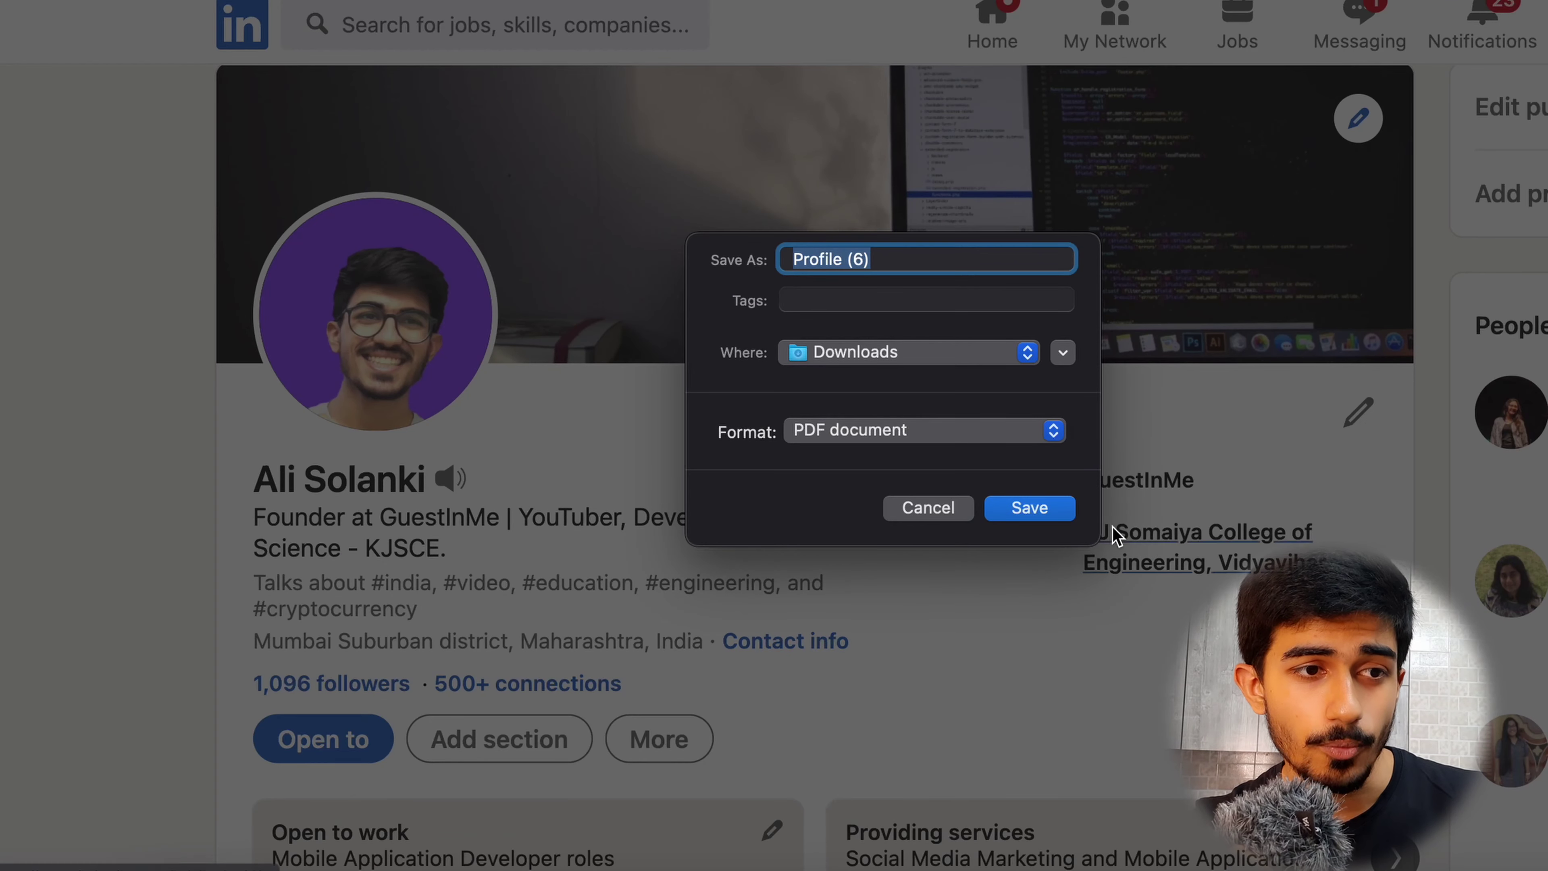
pyautogui.click(1047, 506)
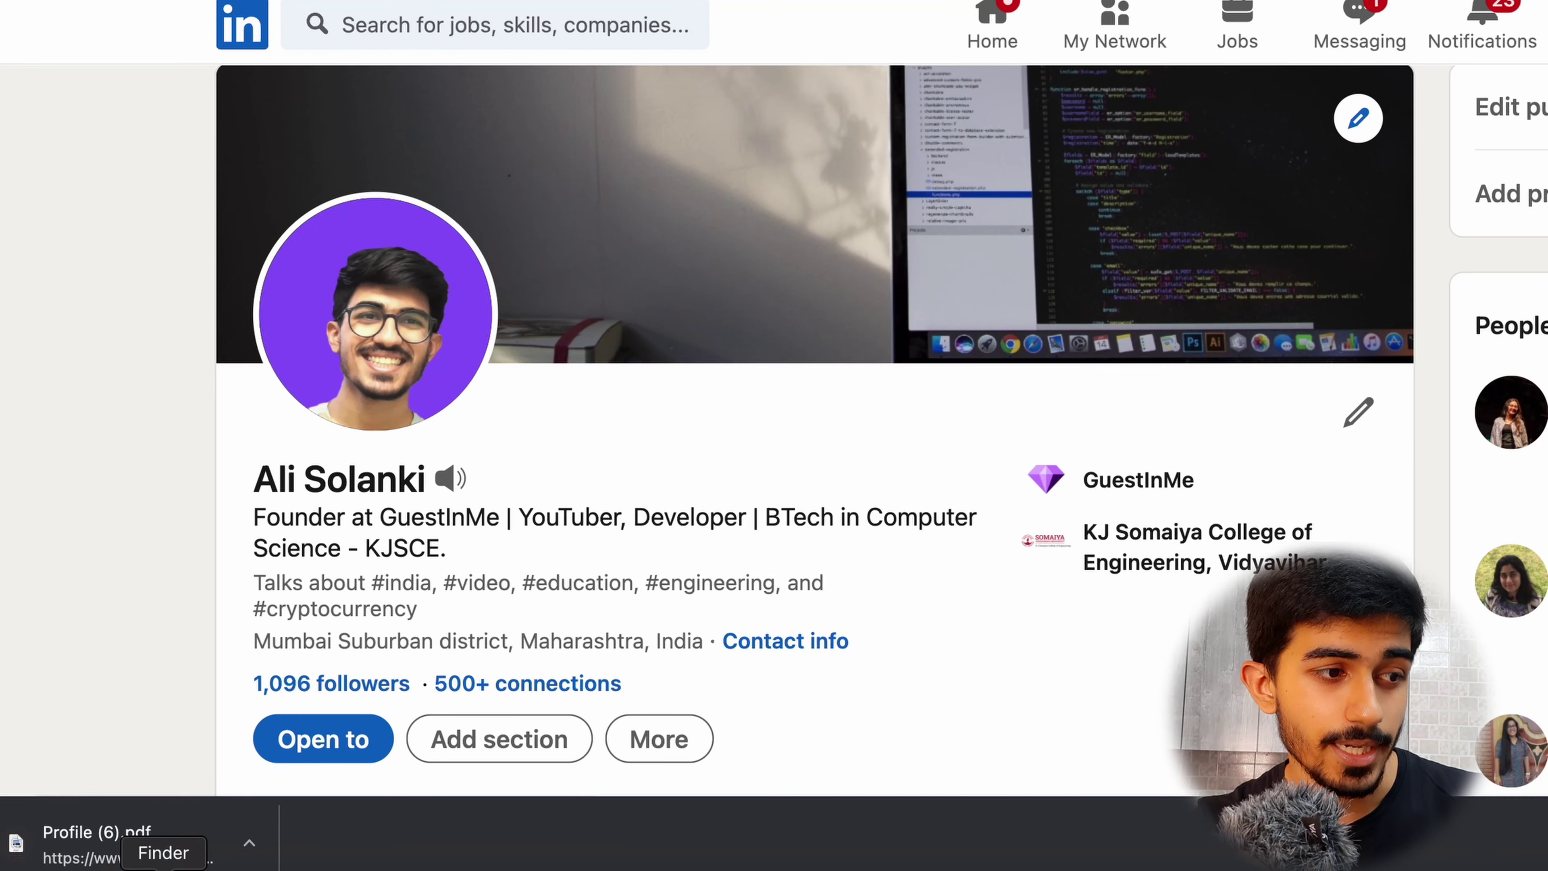
# Step: Open the downloaded Profile (6).pdf and examine its summary, experience, education and top skills
pyautogui.click(153, 840)
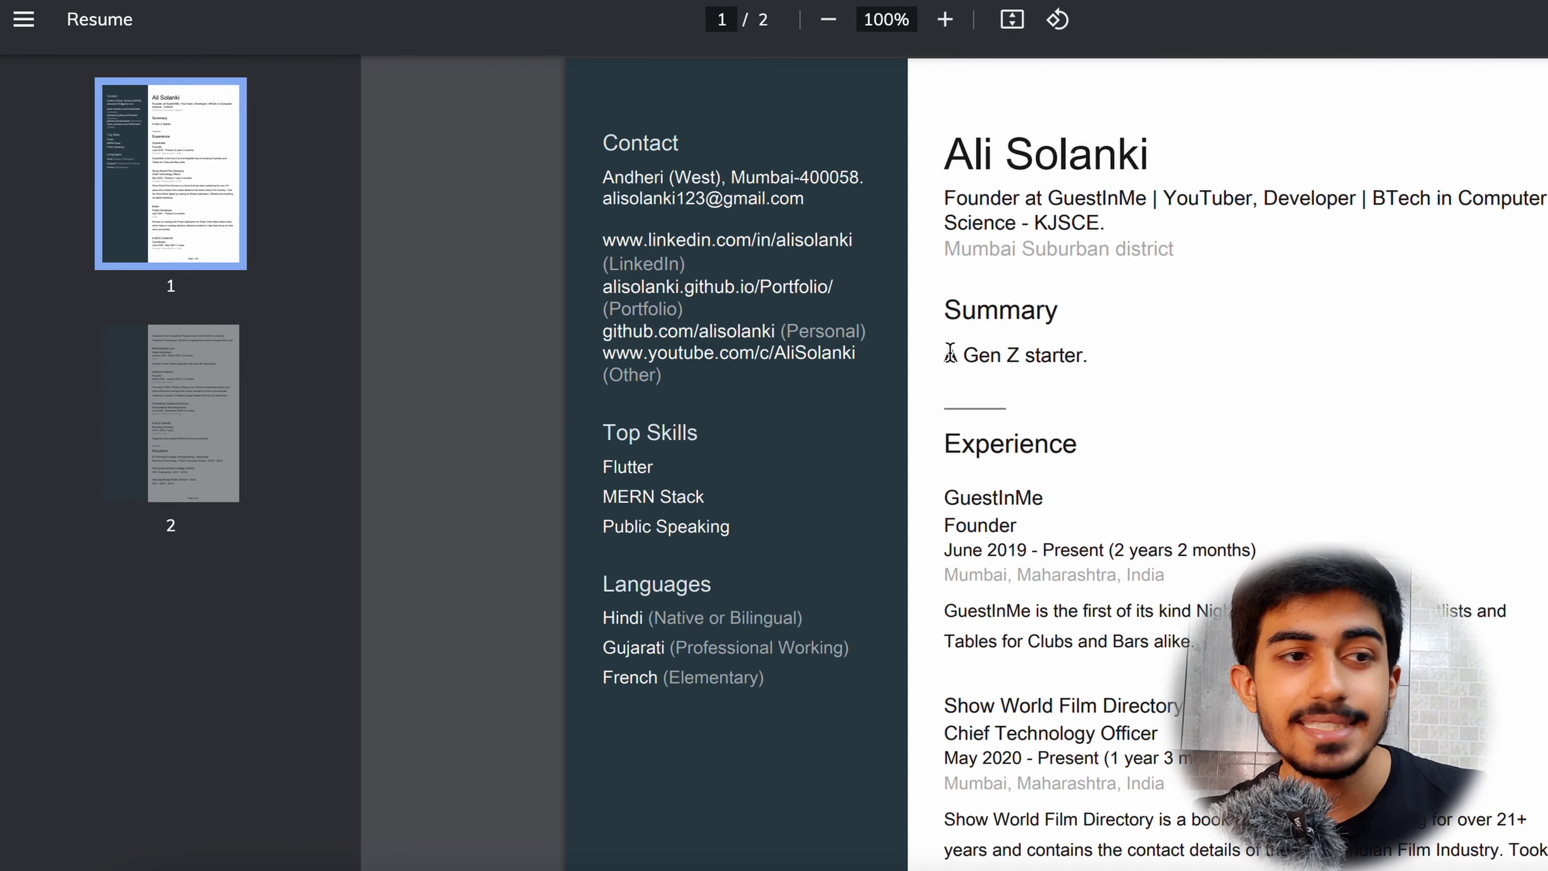
pyautogui.moveTo(945, 355); pyautogui.dragTo(1052, 353)
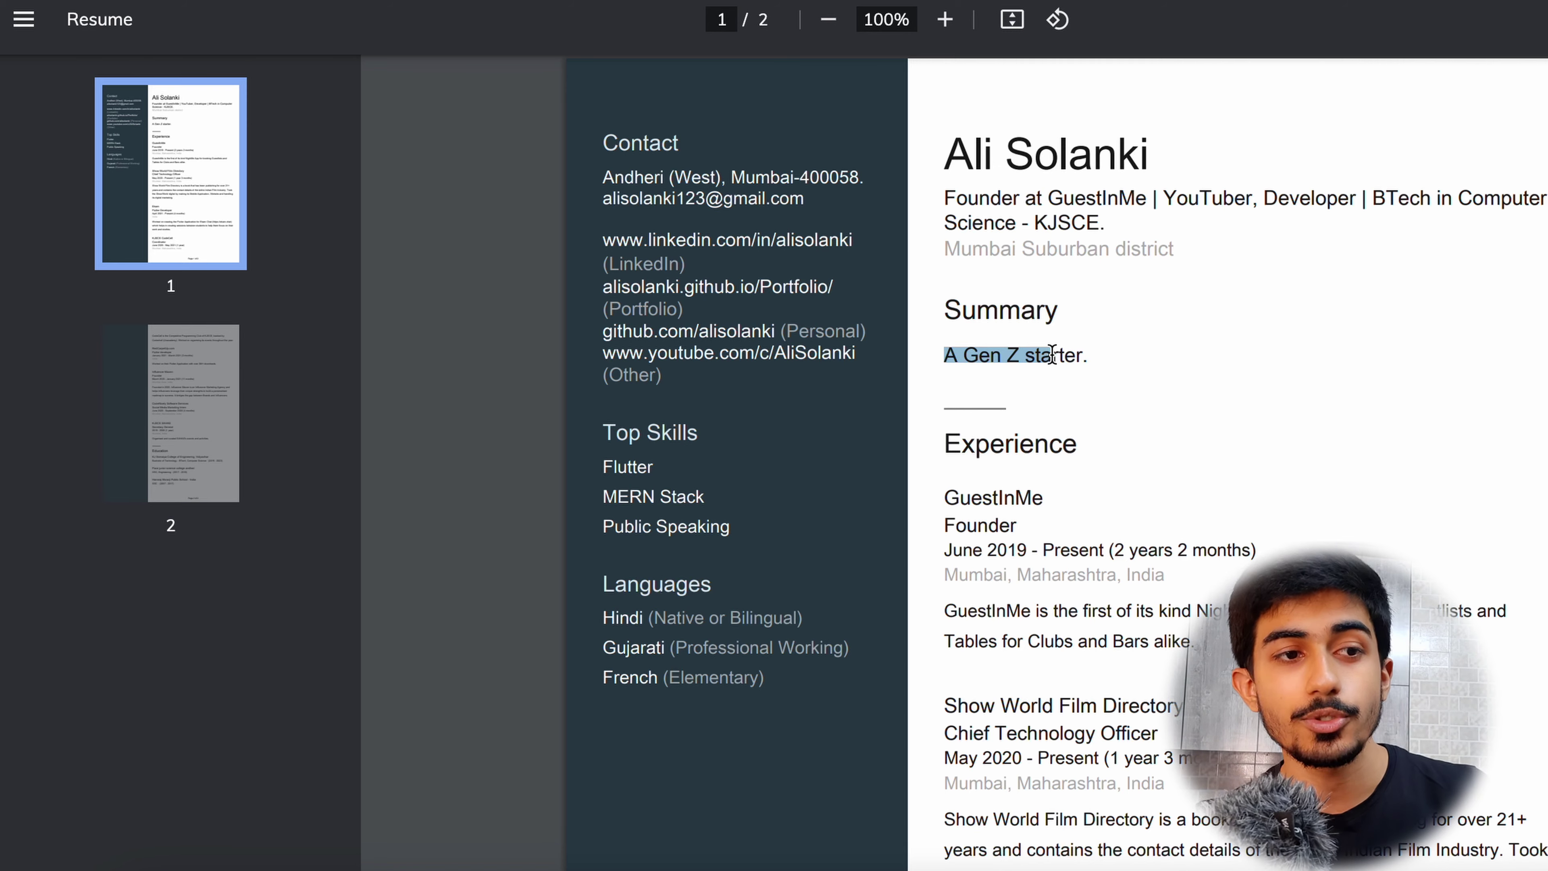
pyautogui.click(1052, 353)
pyautogui.scroll(-2, 1052, 353)
pyautogui.scroll(-20, 1052, 354)
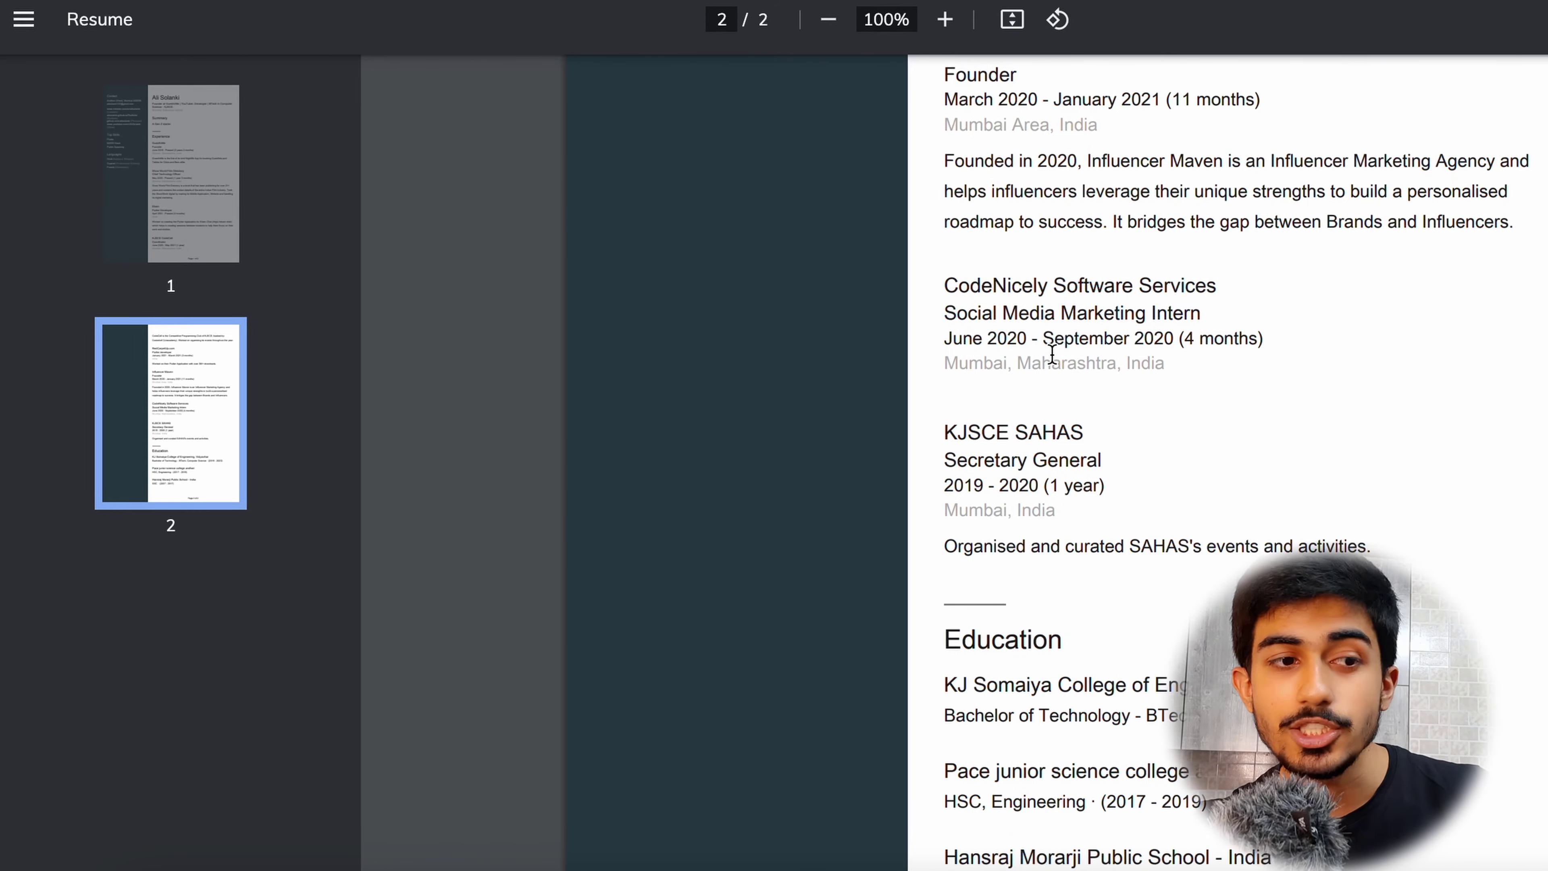
pyautogui.press('Home')
pyautogui.click(651, 493)
pyautogui.moveTo(651, 493); pyautogui.dragTo(735, 523)
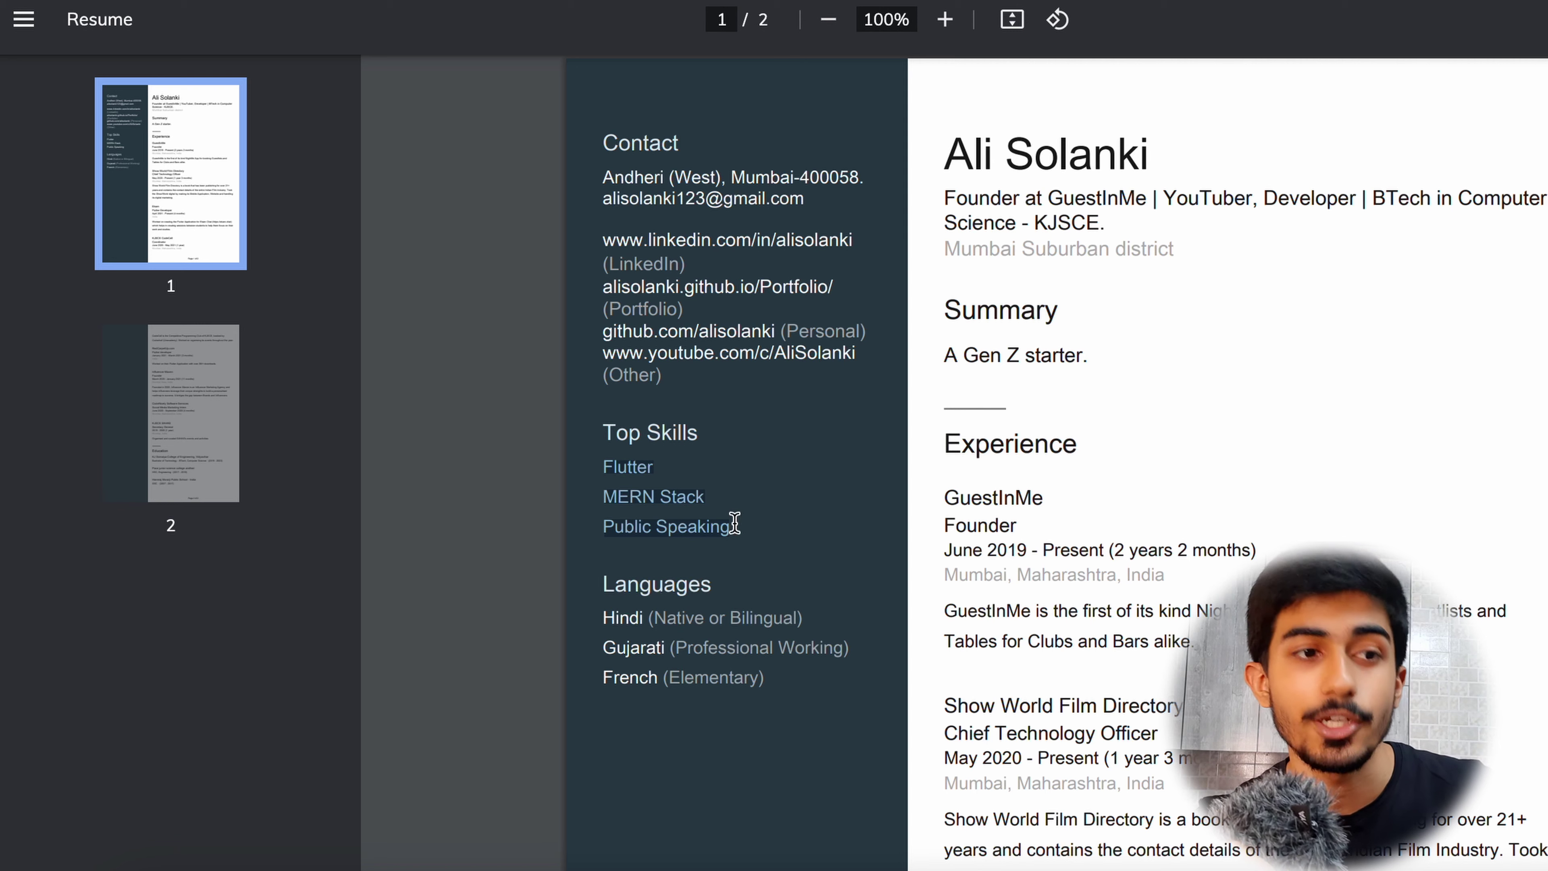
pyautogui.click(734, 524)
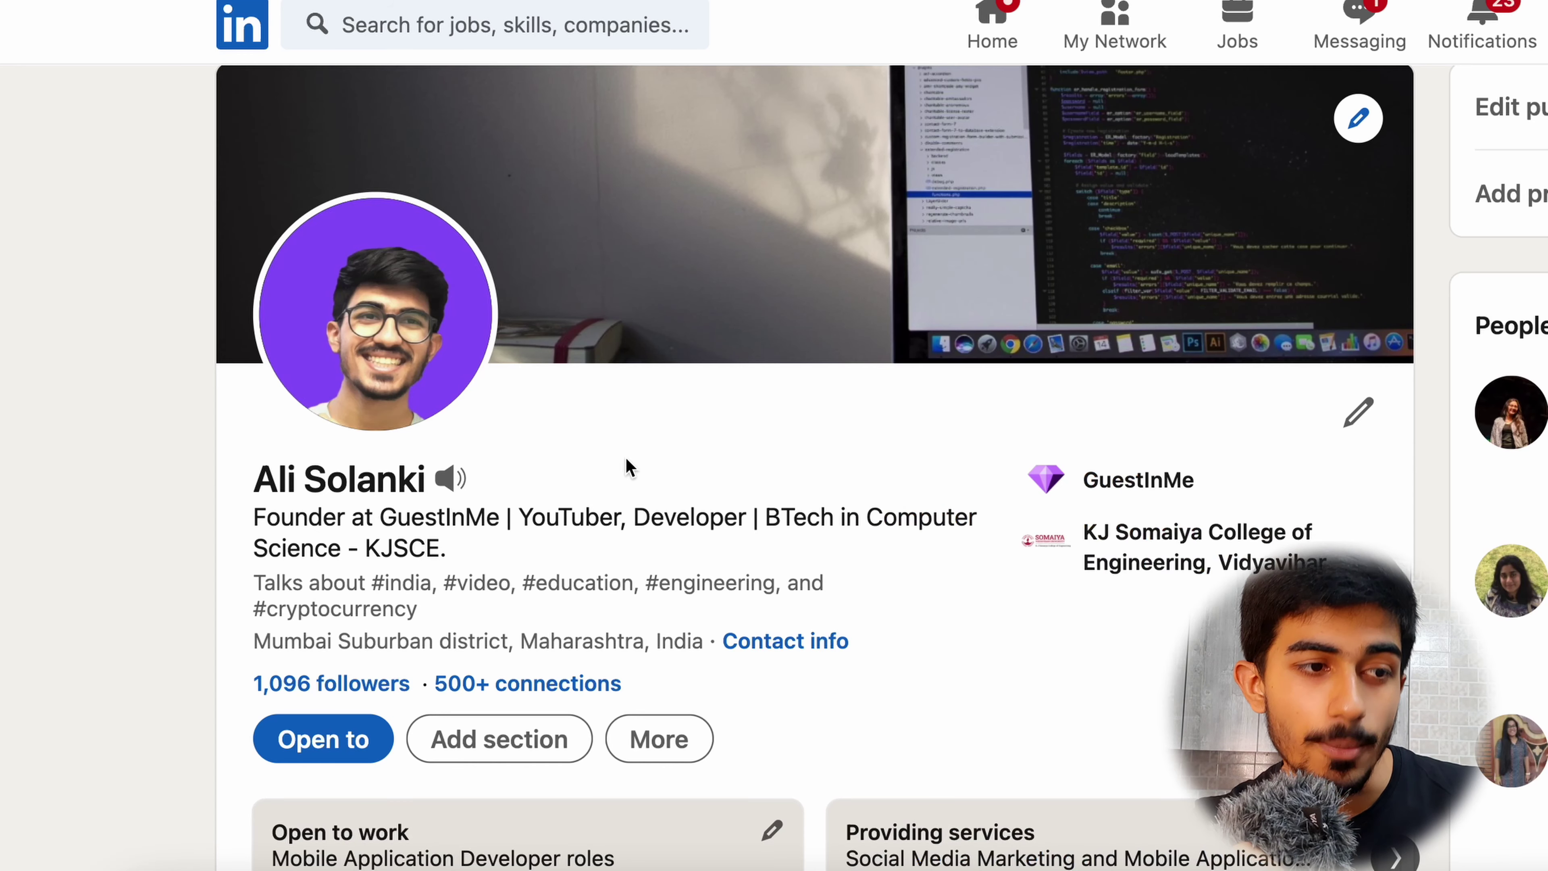
# Step: Return to the LinkedIn profile, dismiss the download notice and examine the Coordinator entry for KJSCE CodeCell, highlighting parts of its description
pyautogui.scroll(-15, 625, 464)
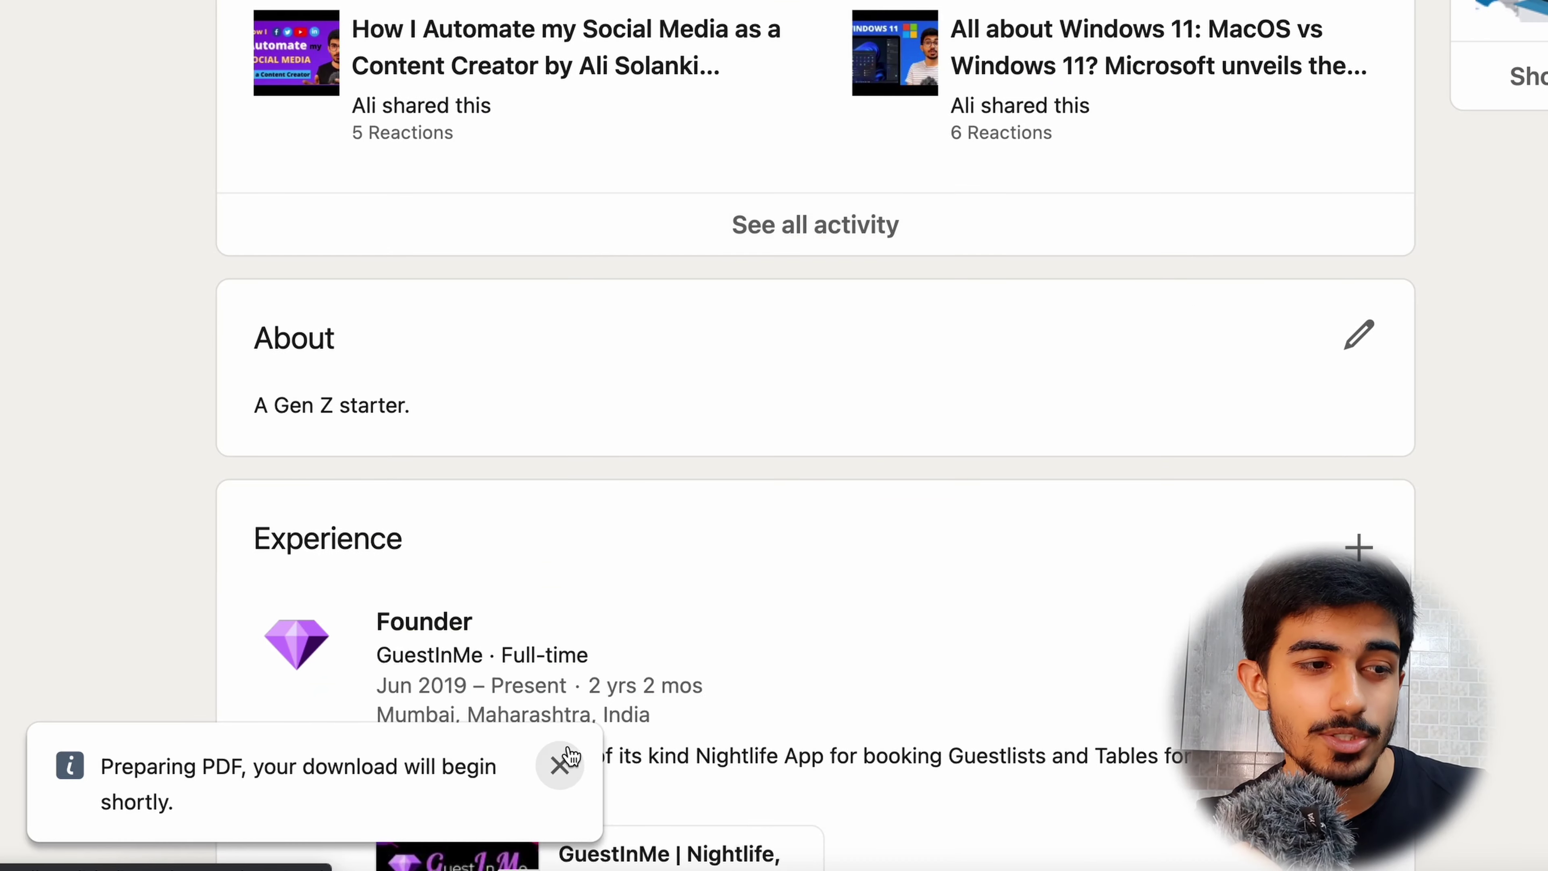
pyautogui.click(559, 765)
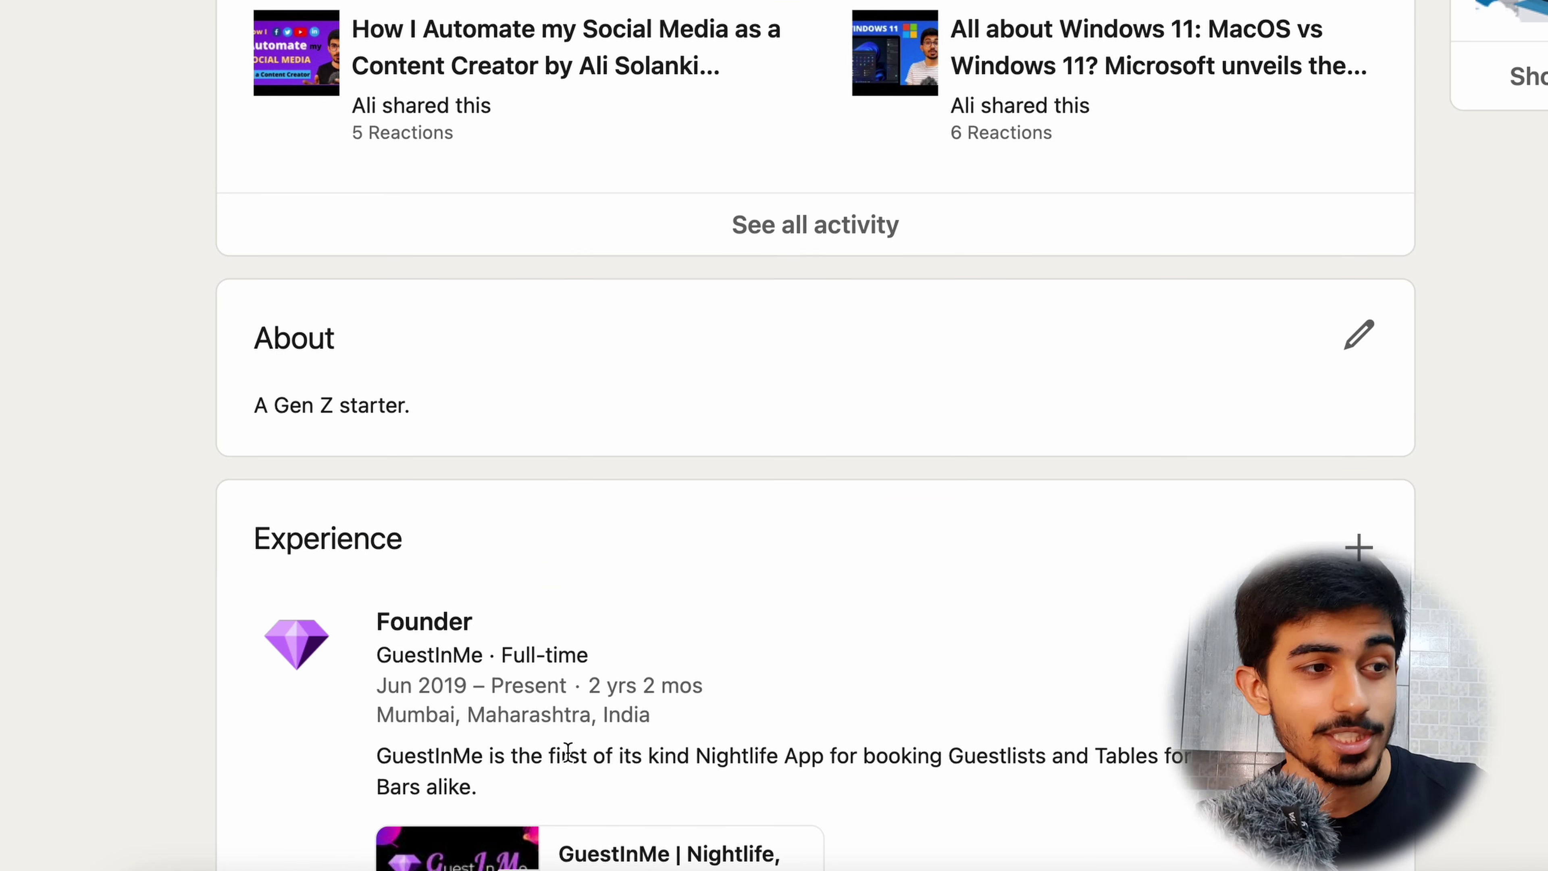
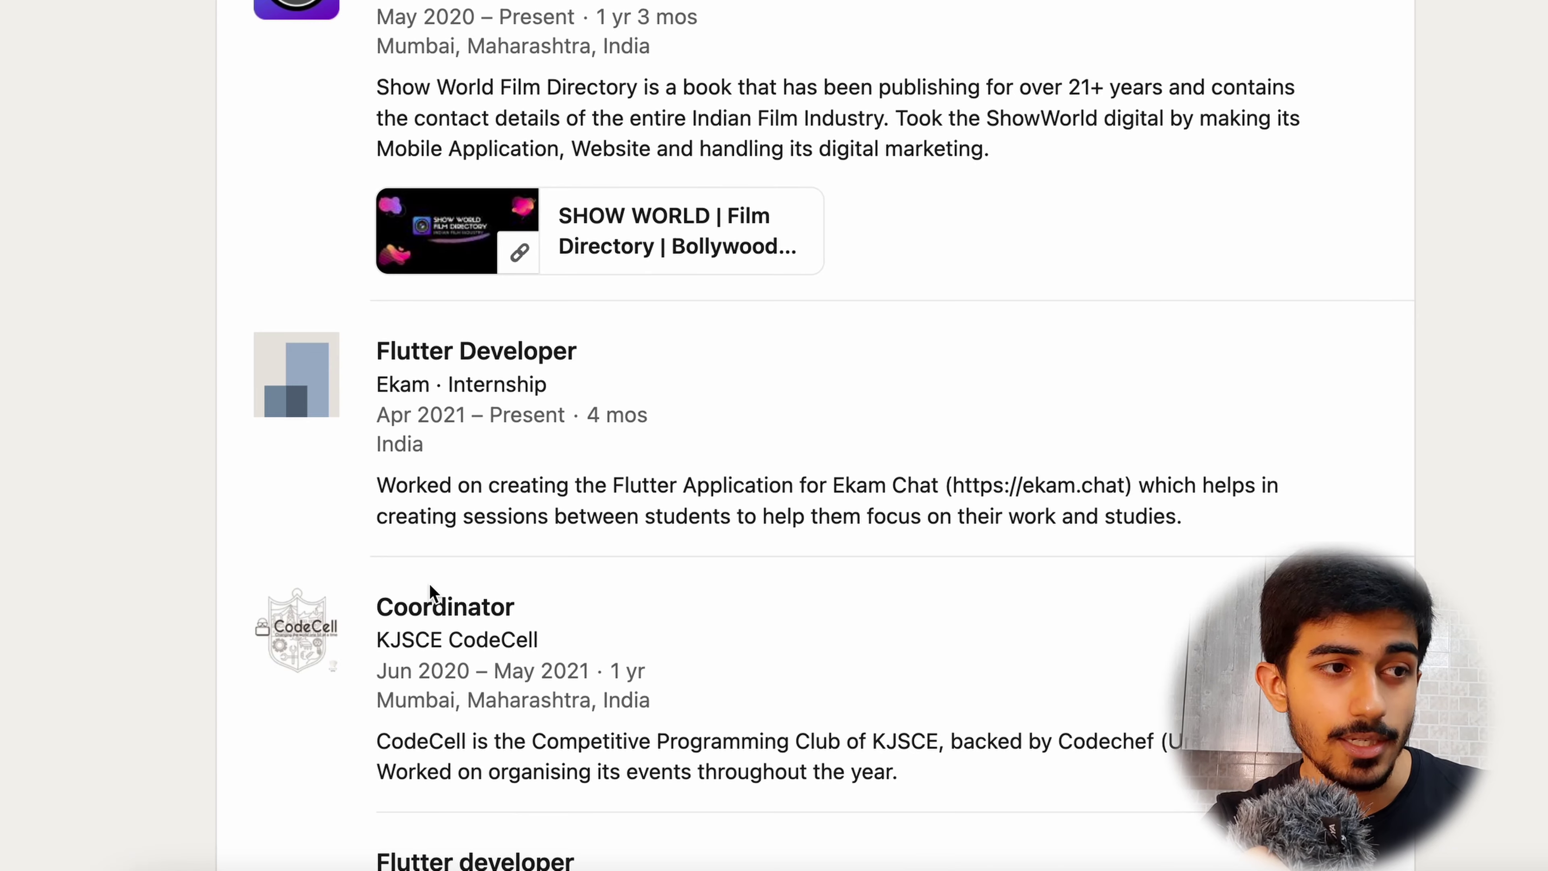
pyautogui.scroll(-5, 430, 589)
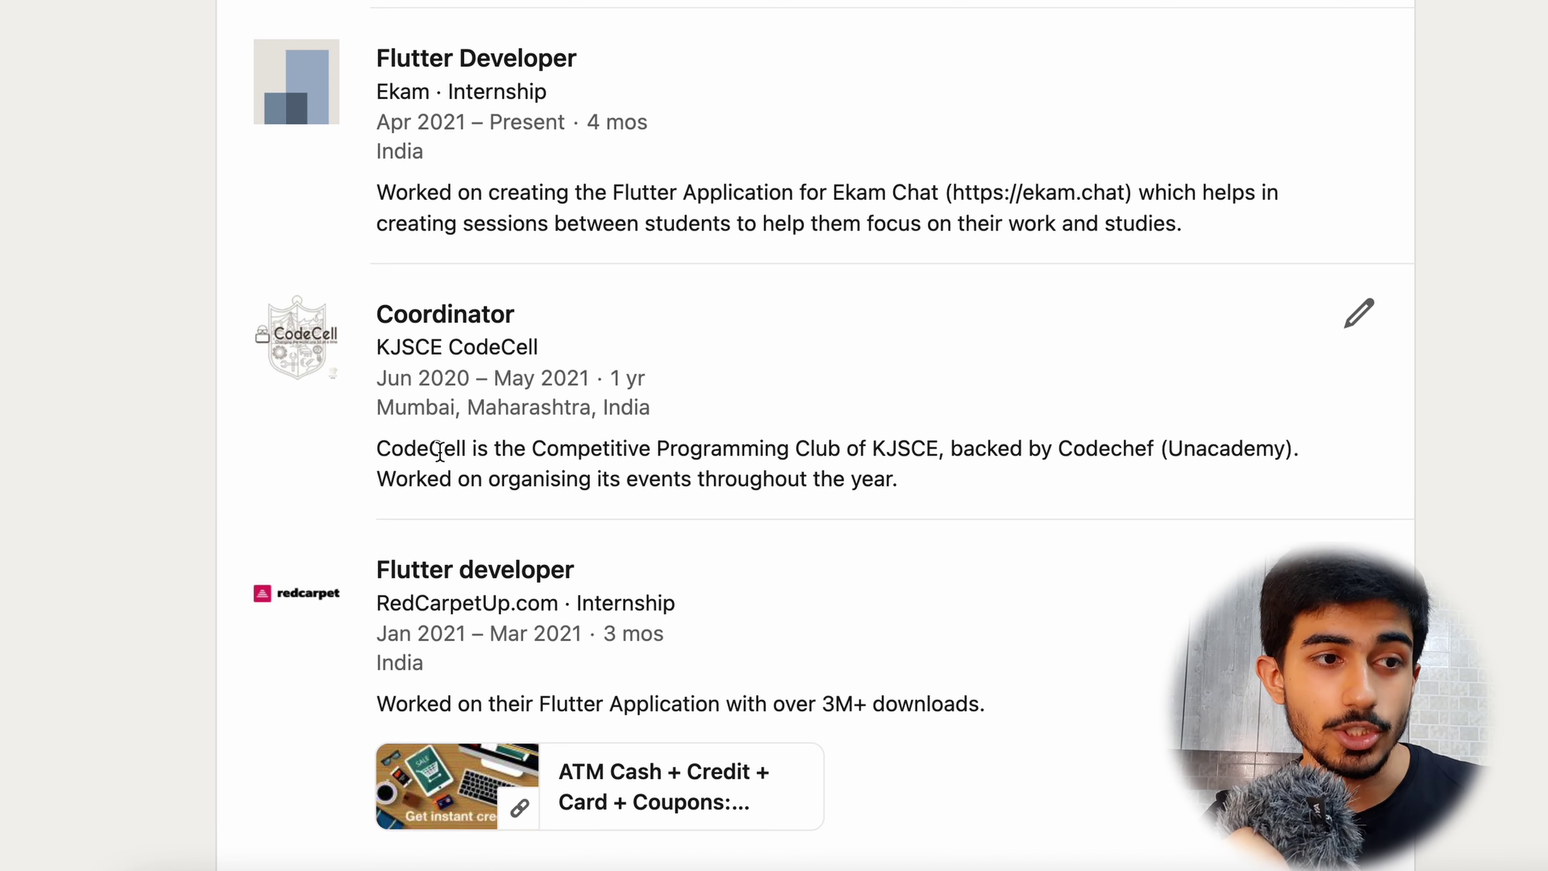
pyautogui.moveTo(407, 482); pyautogui.dragTo(731, 487)
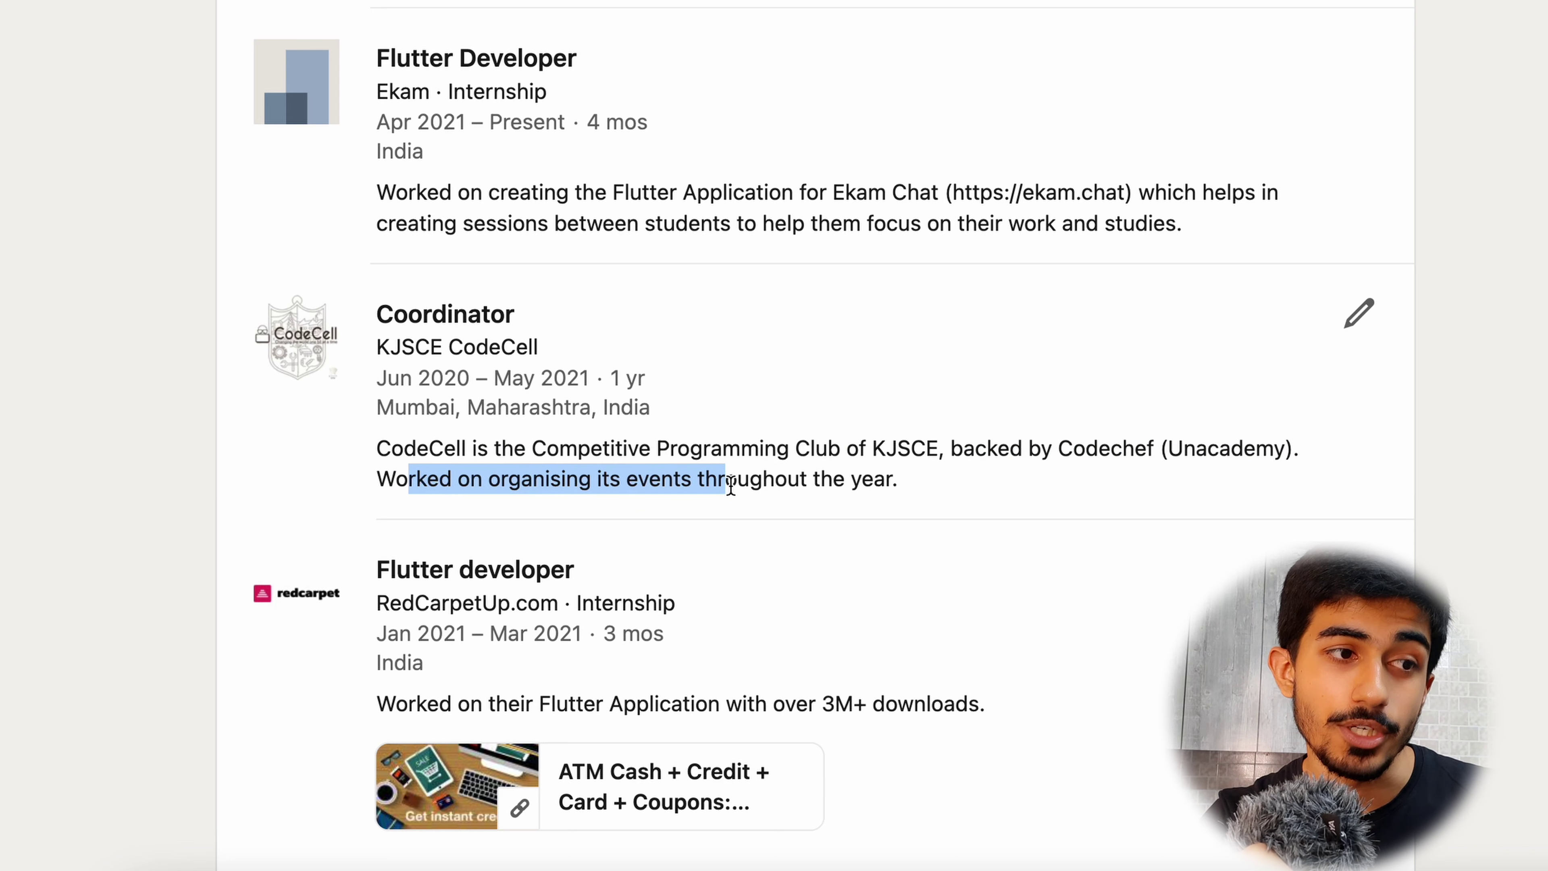
pyautogui.click(683, 476)
pyautogui.moveTo(404, 451); pyautogui.dragTo(565, 466)
pyautogui.click(566, 467)
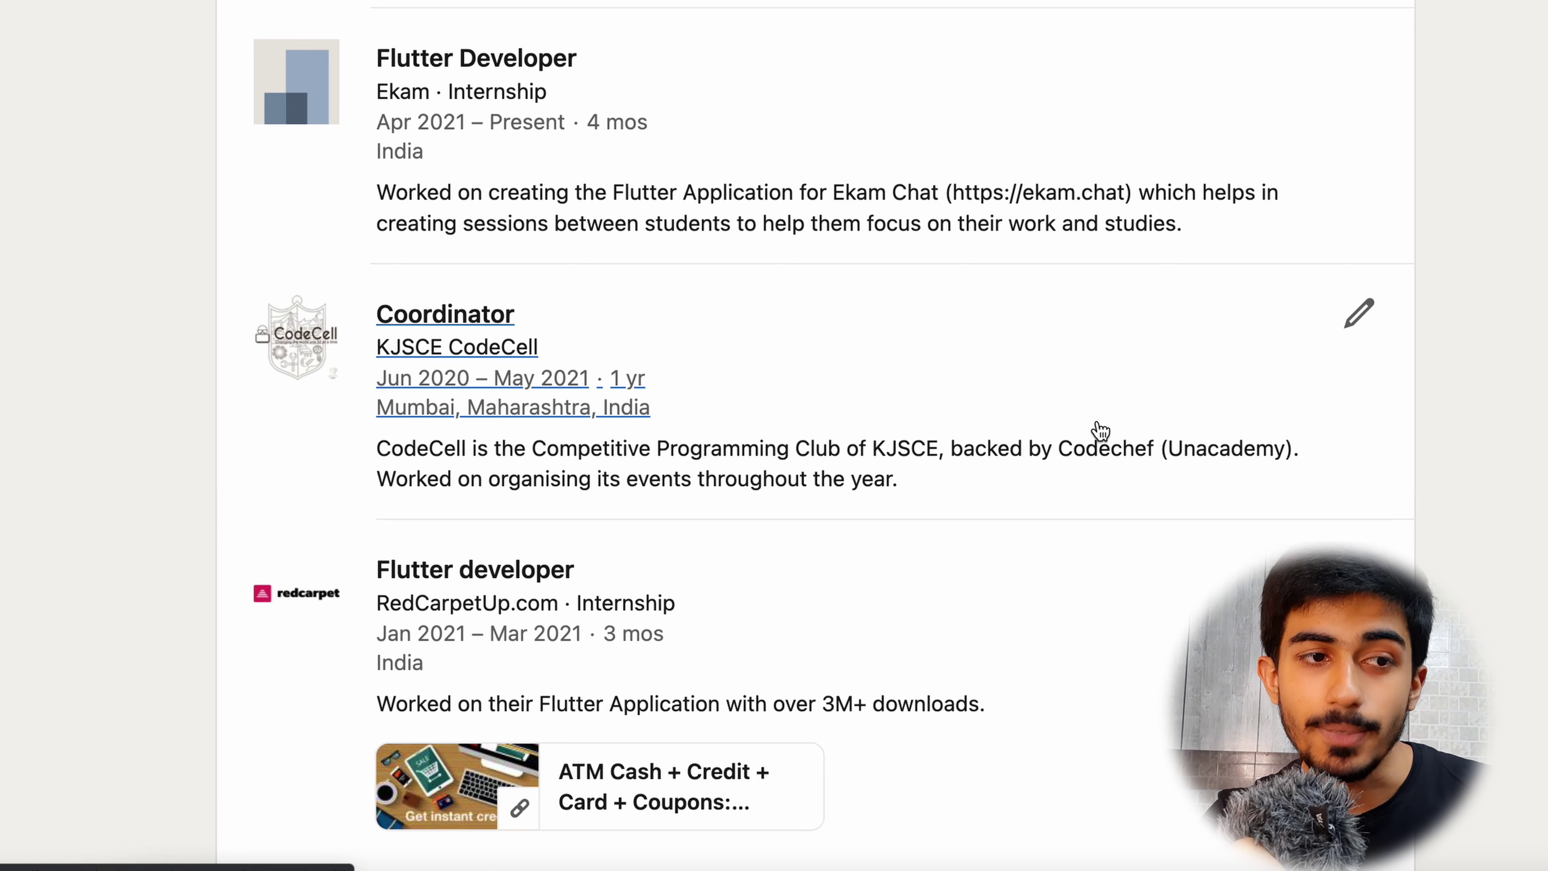
# Step: Expand the three hidden experiences and look through them down to the Secretary General entry
pyautogui.scroll(-5, 1101, 429)
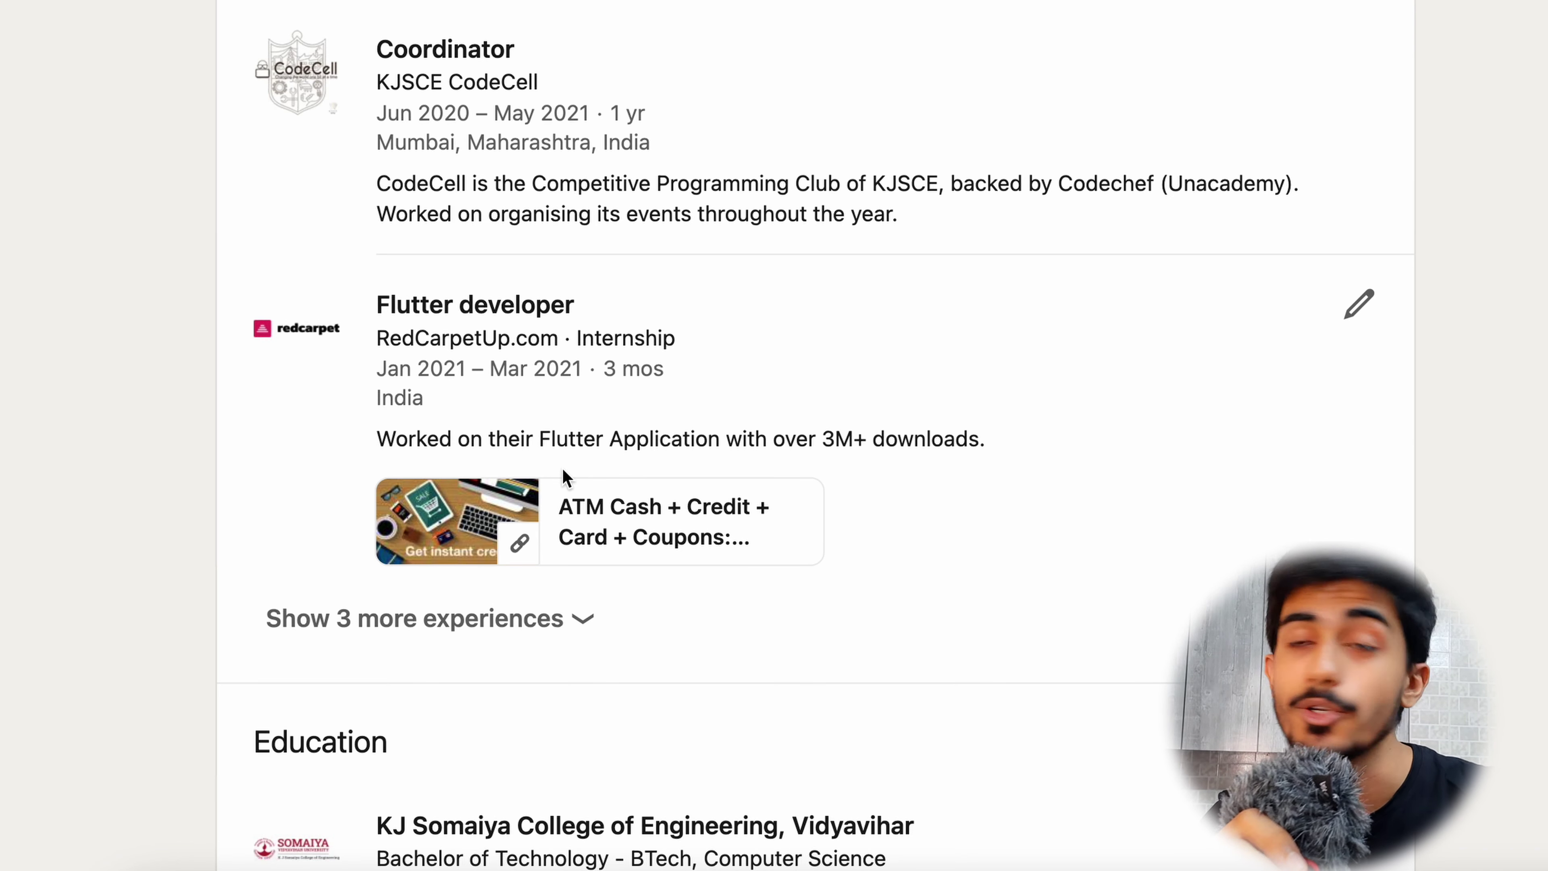
pyautogui.click(416, 621)
pyautogui.scroll(-5, 418, 623)
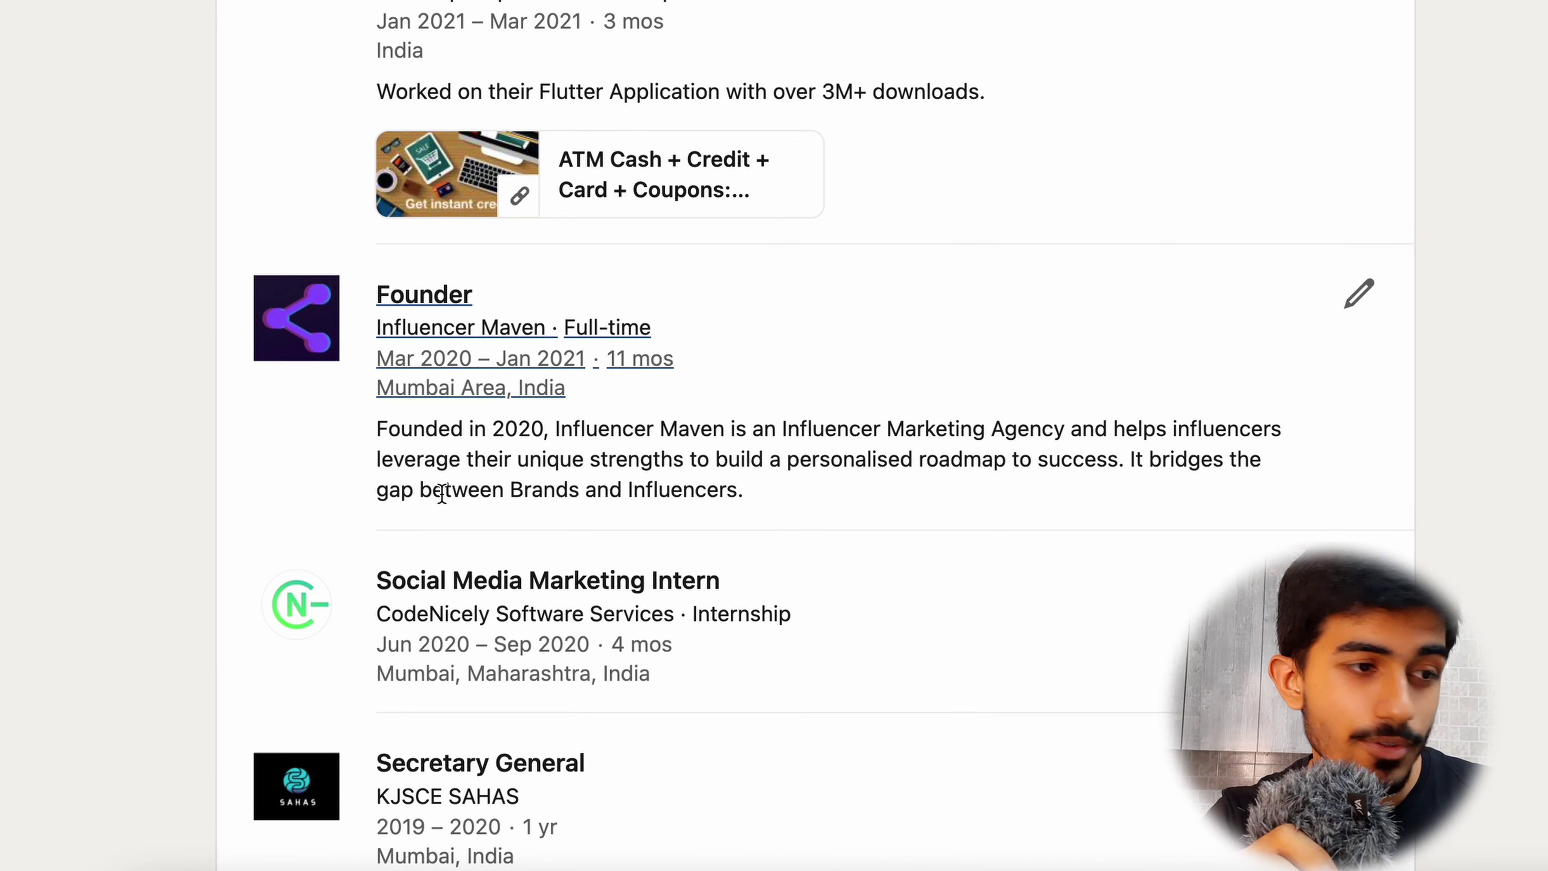
pyautogui.scroll(-3, 441, 493)
pyautogui.scroll(-3, 438, 650)
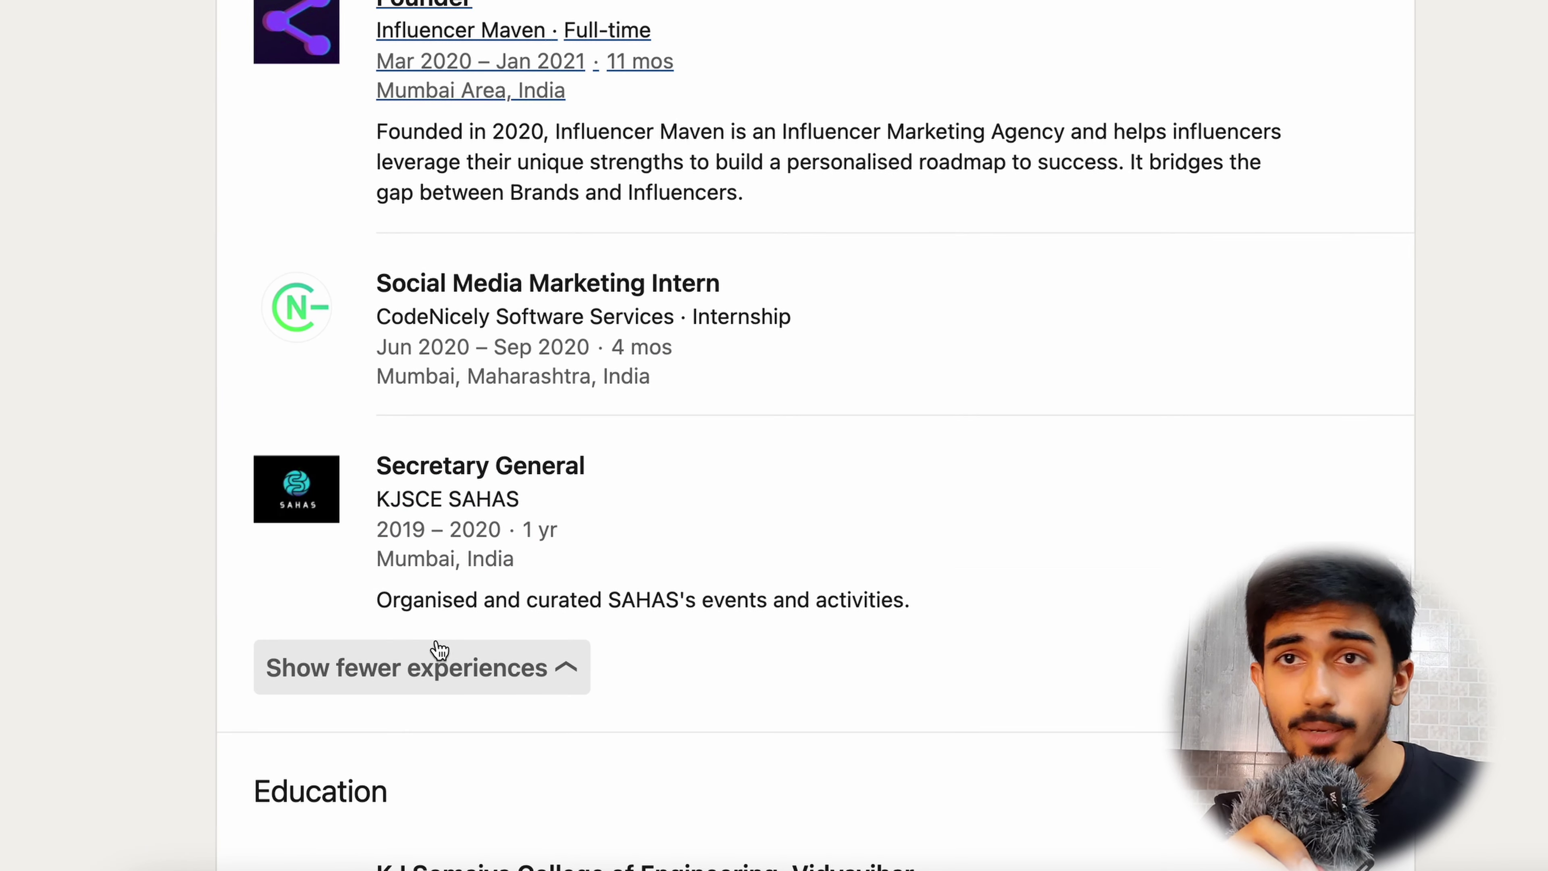
# Step: Review the Secretary General, Social Media Marketing Intern, Founder and Flutter developer entries in the experience section
pyautogui.scroll(-2, 439, 650)
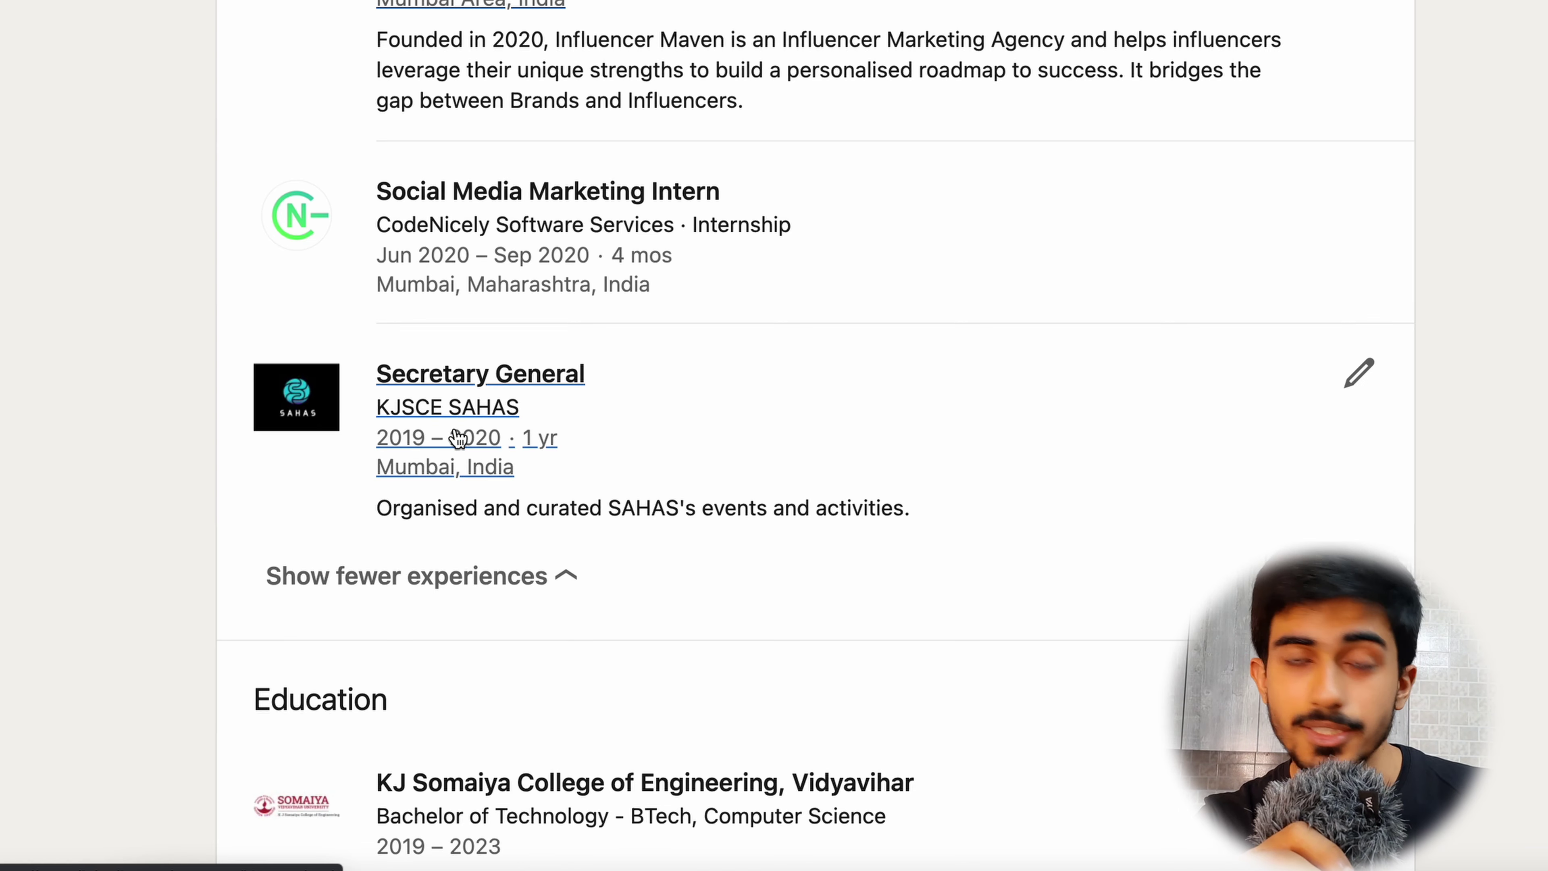
pyautogui.scroll(-1, 457, 438)
pyautogui.scroll(8, 456, 439)
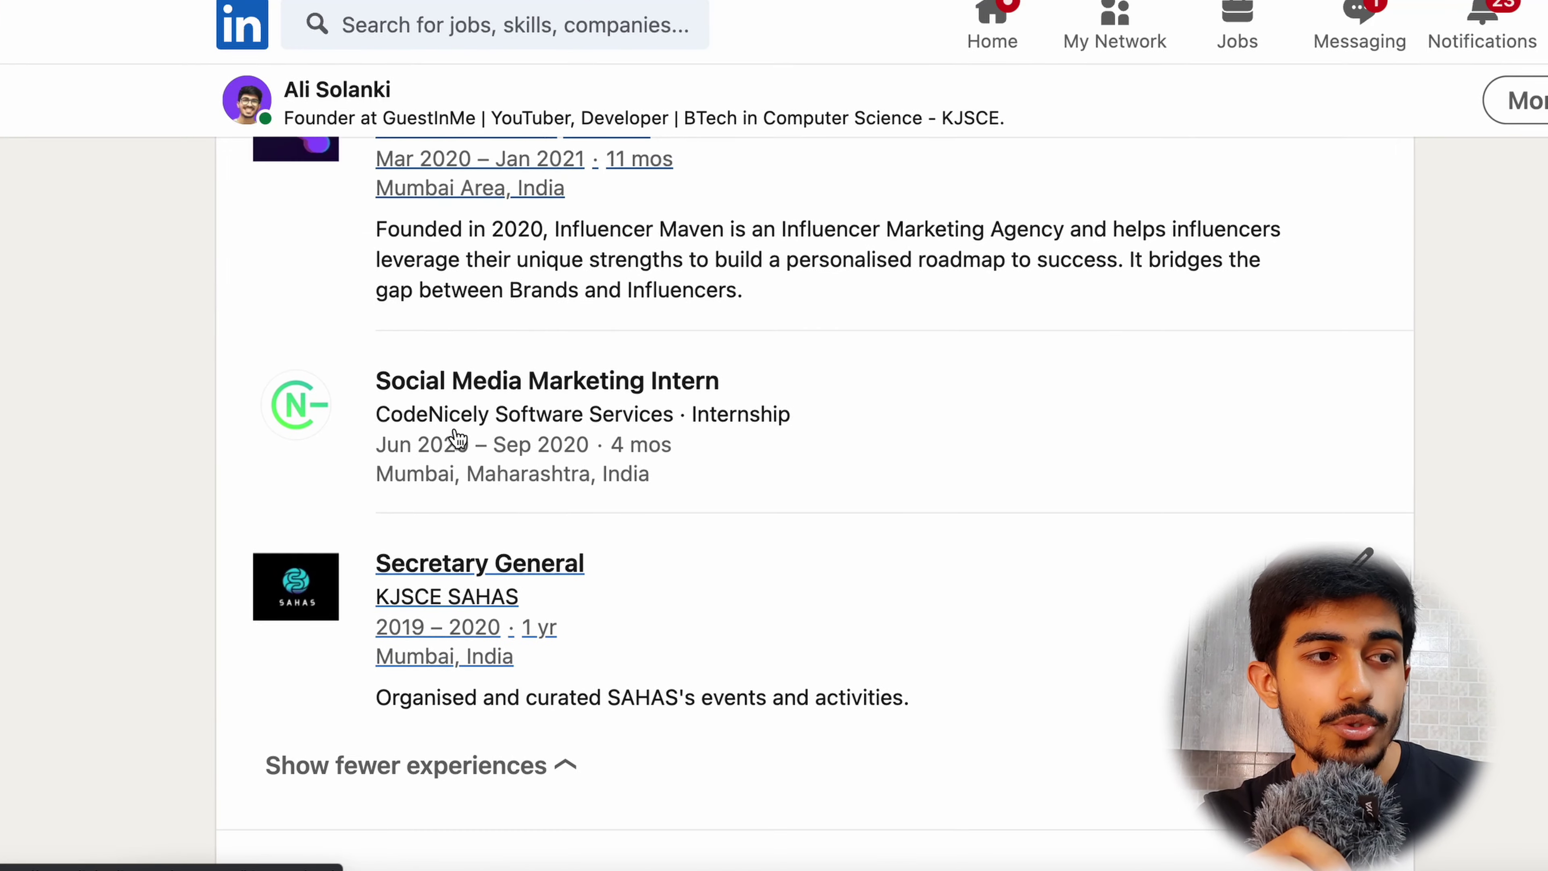
pyautogui.scroll(3, 456, 430)
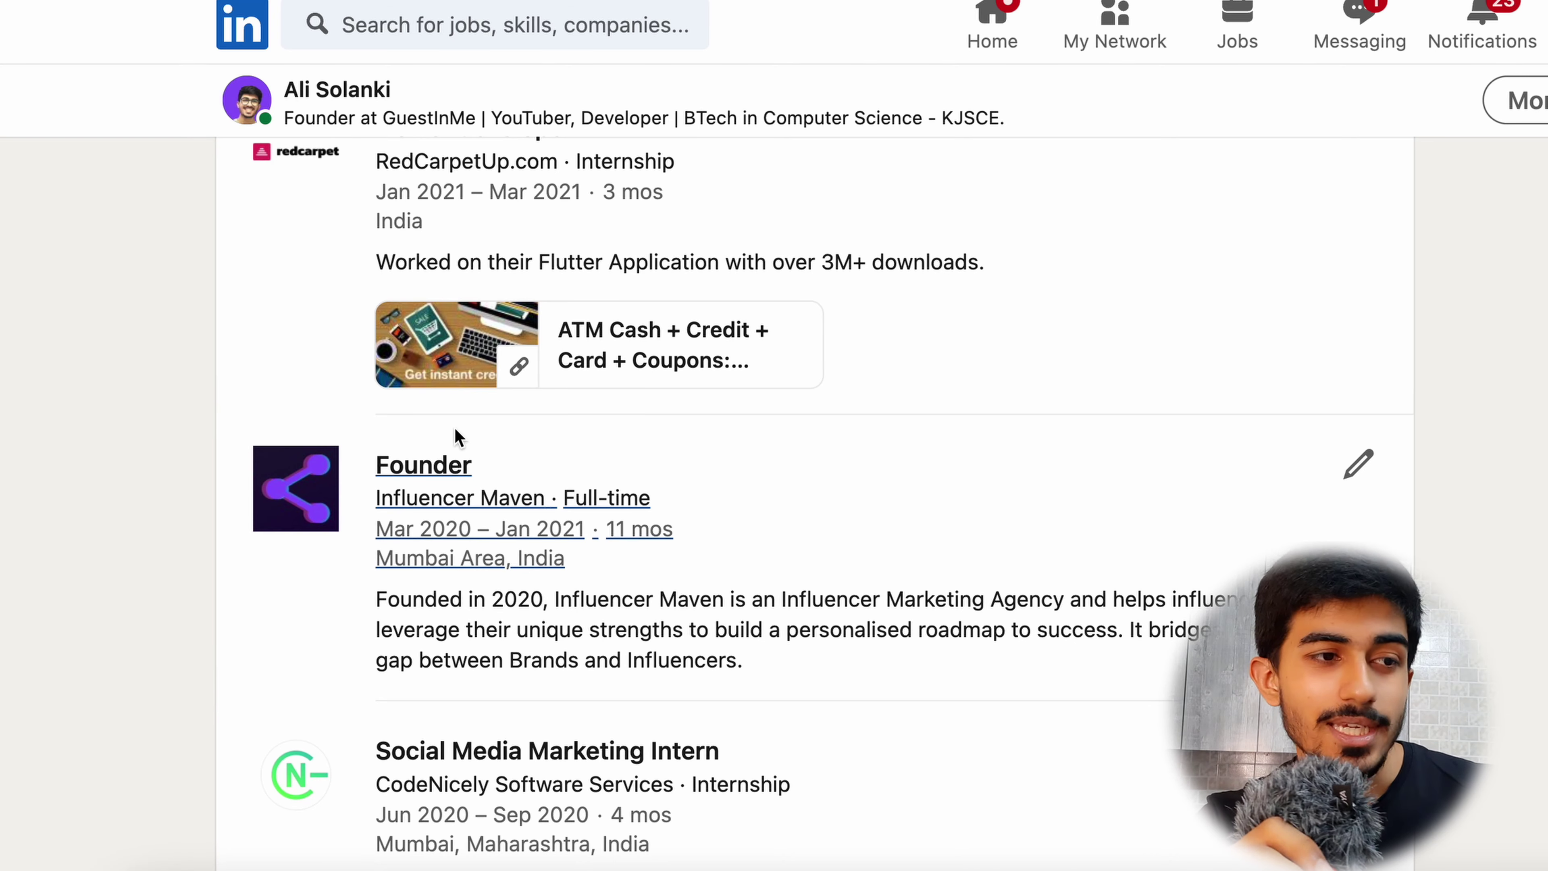
pyautogui.scroll(5, 458, 436)
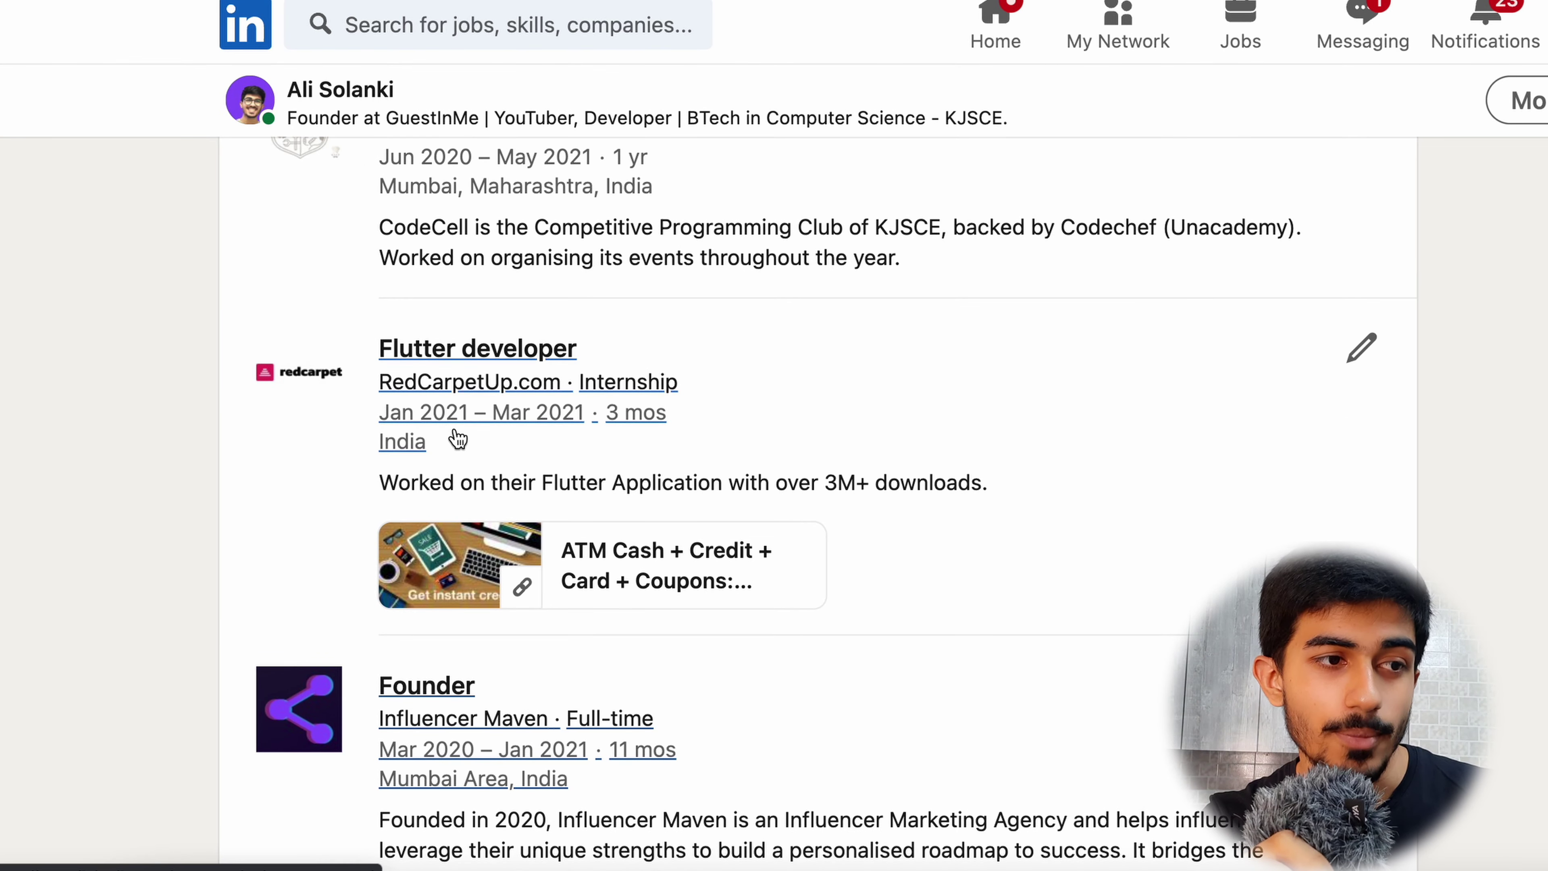
pyautogui.scroll(8, 459, 436)
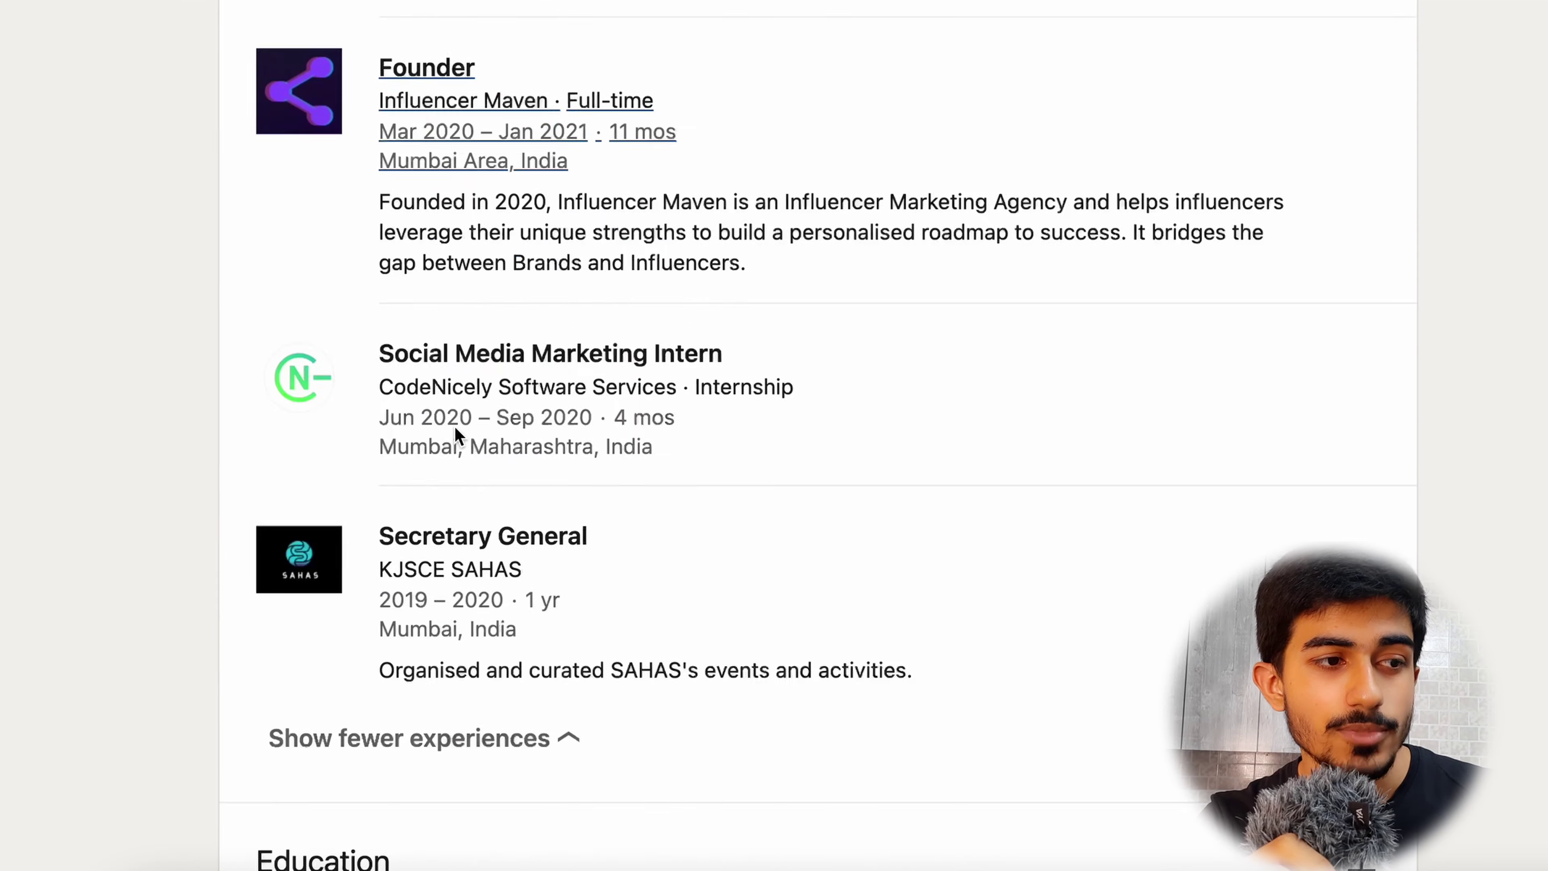
pyautogui.scroll(-5, 456, 434)
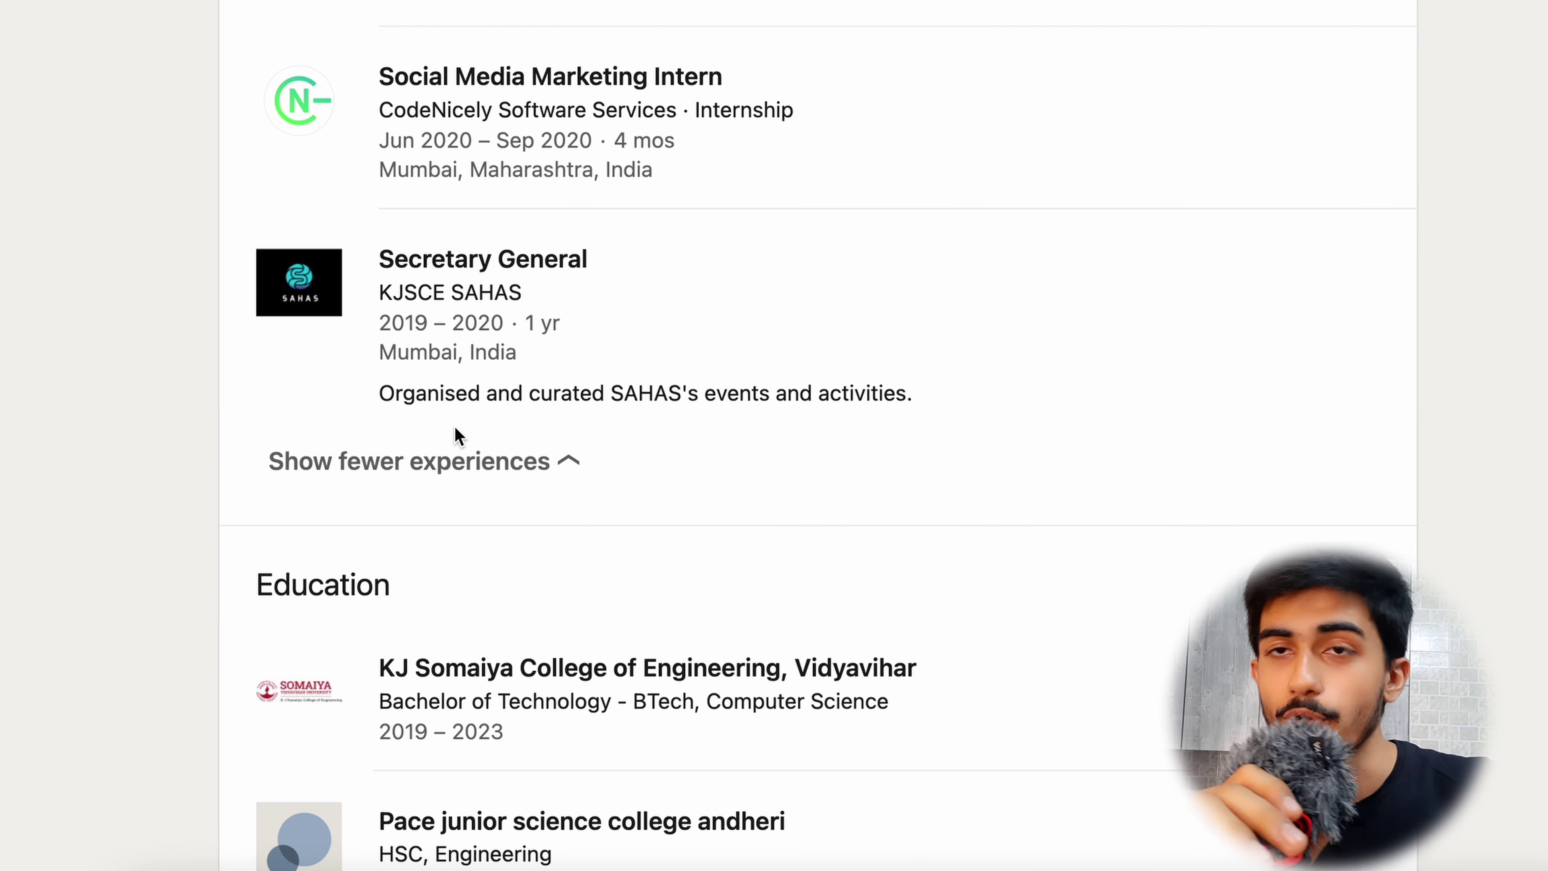
# Step: Examine the Coordinator entry for KJSCE CodeCell again, highlighting the start of each line of its description
pyautogui.scroll(18, 459, 436)
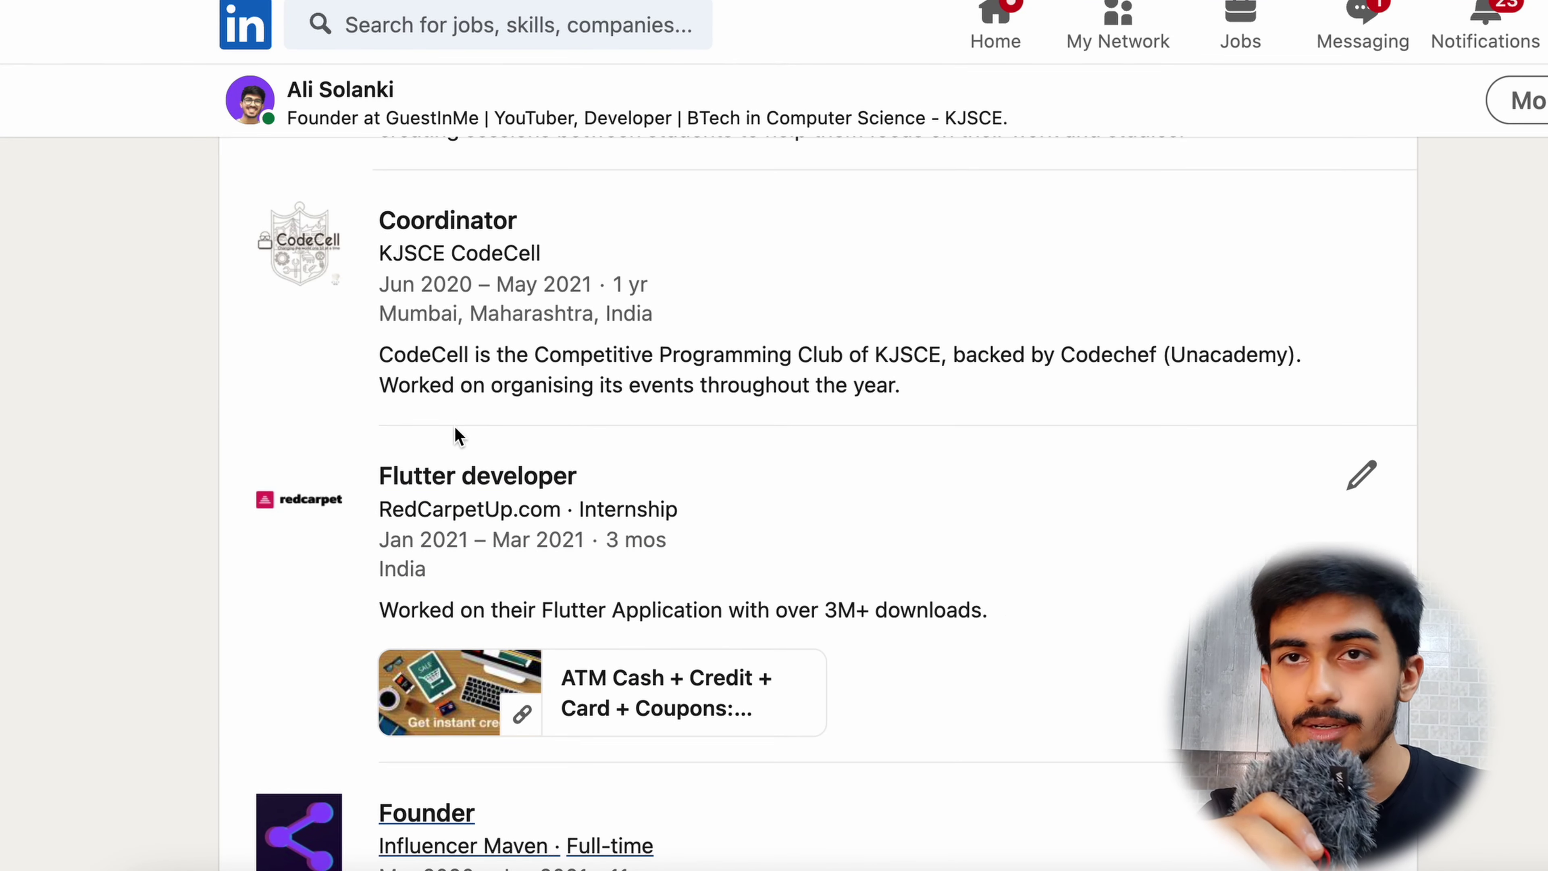
pyautogui.scroll(-2, 457, 431)
pyautogui.scroll(2, 454, 425)
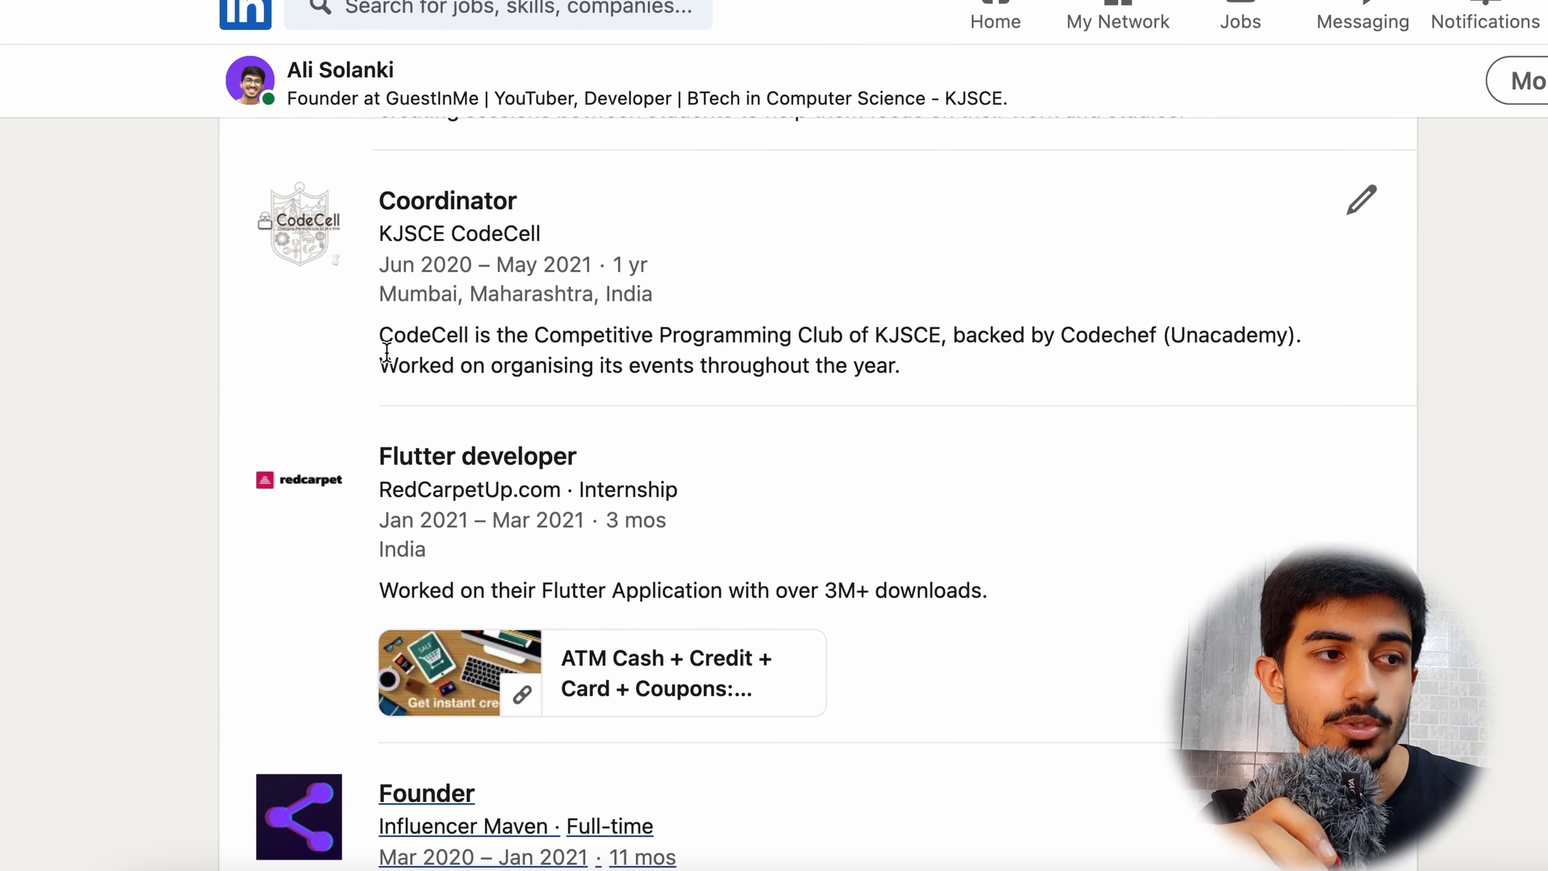
pyautogui.moveTo(379, 337); pyautogui.dragTo(785, 337)
pyautogui.click(785, 337)
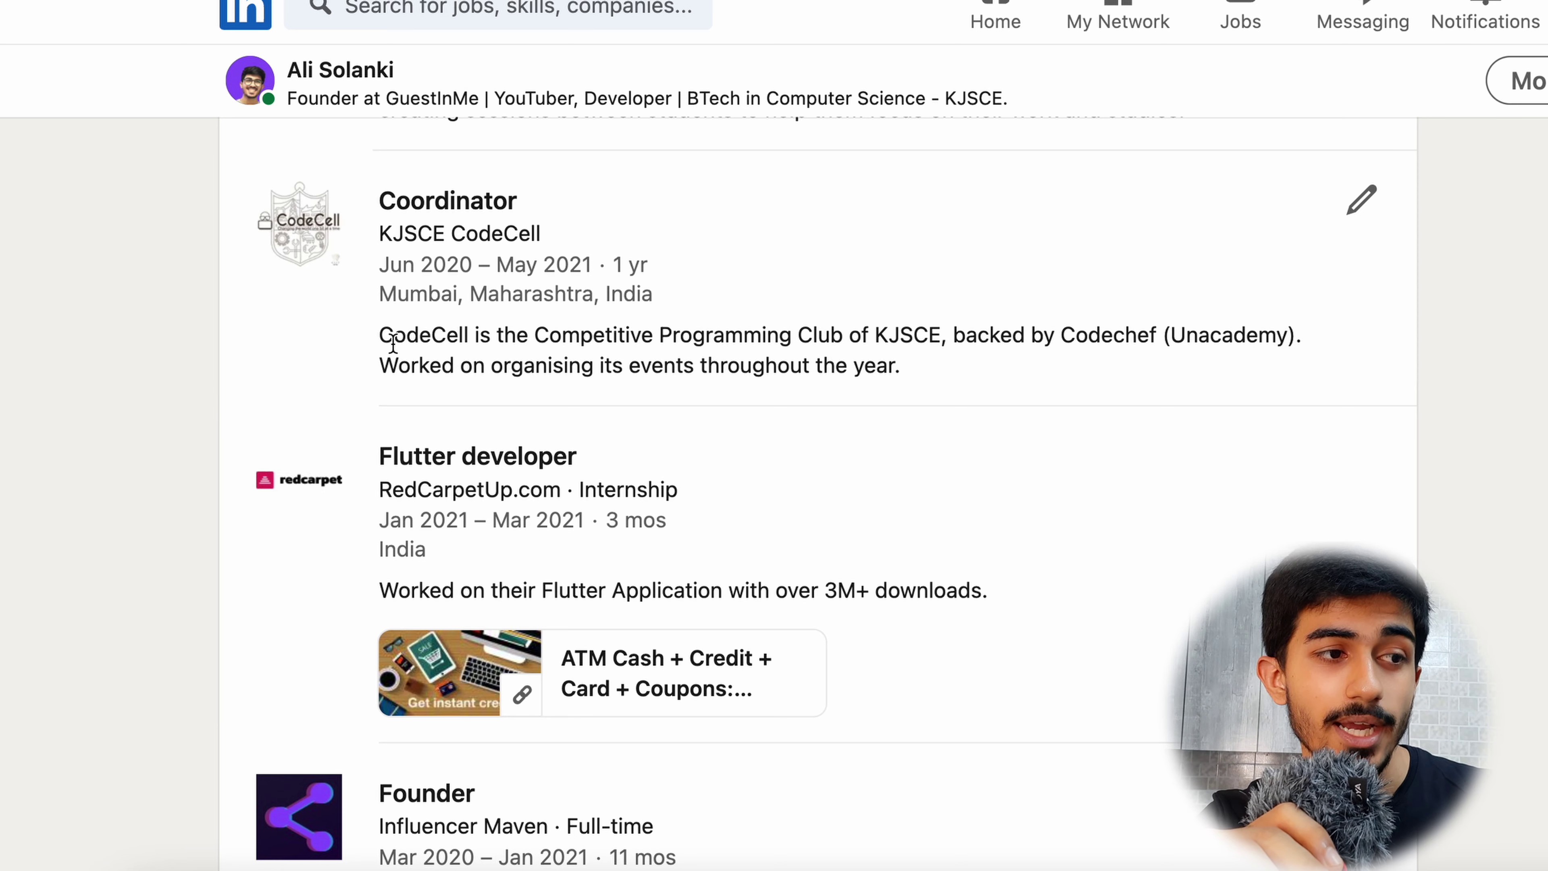
pyautogui.moveTo(386, 360); pyautogui.dragTo(584, 361)
pyautogui.click(583, 361)
# Step: Examine the Education section, from the engineering college to the public school entry
pyautogui.scroll(-15, 583, 361)
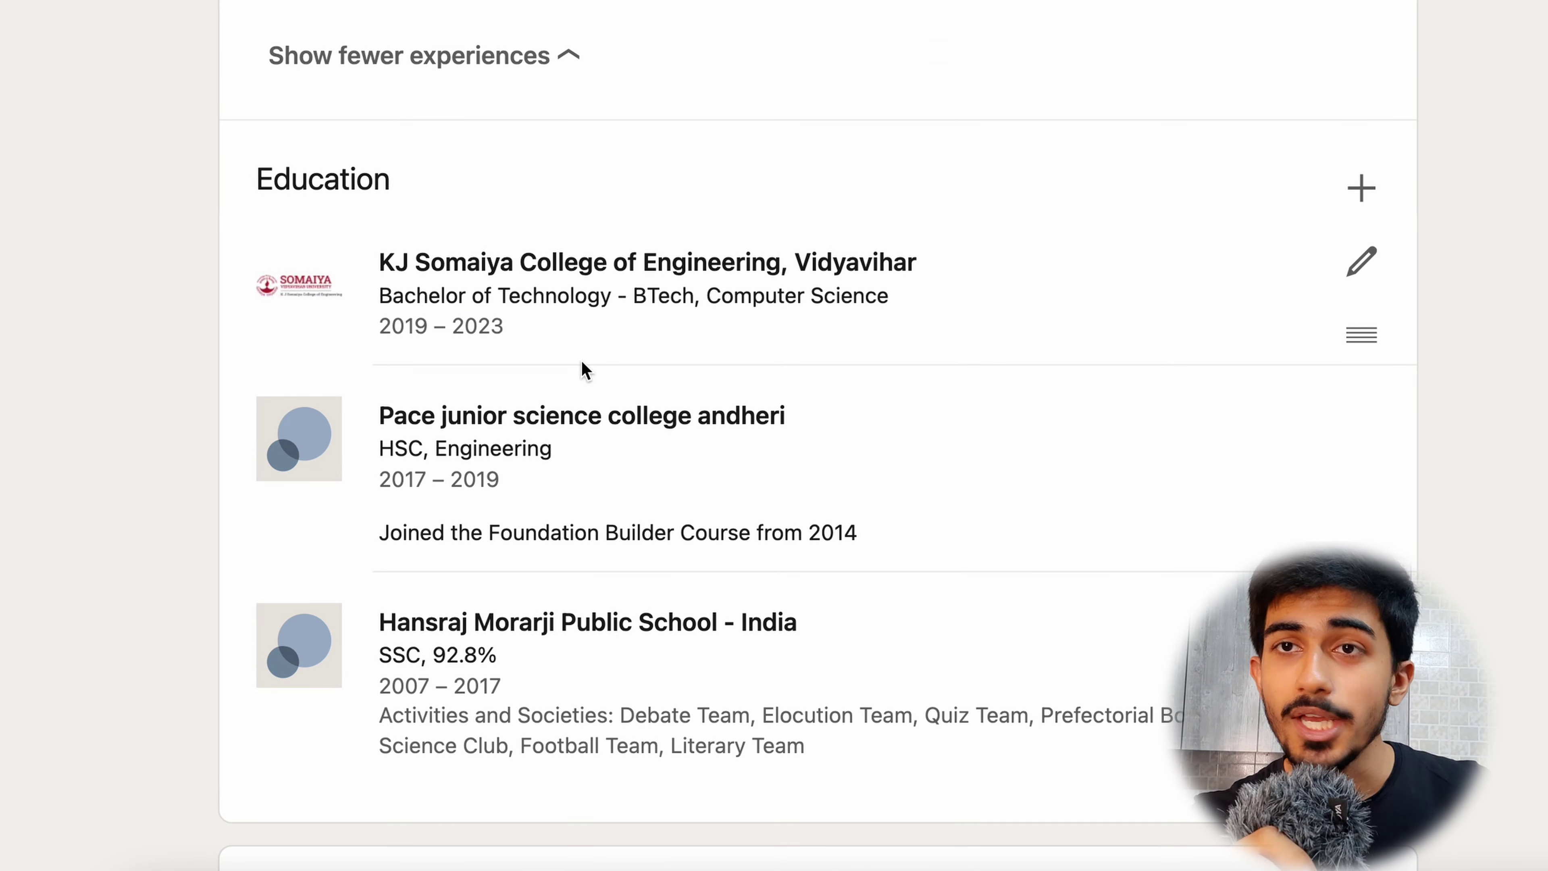
pyautogui.scroll(-3, 584, 369)
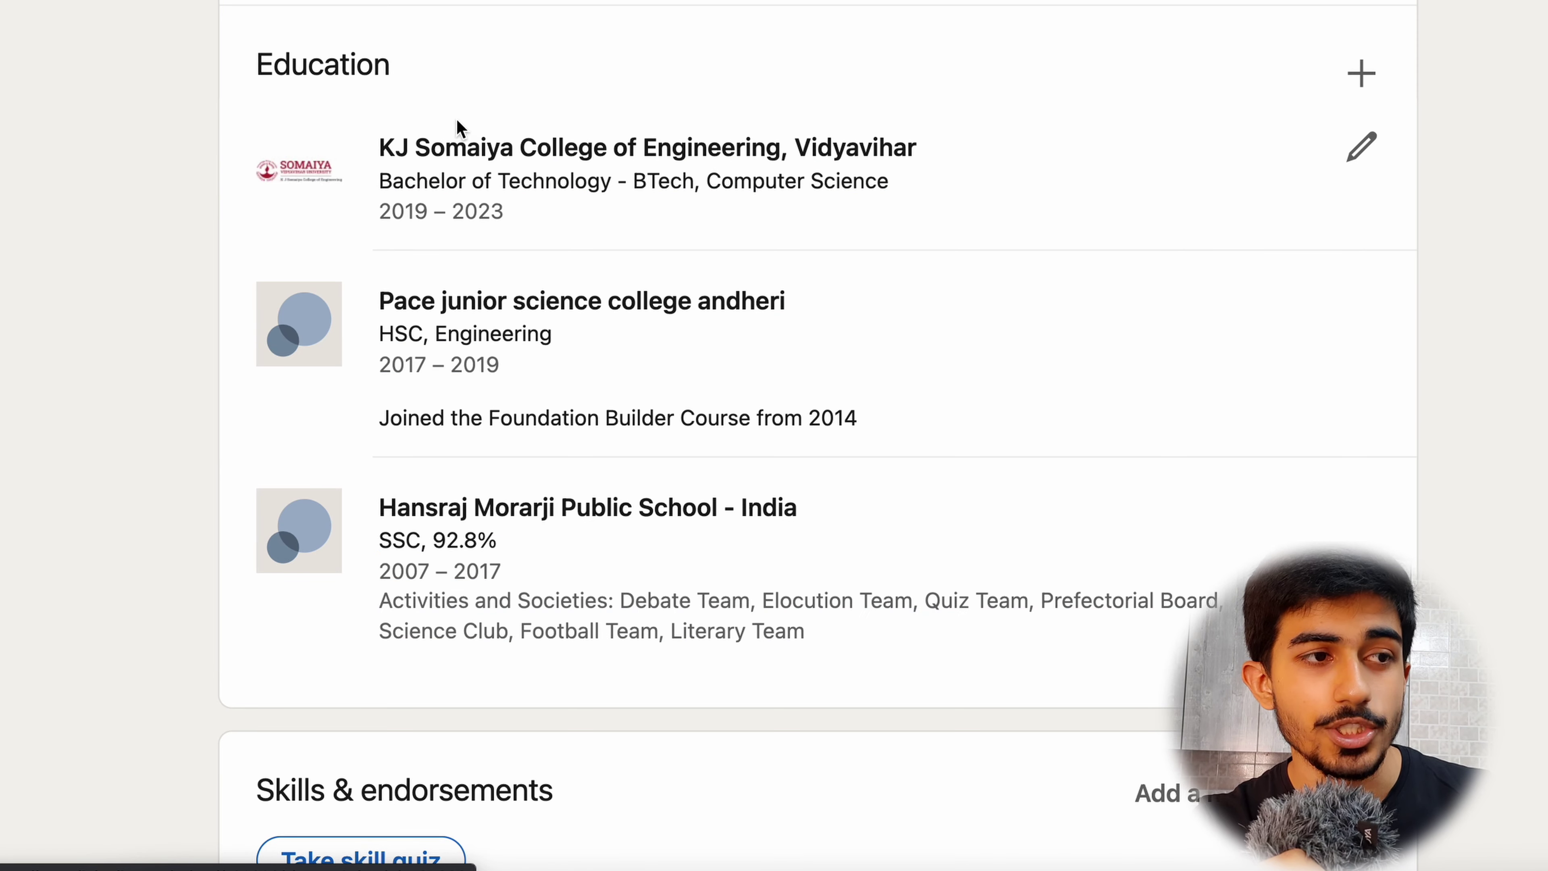
pyautogui.scroll(-5, 587, 482)
pyautogui.scroll(6, 588, 481)
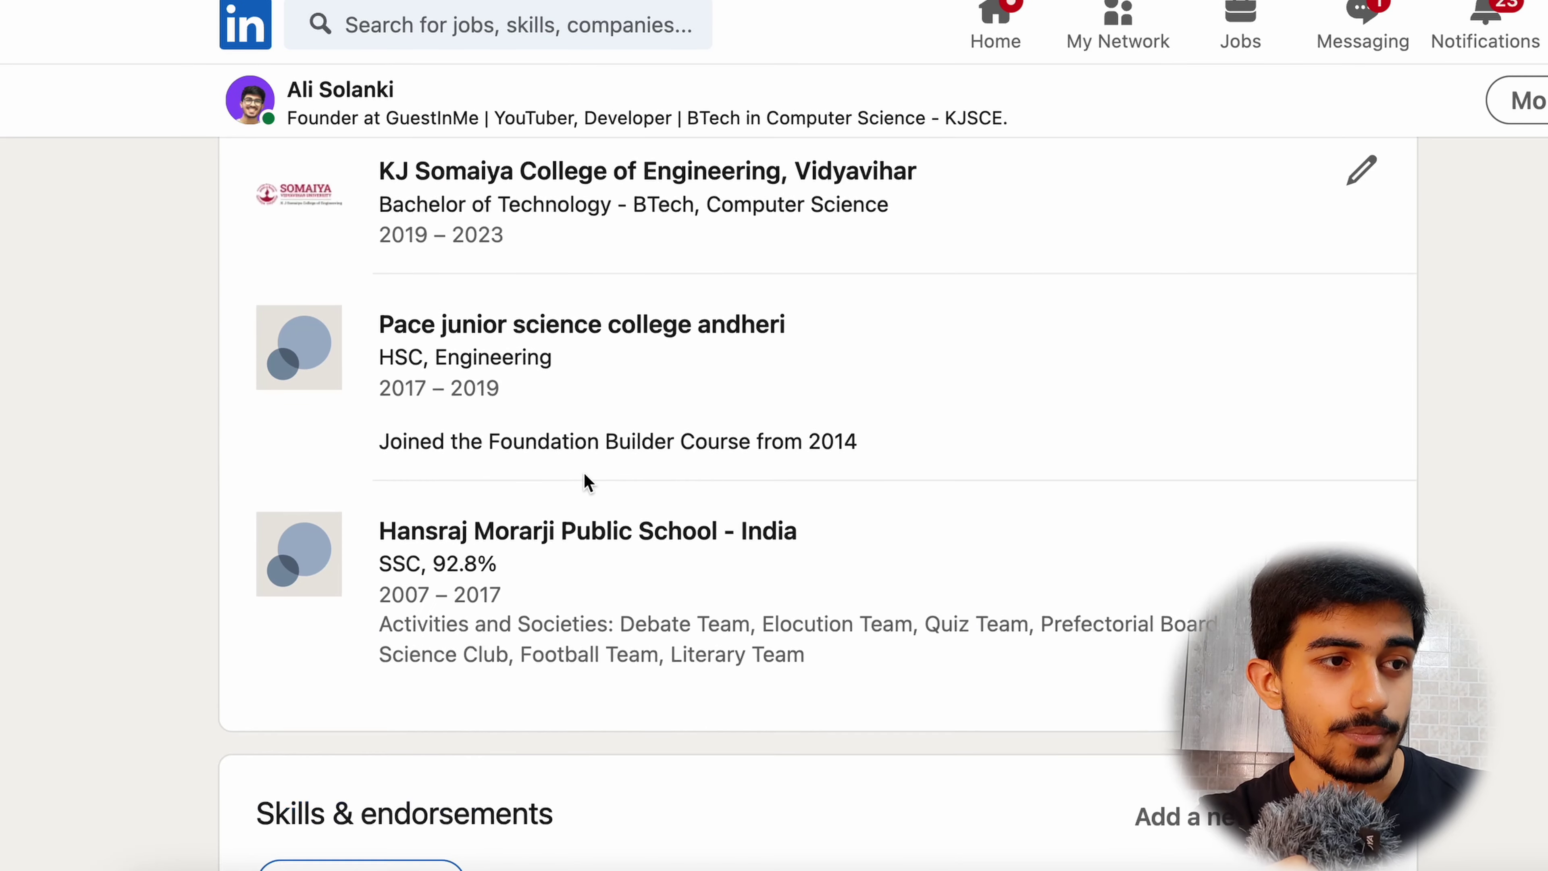
# Step: Expand the full skill list in Skills & endorsements and examine the three top skills and Industry Knowledge
pyautogui.scroll(-6, 708, 391)
pyautogui.scroll(-4, 557, 513)
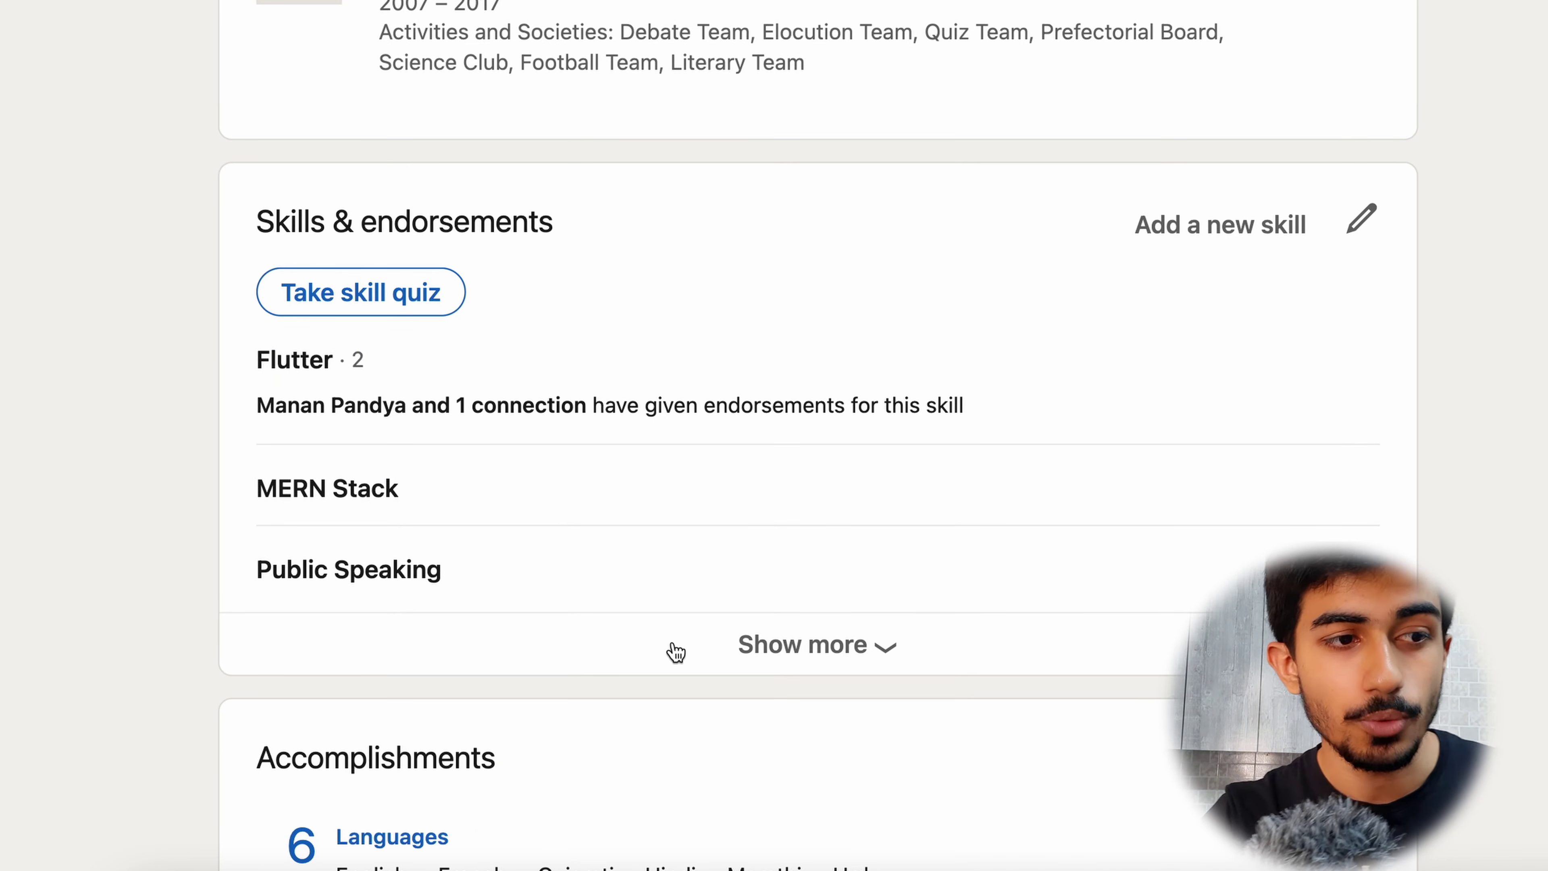
pyautogui.click(768, 657)
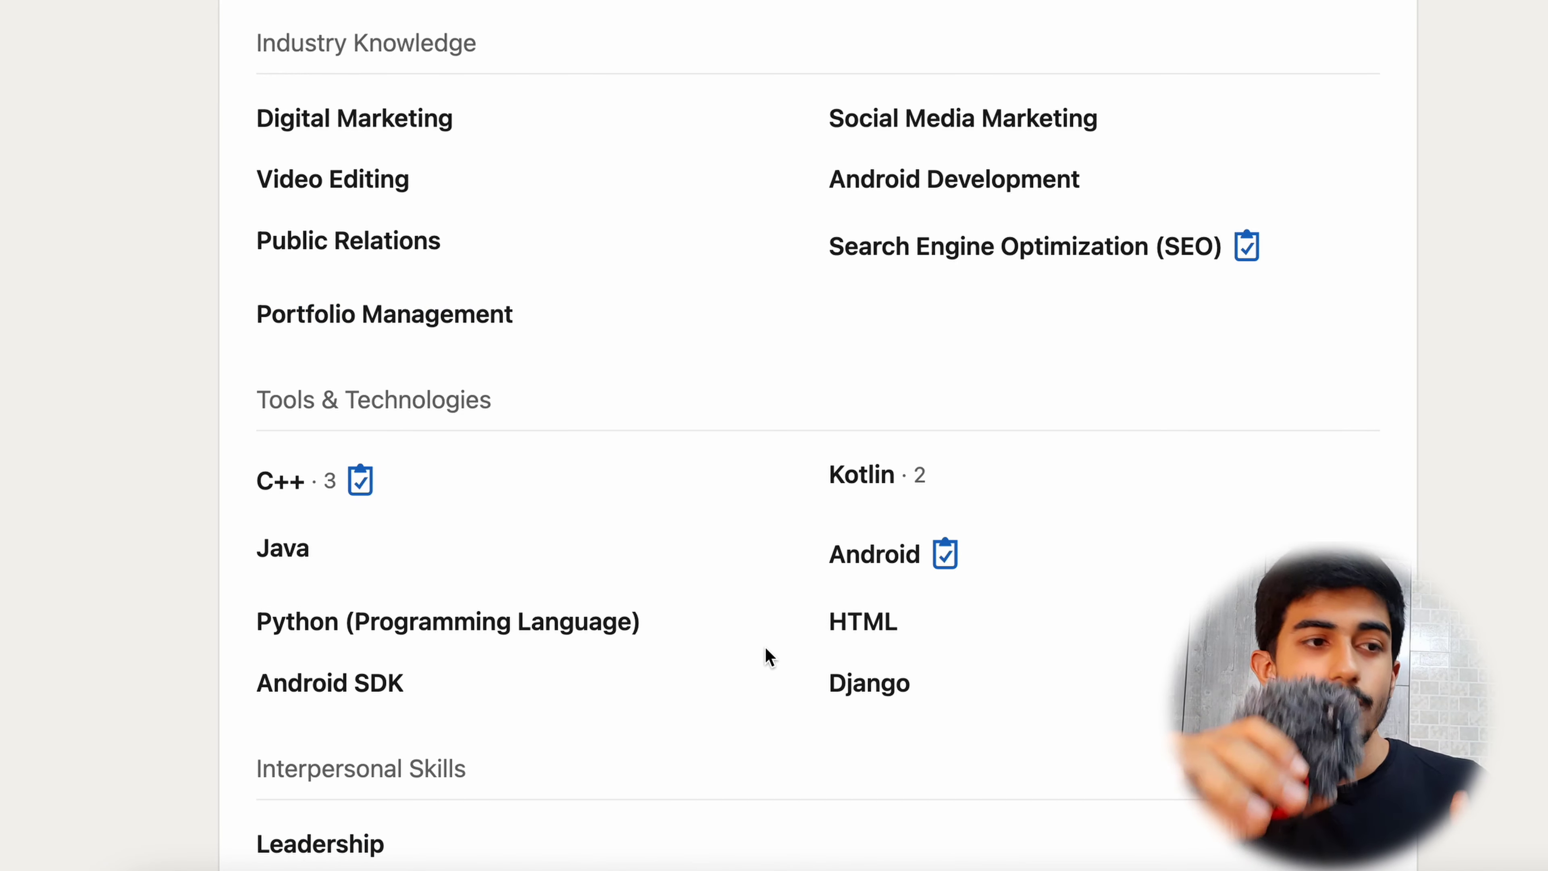
pyautogui.scroll(5, 768, 657)
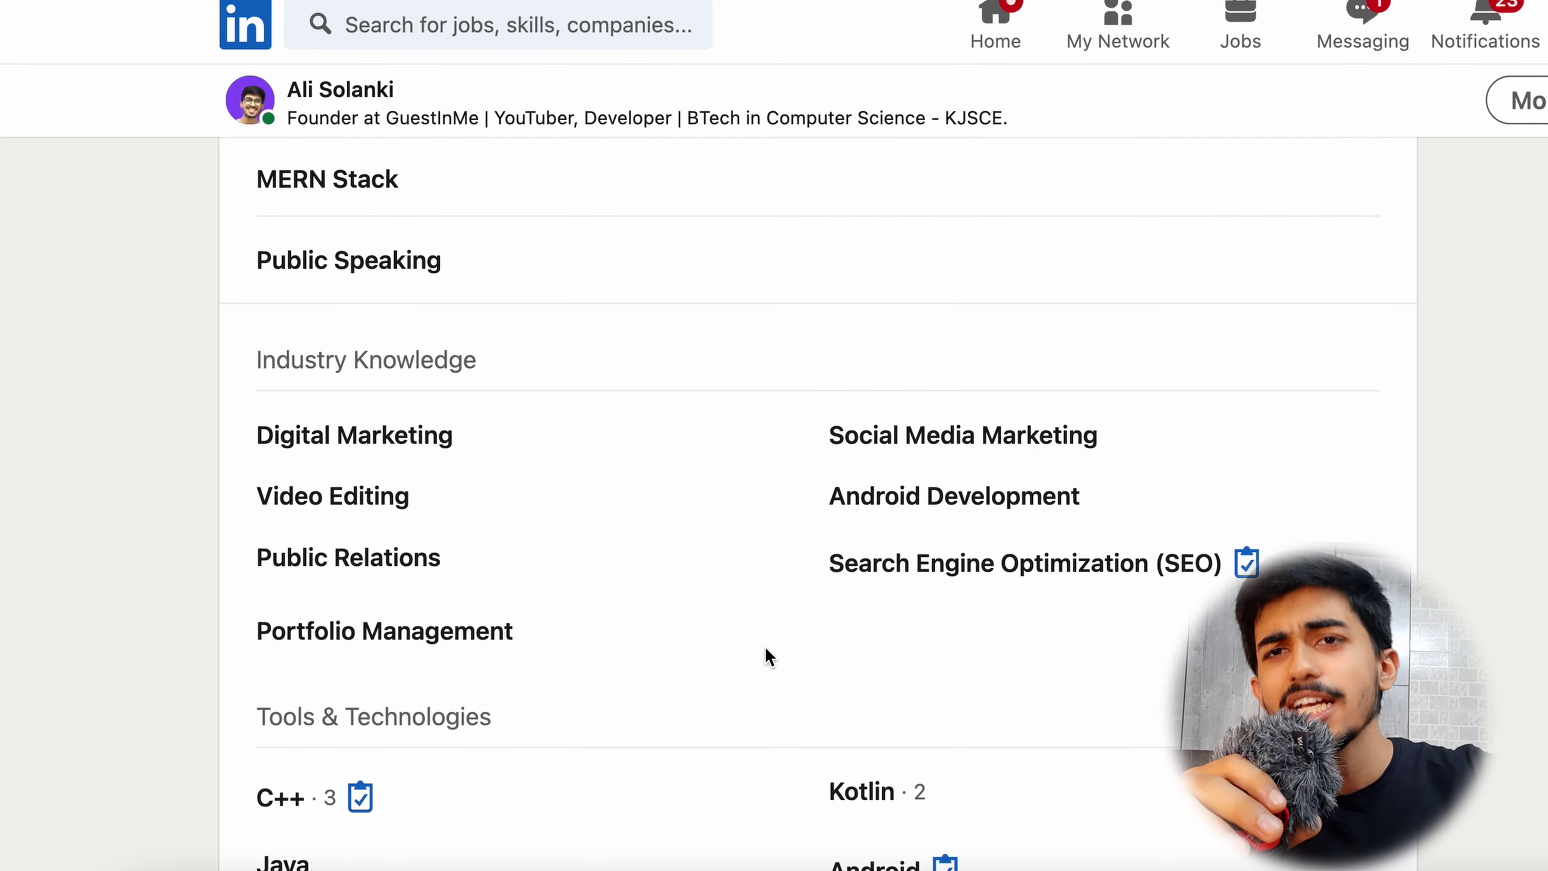
pyautogui.scroll(5, 769, 657)
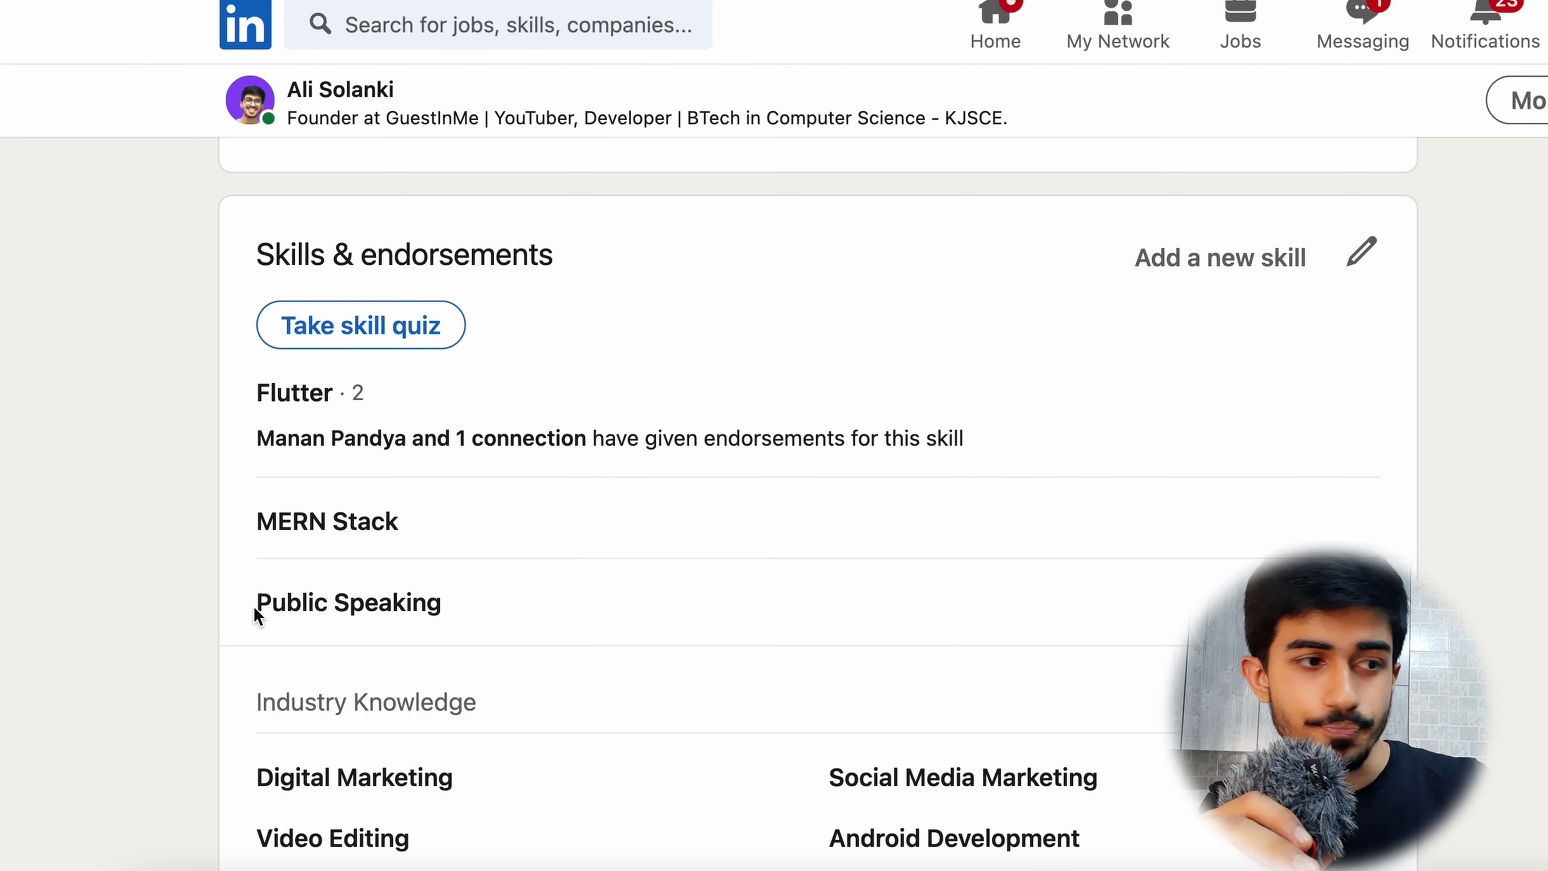
# Step: Look through the skill categories from Industry Knowledge down to Other Skills, and collapse the list
pyautogui.scroll(-3, 255, 608)
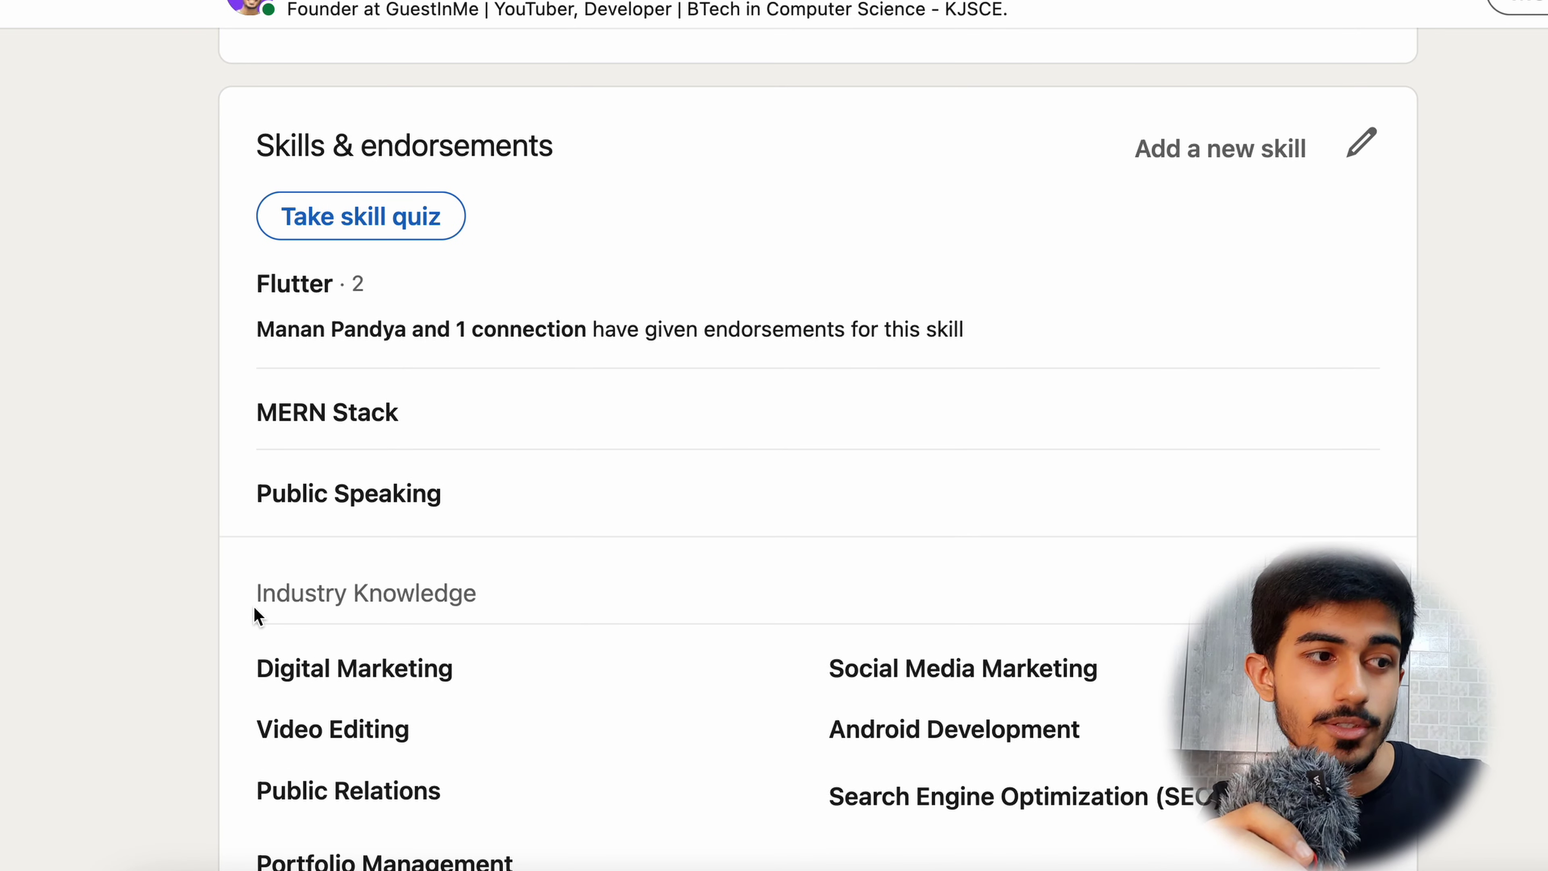
pyautogui.scroll(-6, 252, 606)
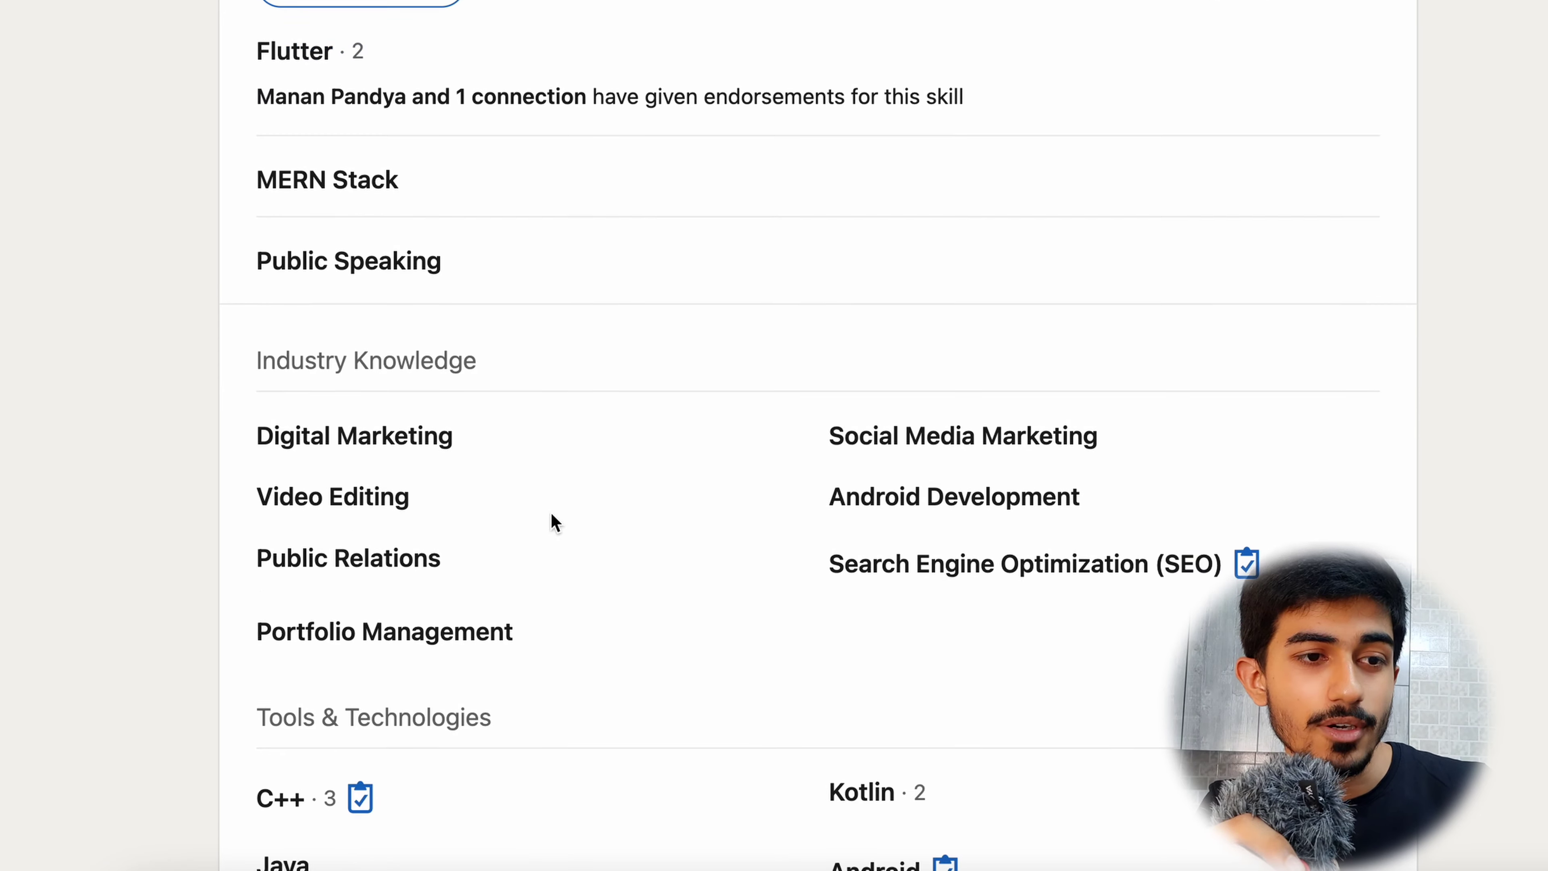
pyautogui.scroll(-4, 432, 615)
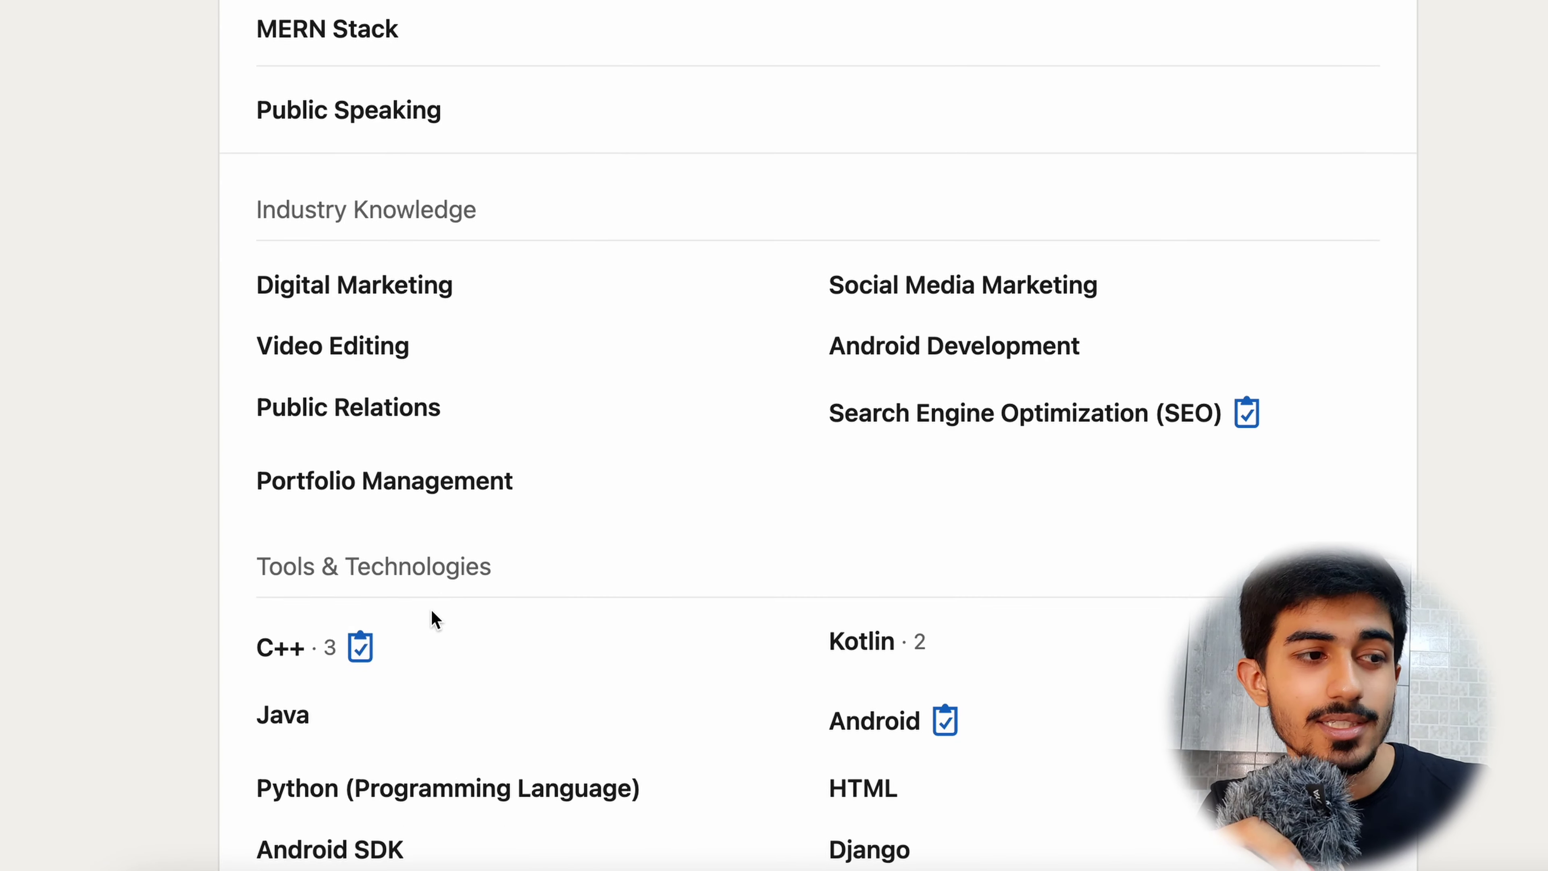
pyautogui.scroll(-16, 434, 619)
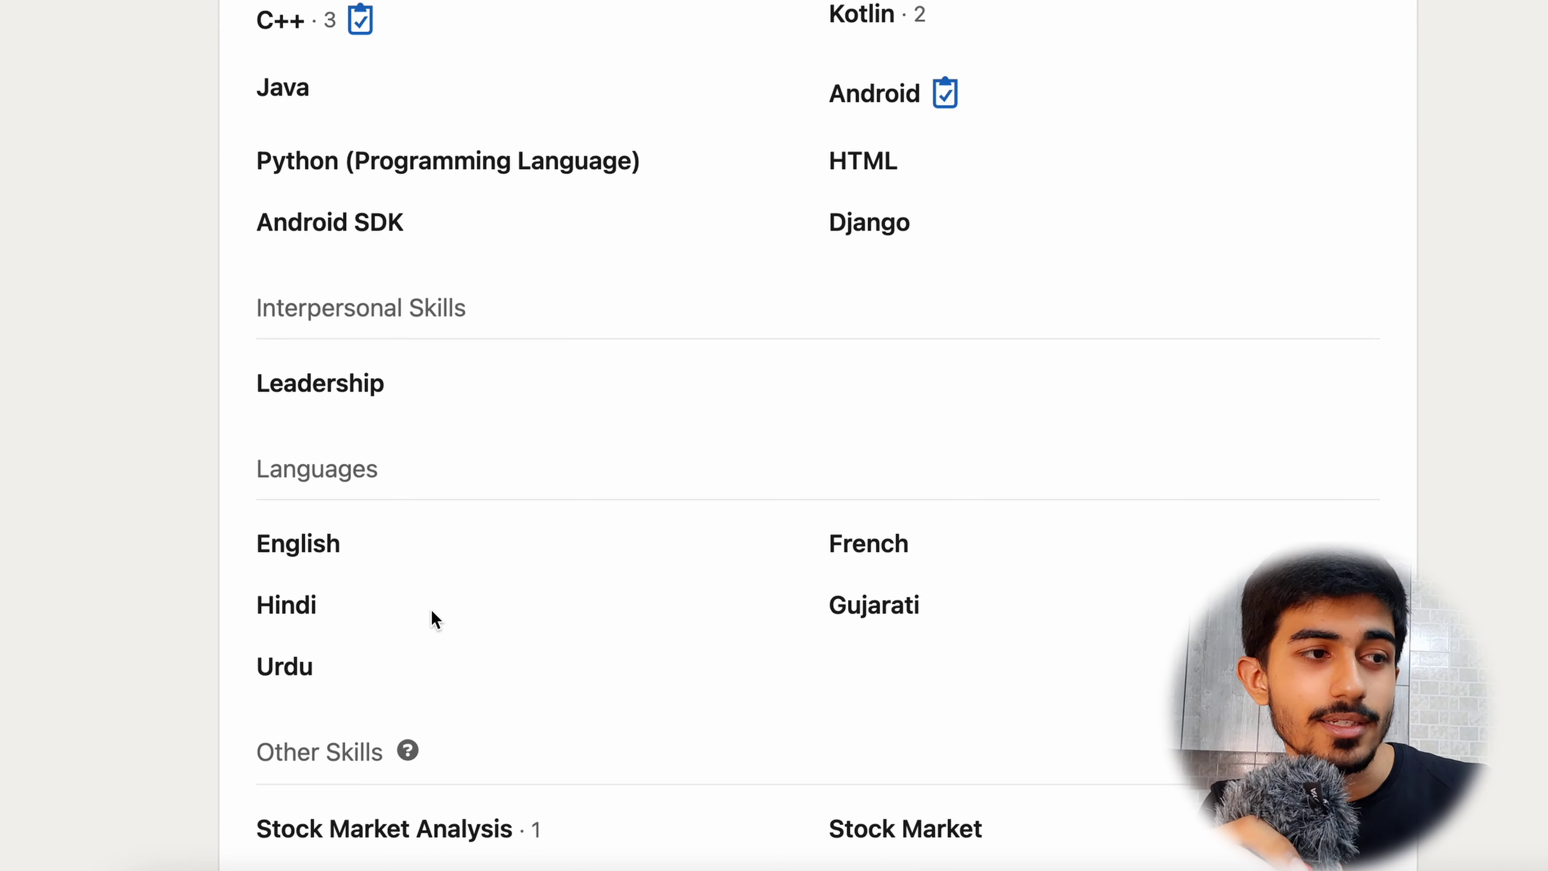
pyautogui.scroll(-10, 434, 619)
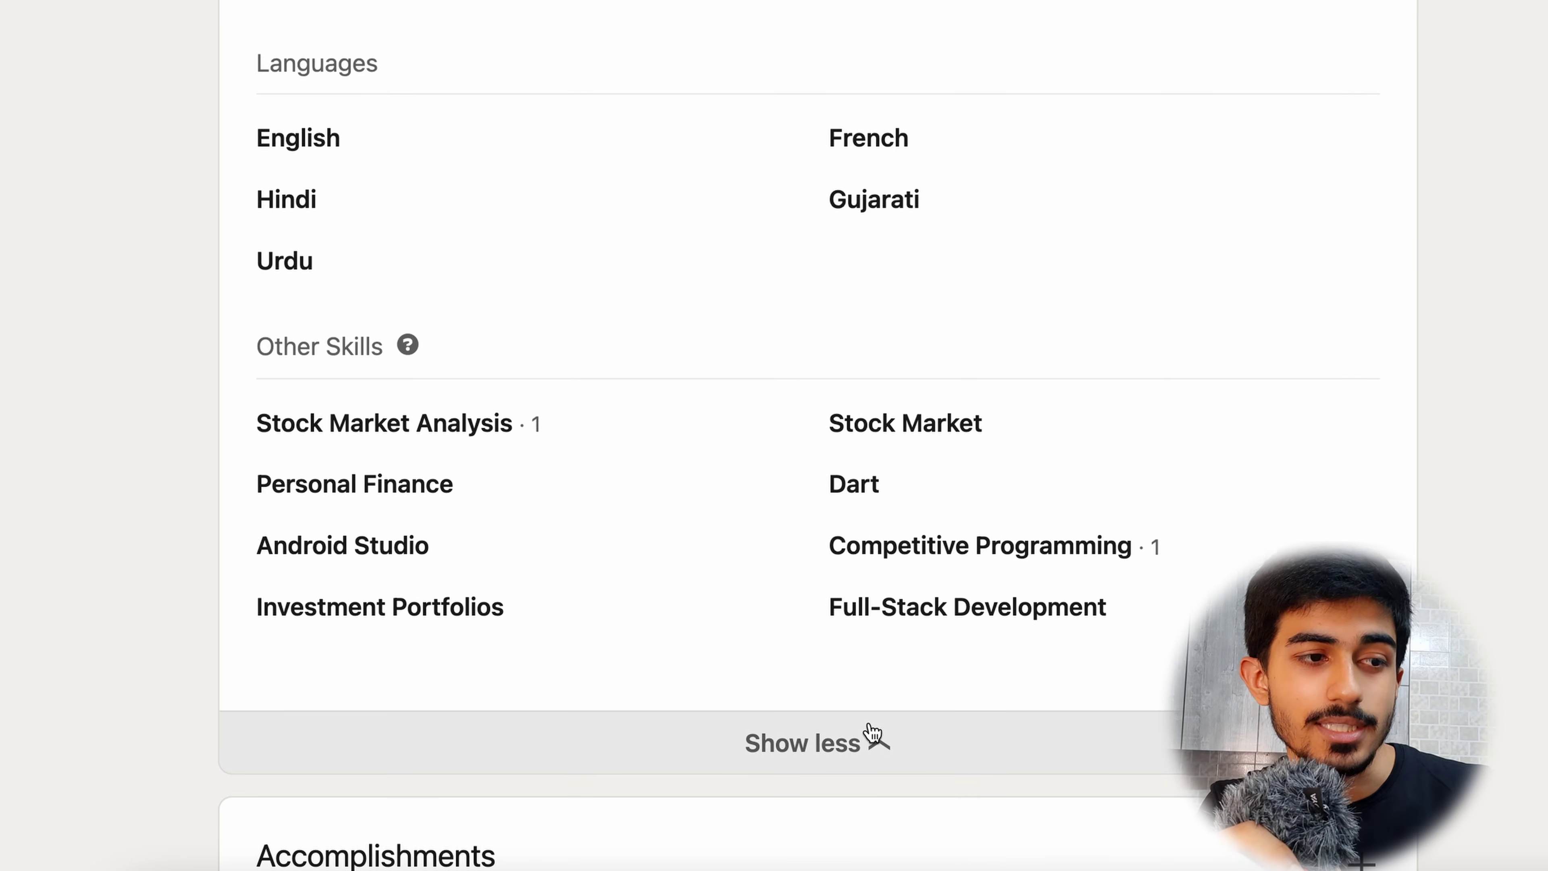
pyautogui.click(873, 732)
# Step: Review the languages, organizations and projects under Accomplishments, and expand Projects to read the GuestInMe and Portfolio Website entries
pyautogui.scroll(-3, 873, 731)
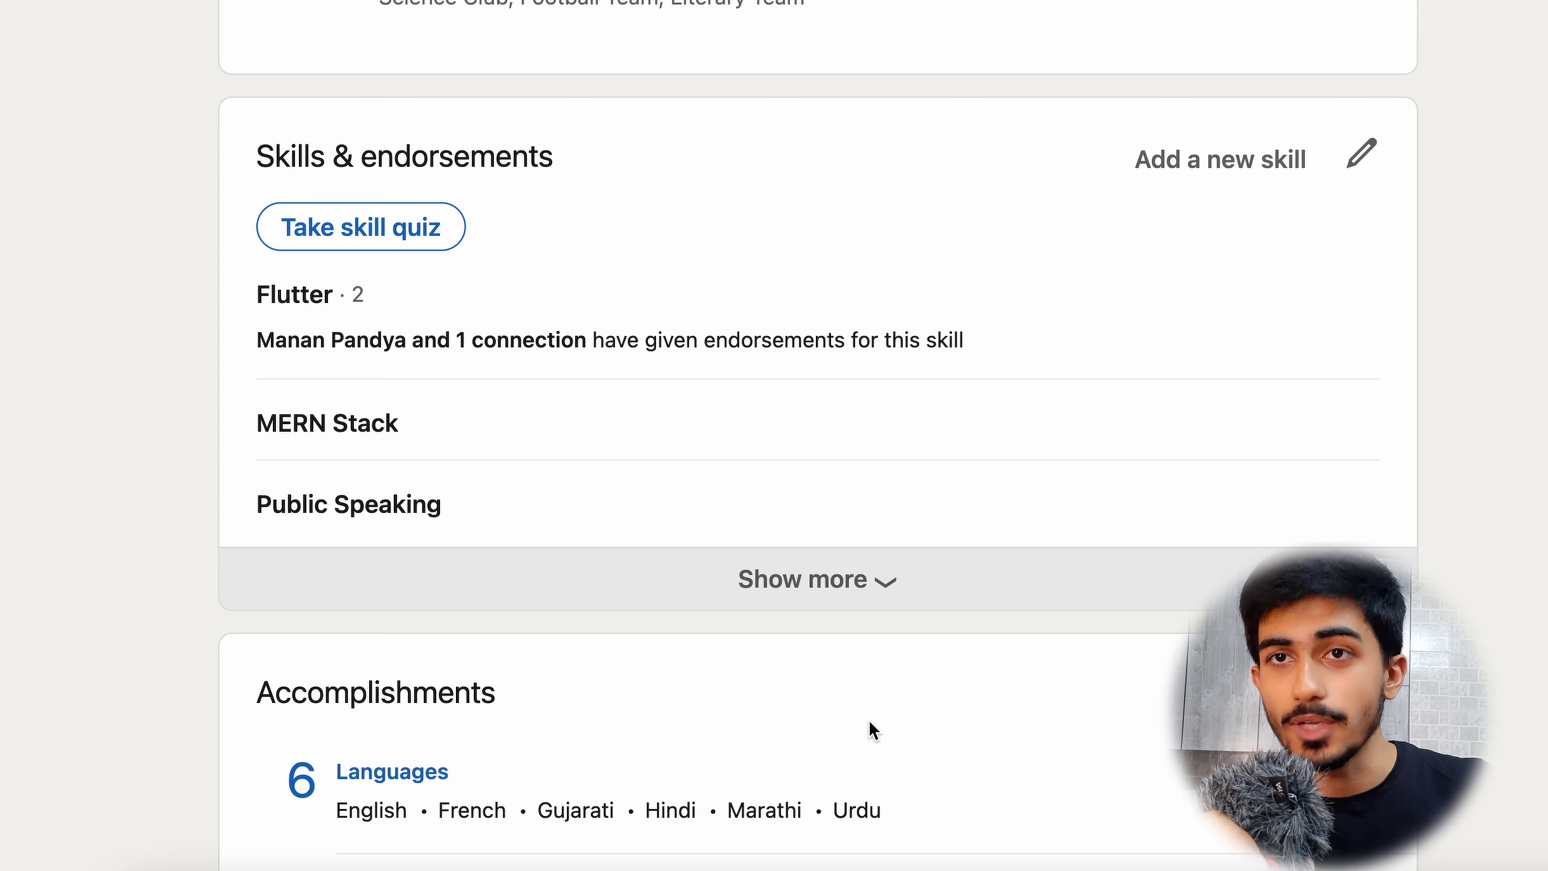
pyautogui.scroll(-5, 869, 723)
pyautogui.scroll(-2, 868, 719)
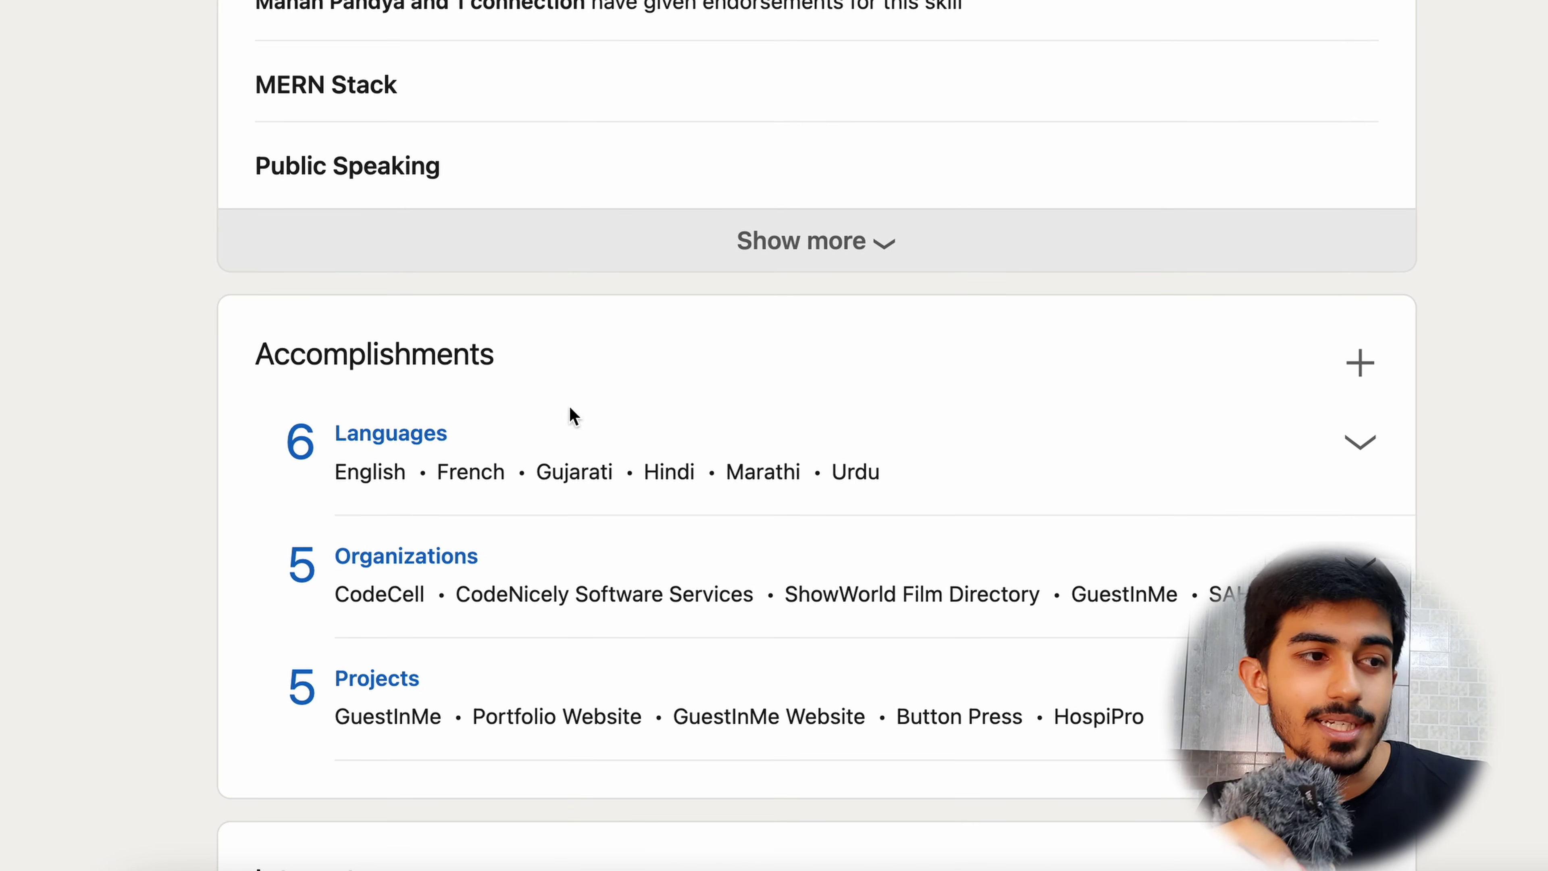
pyautogui.scroll(-2, 600, 527)
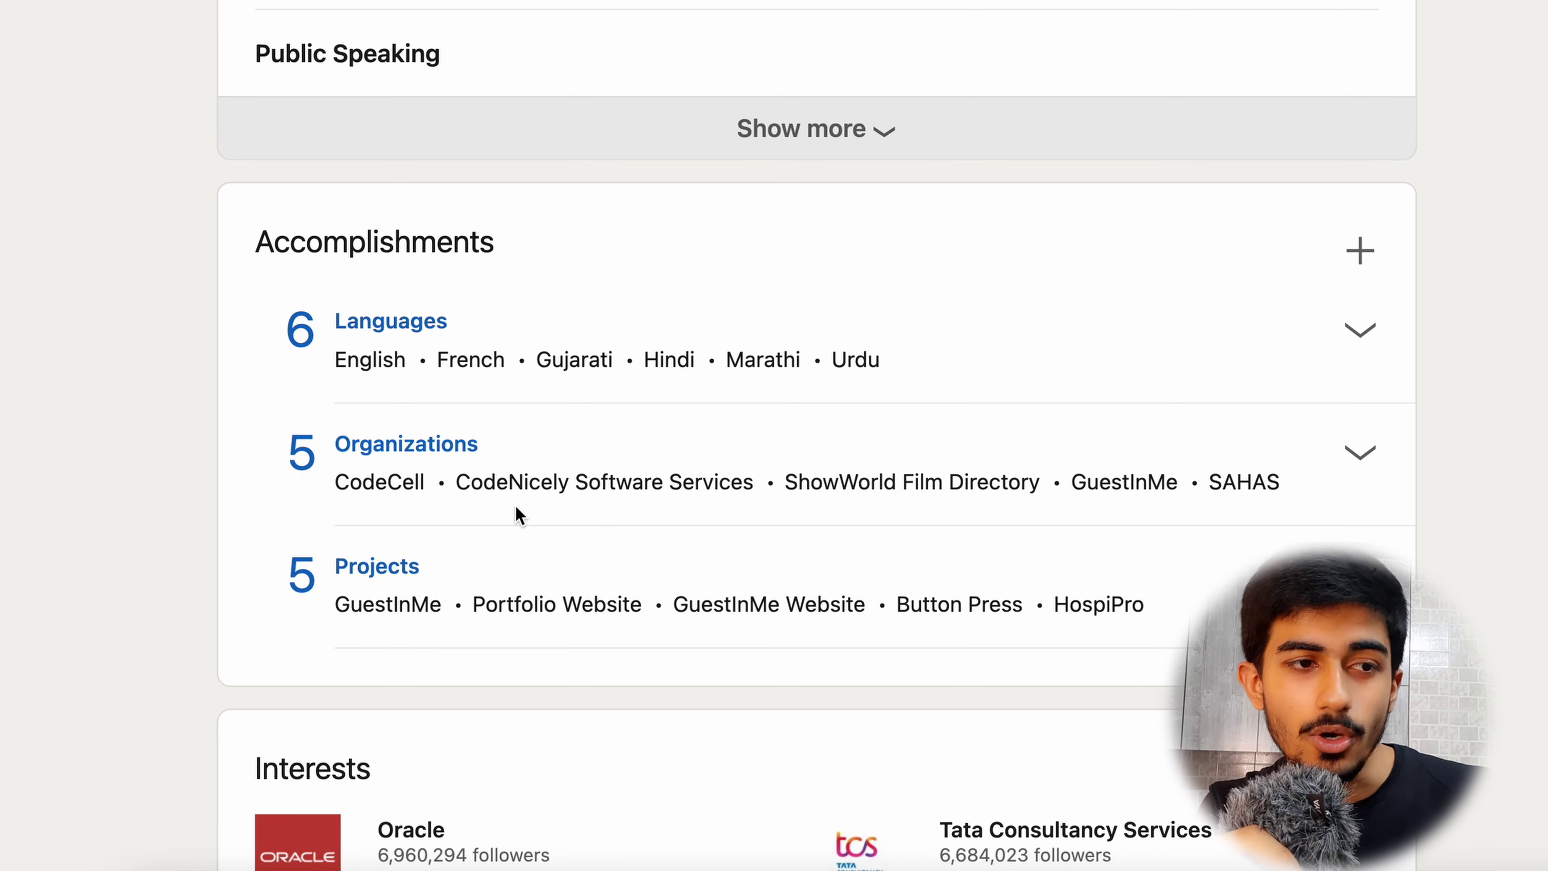
pyautogui.scroll(-2, 516, 512)
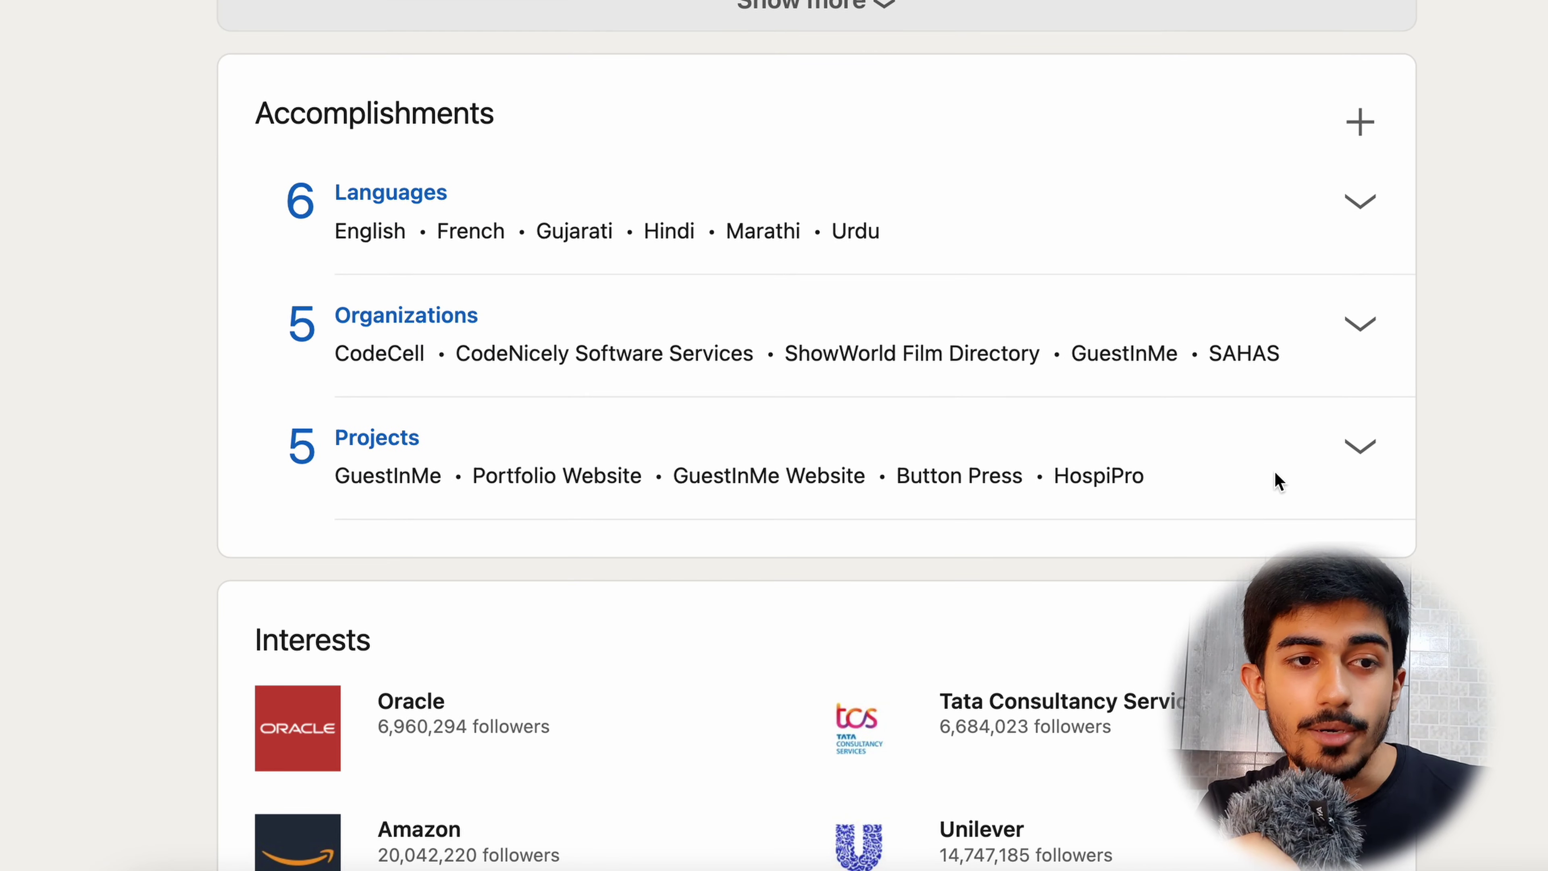
pyautogui.click(1360, 446)
pyautogui.scroll(-6, 1004, 640)
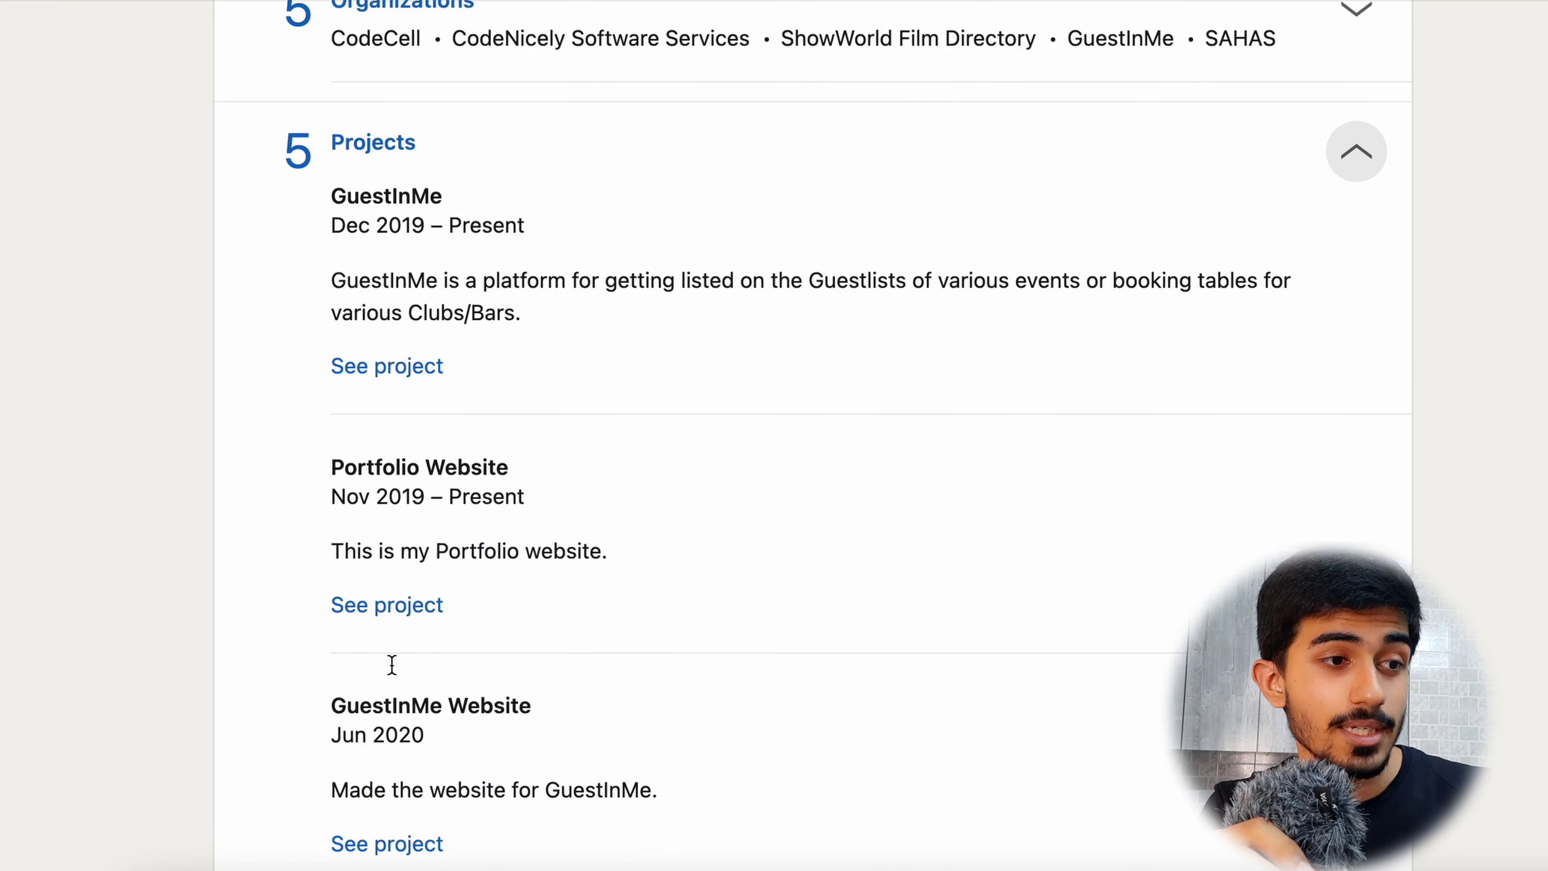
pyautogui.scroll(2, 392, 662)
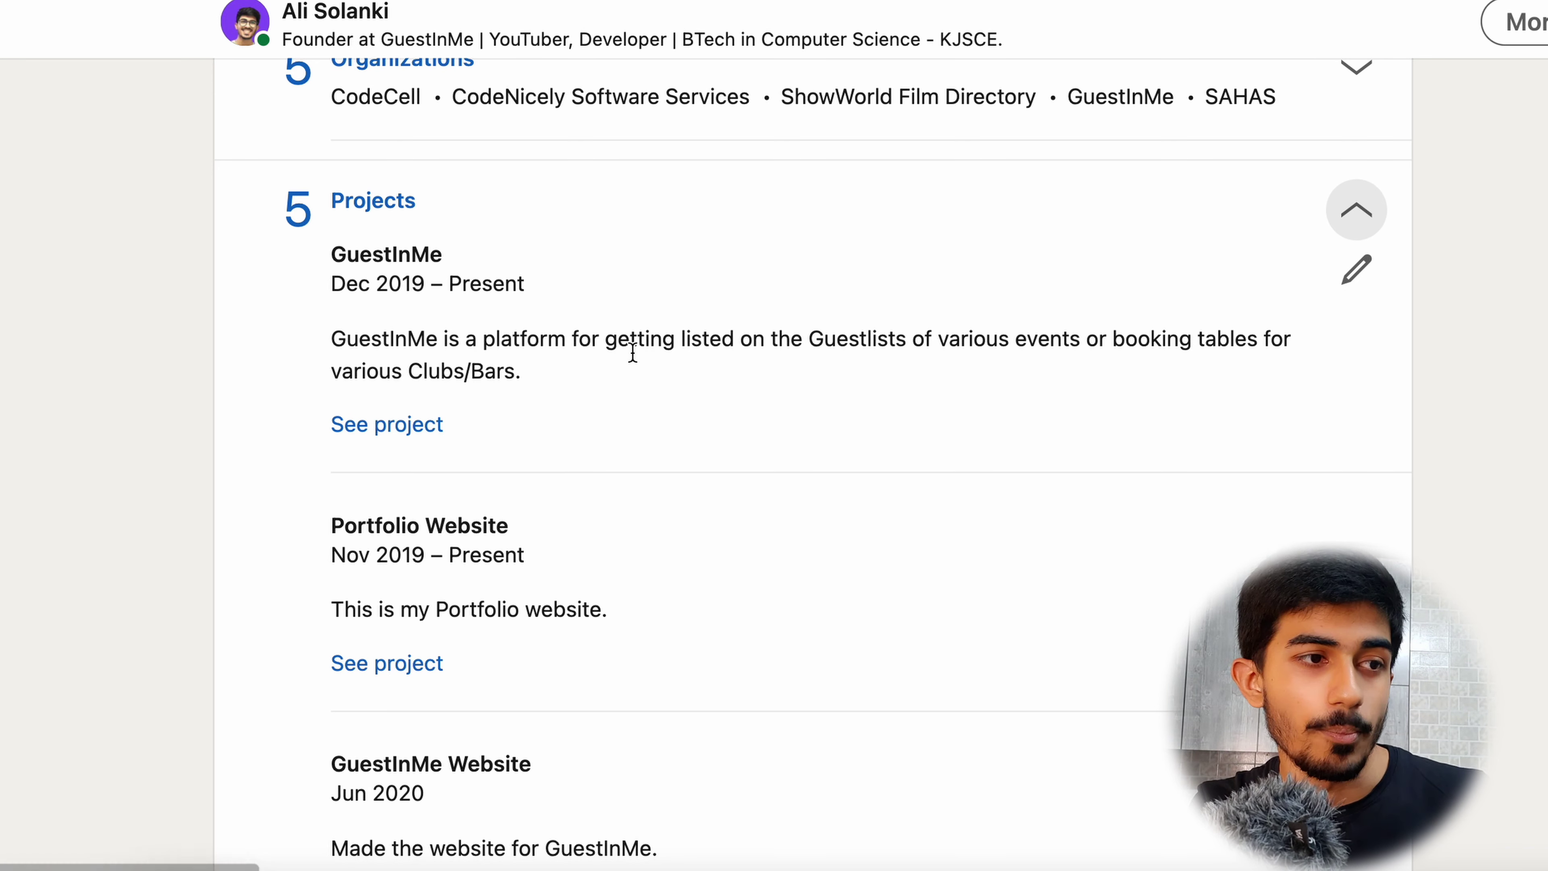
# Step: Leave the profile sections, reduce the page zoom and open the My Network page
pyautogui.scroll(10, 631, 352)
pyautogui.scroll(8, 631, 360)
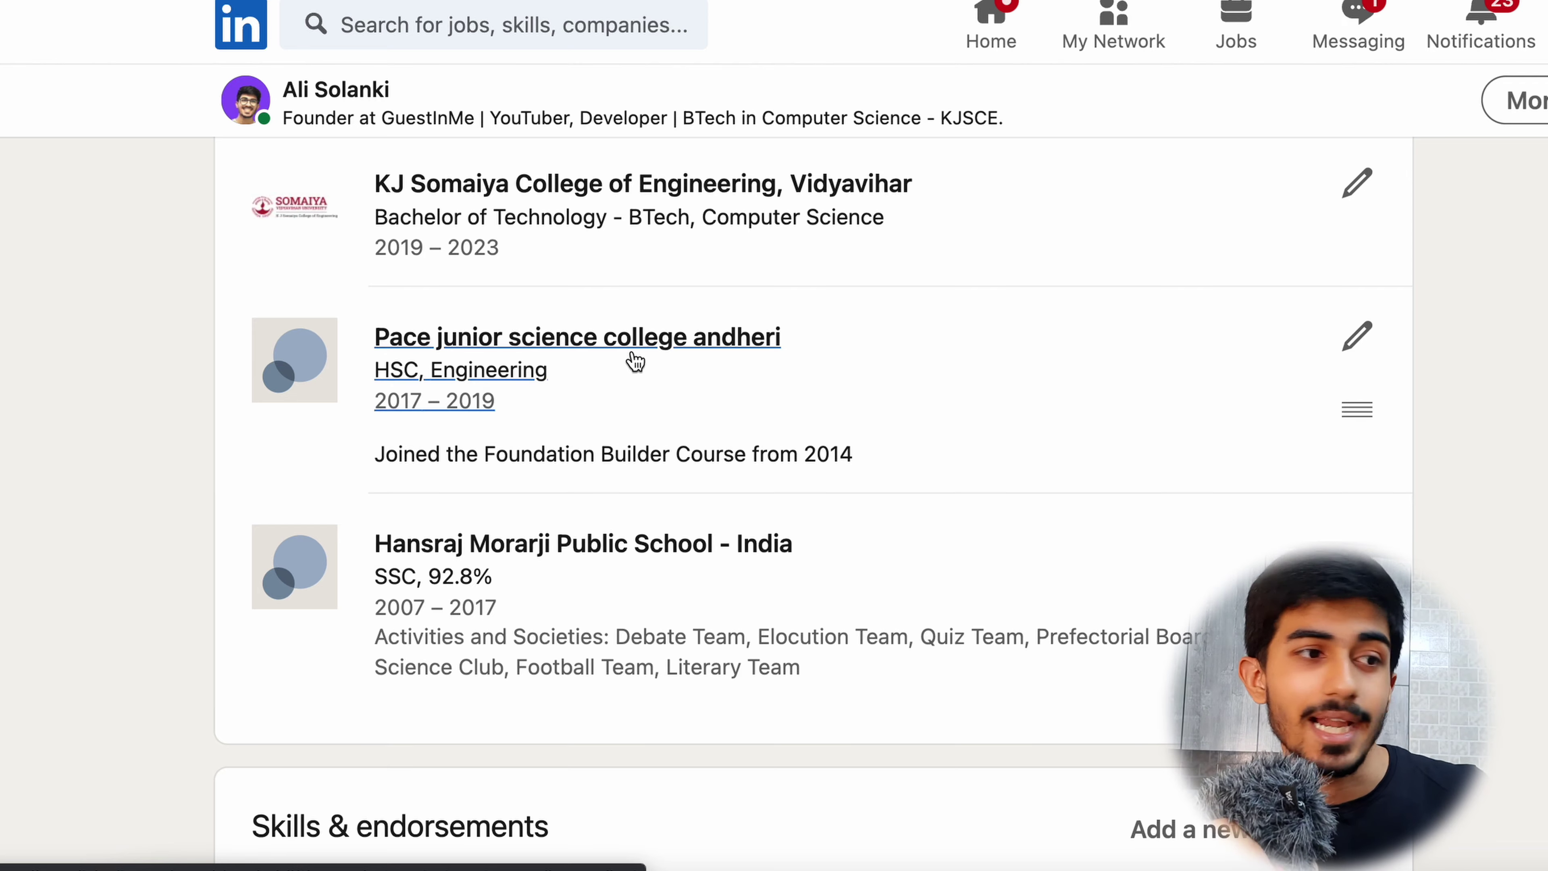
pyautogui.scroll(15, 635, 361)
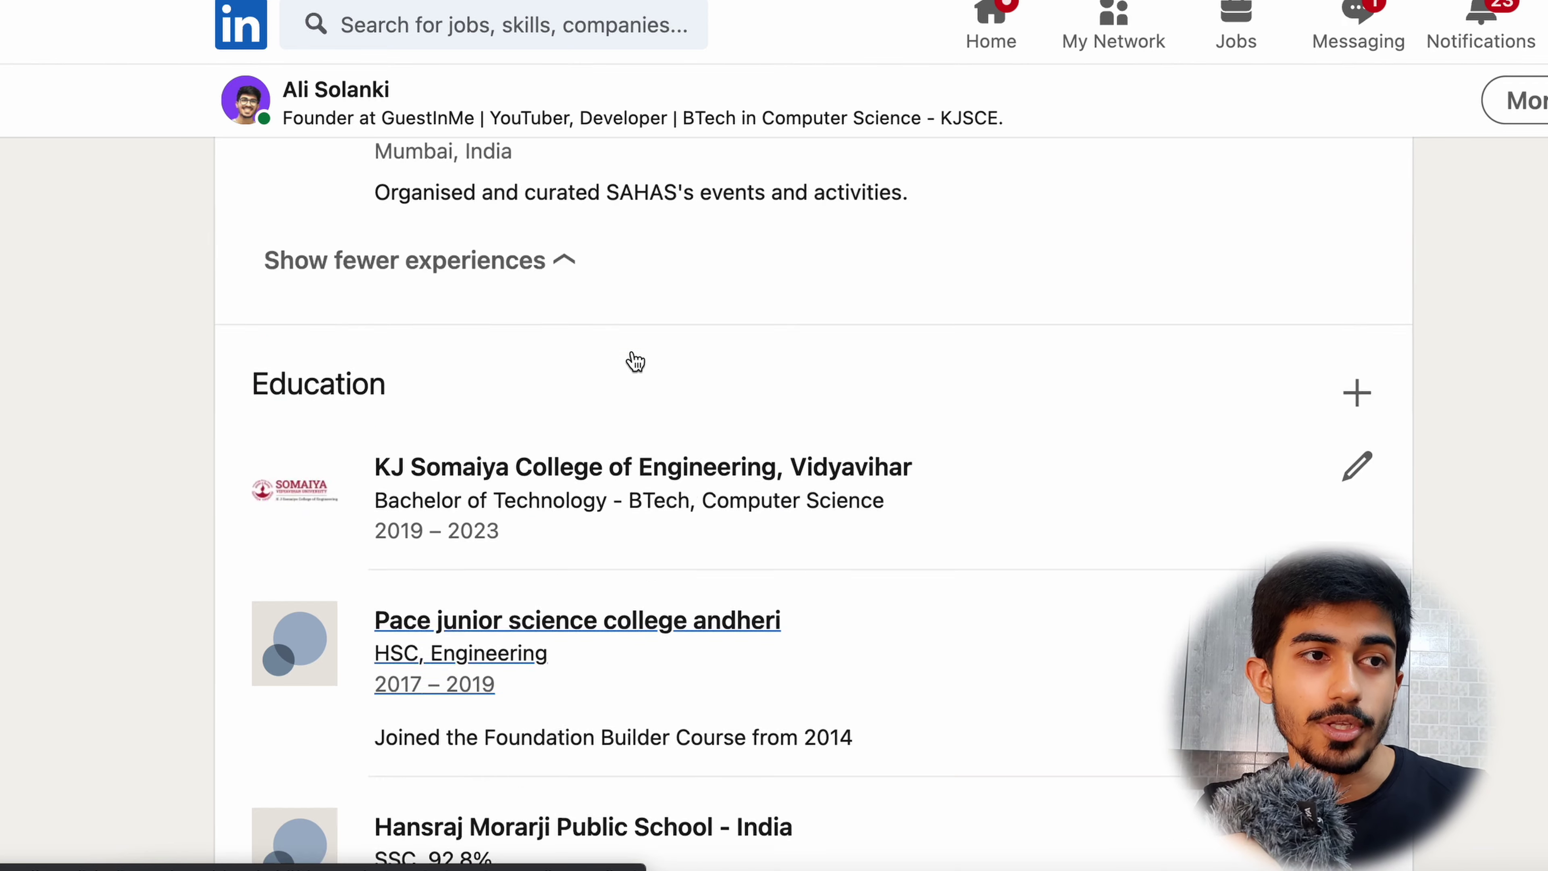
pyautogui.press('super+minus')
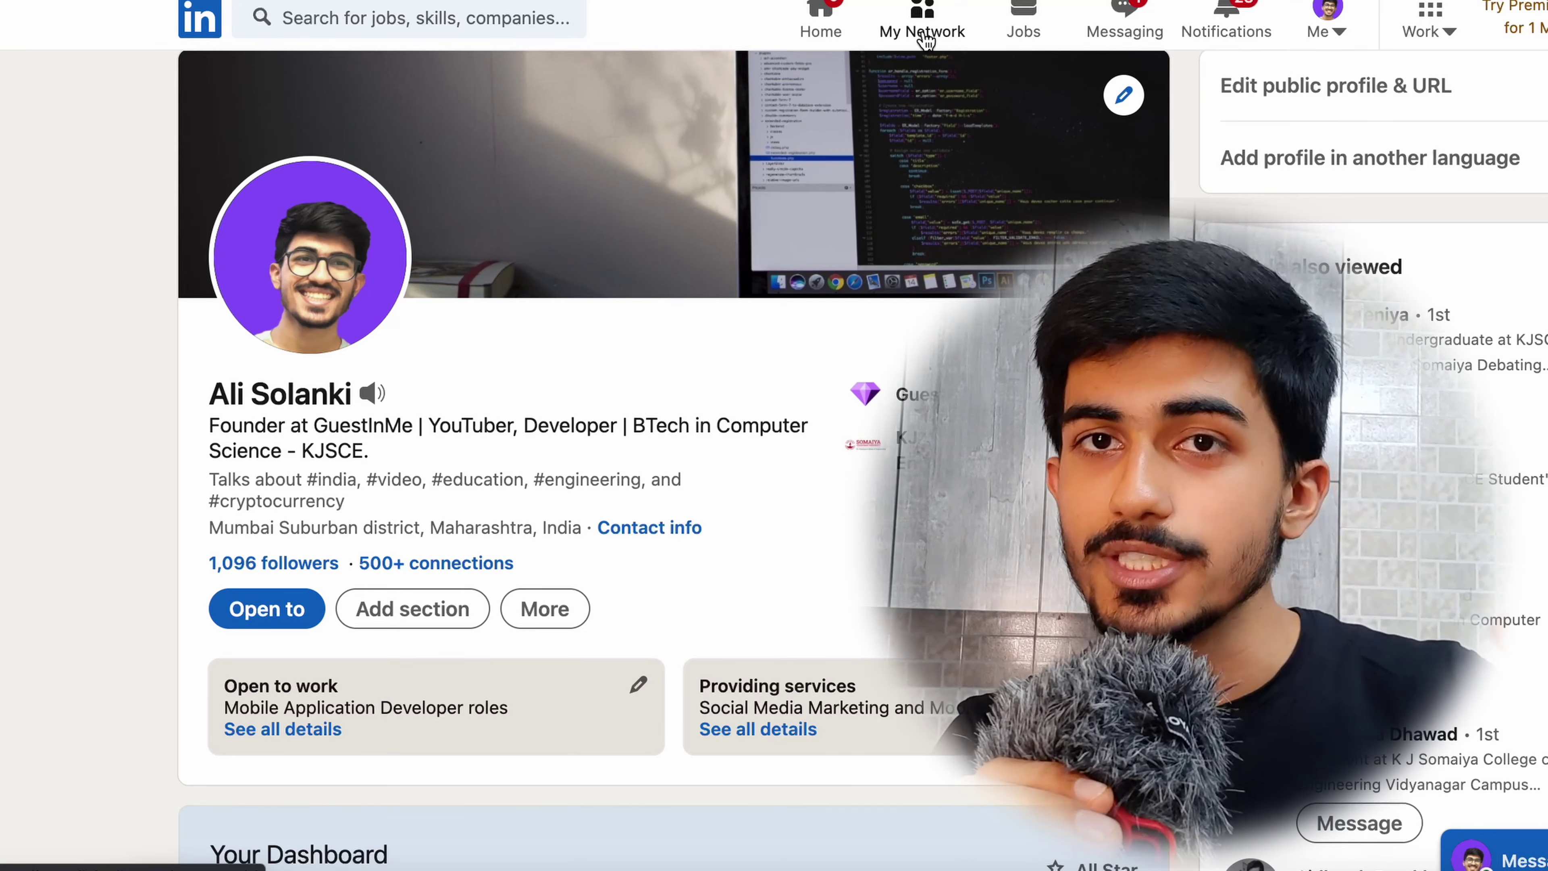
pyautogui.click(925, 34)
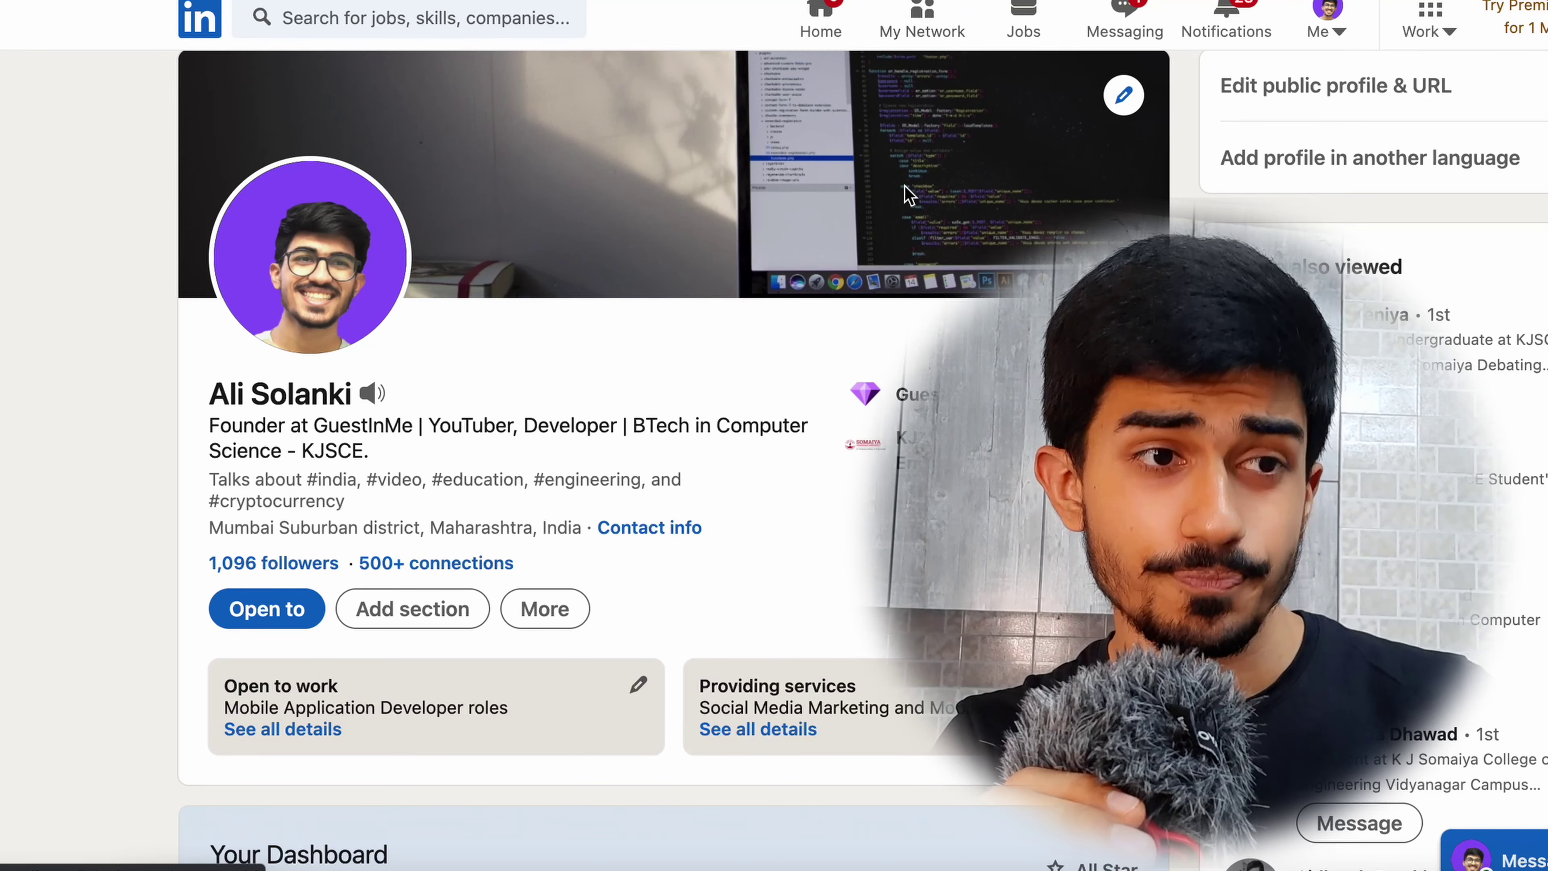
pyautogui.scroll(-1, 939, 97)
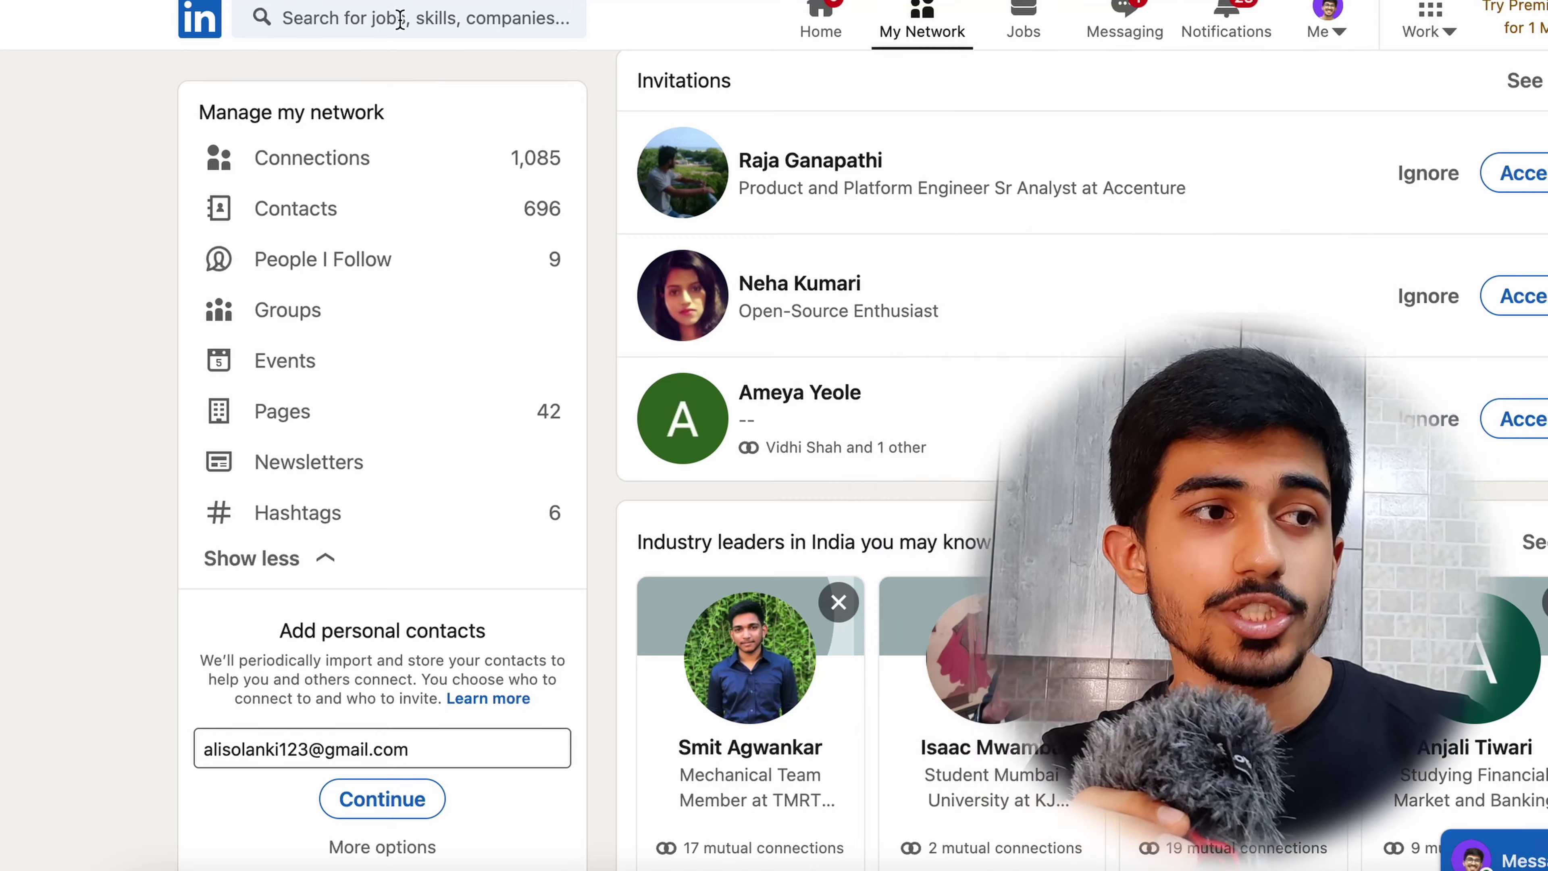
# Step: Search LinkedIn for "kjsce" and look through the people and companies in the results
pyautogui.click(399, 19)
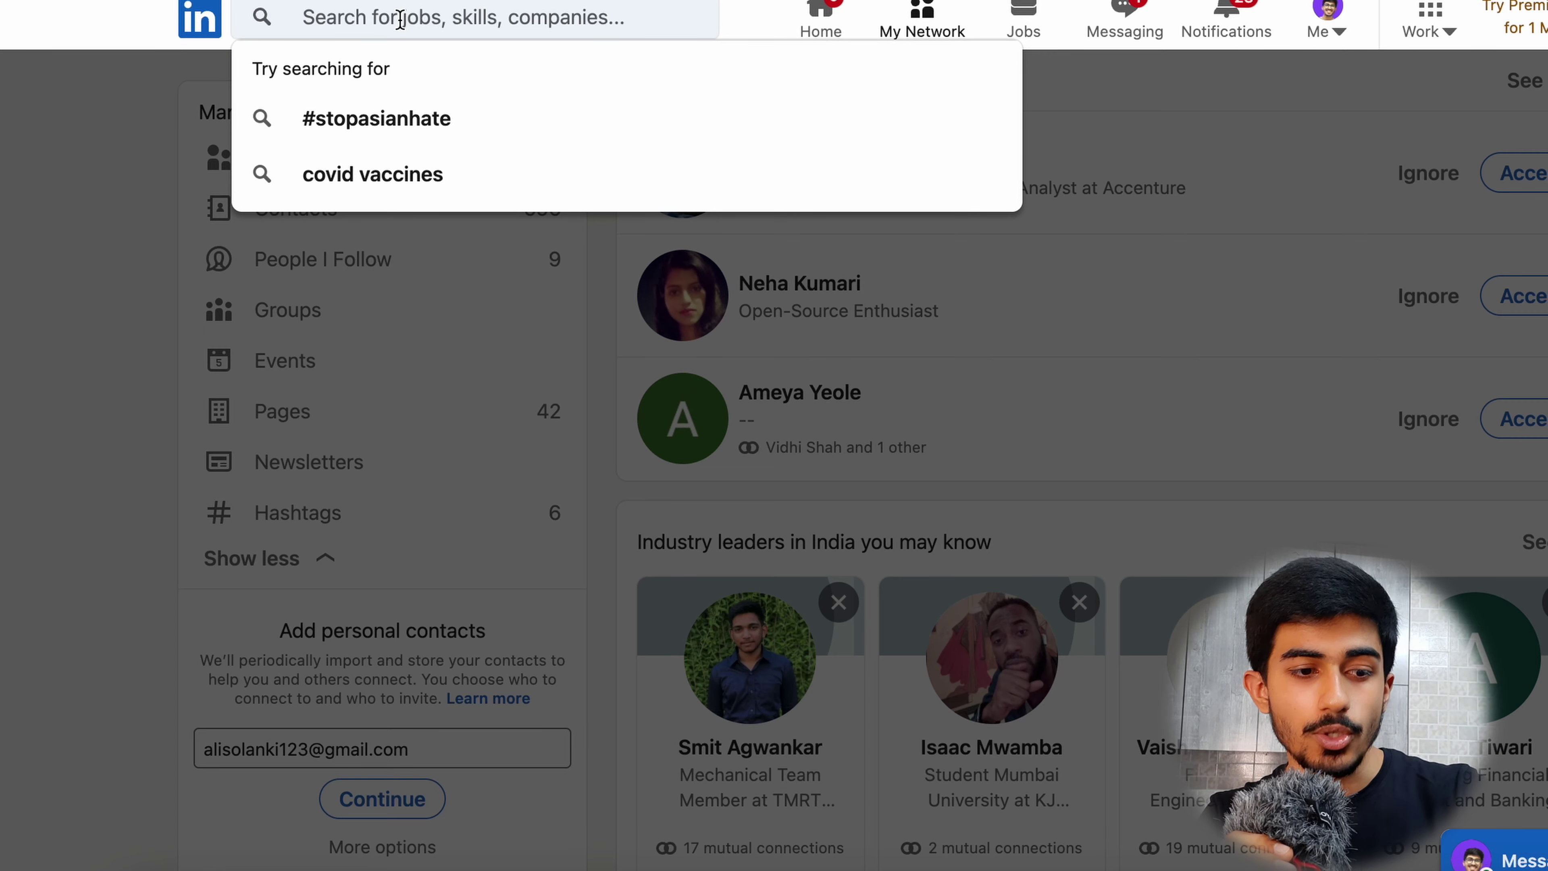
pyautogui.write('kjsce')
pyautogui.press('Return')
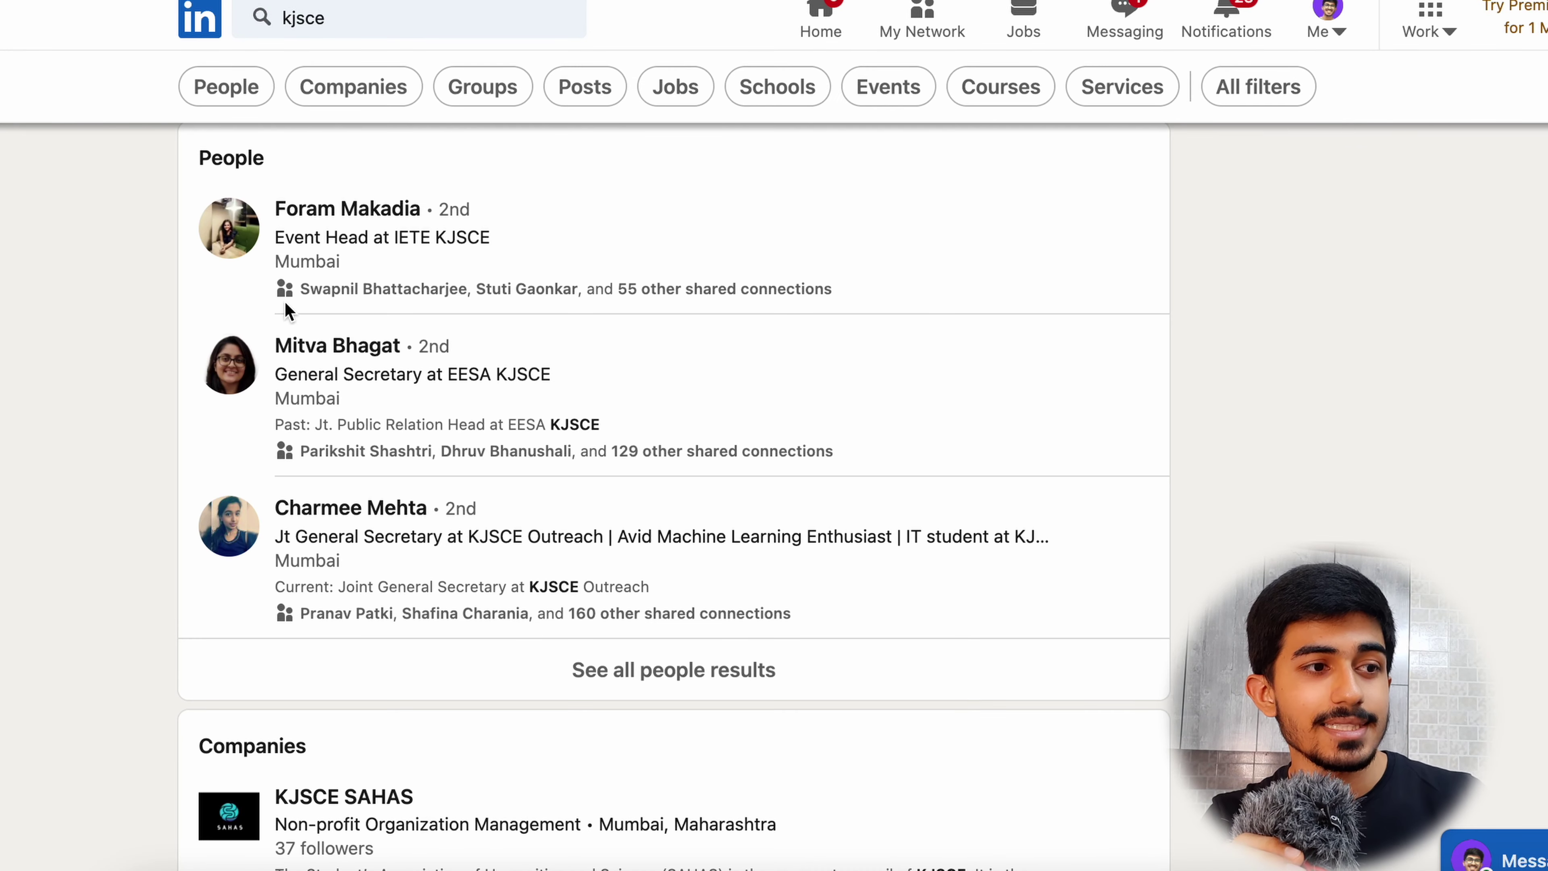
pyautogui.scroll(-2, 287, 310)
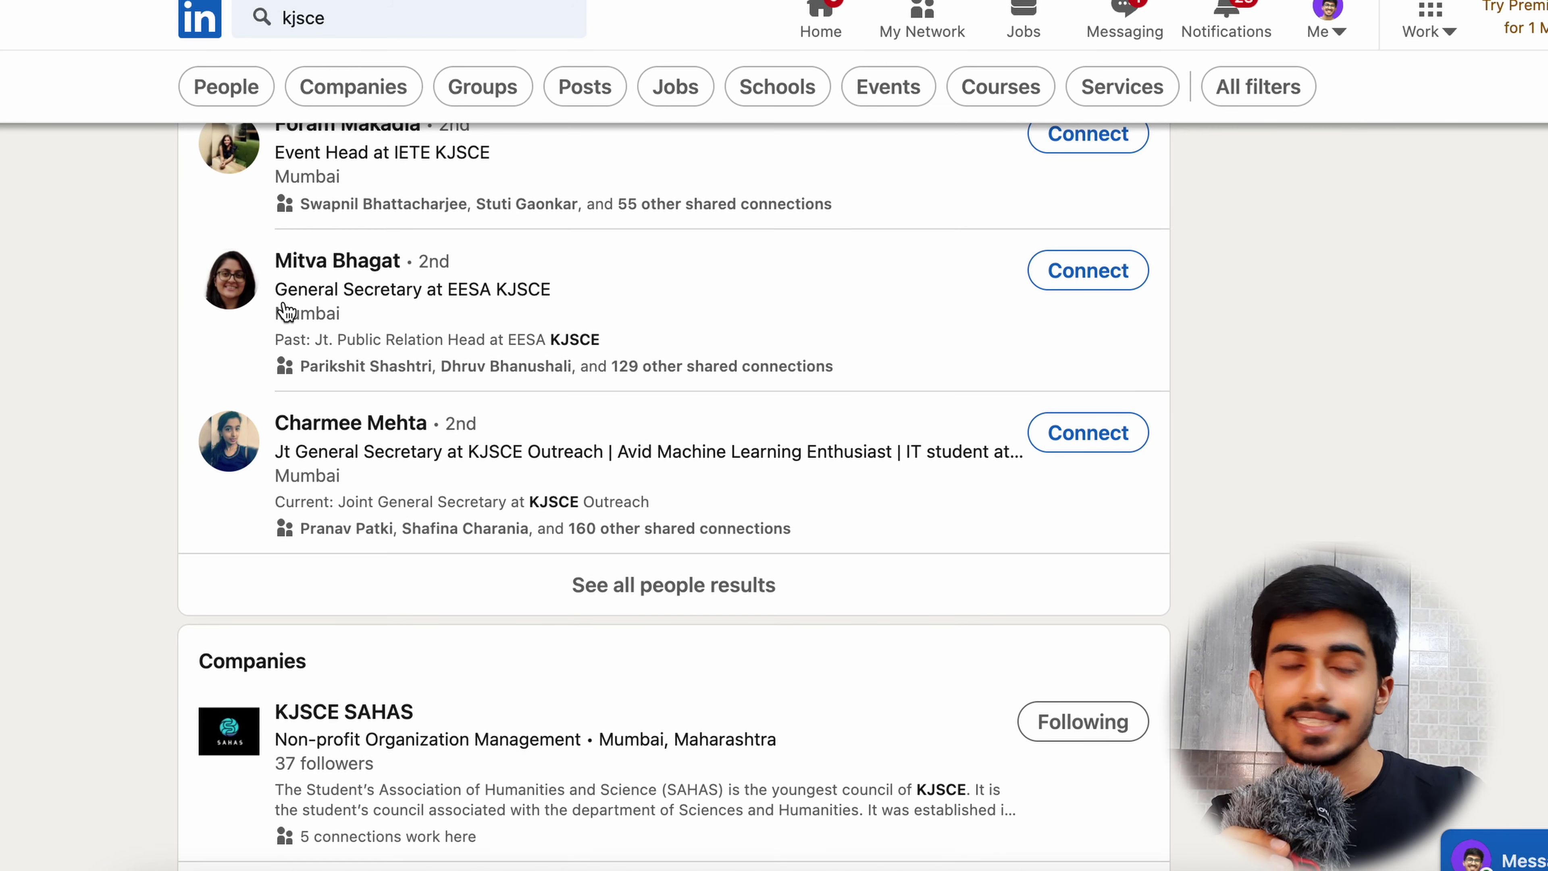
# Step: Compare the roles and shared connections of the people found for the college, along with the related company result
pyautogui.scroll(2, 285, 311)
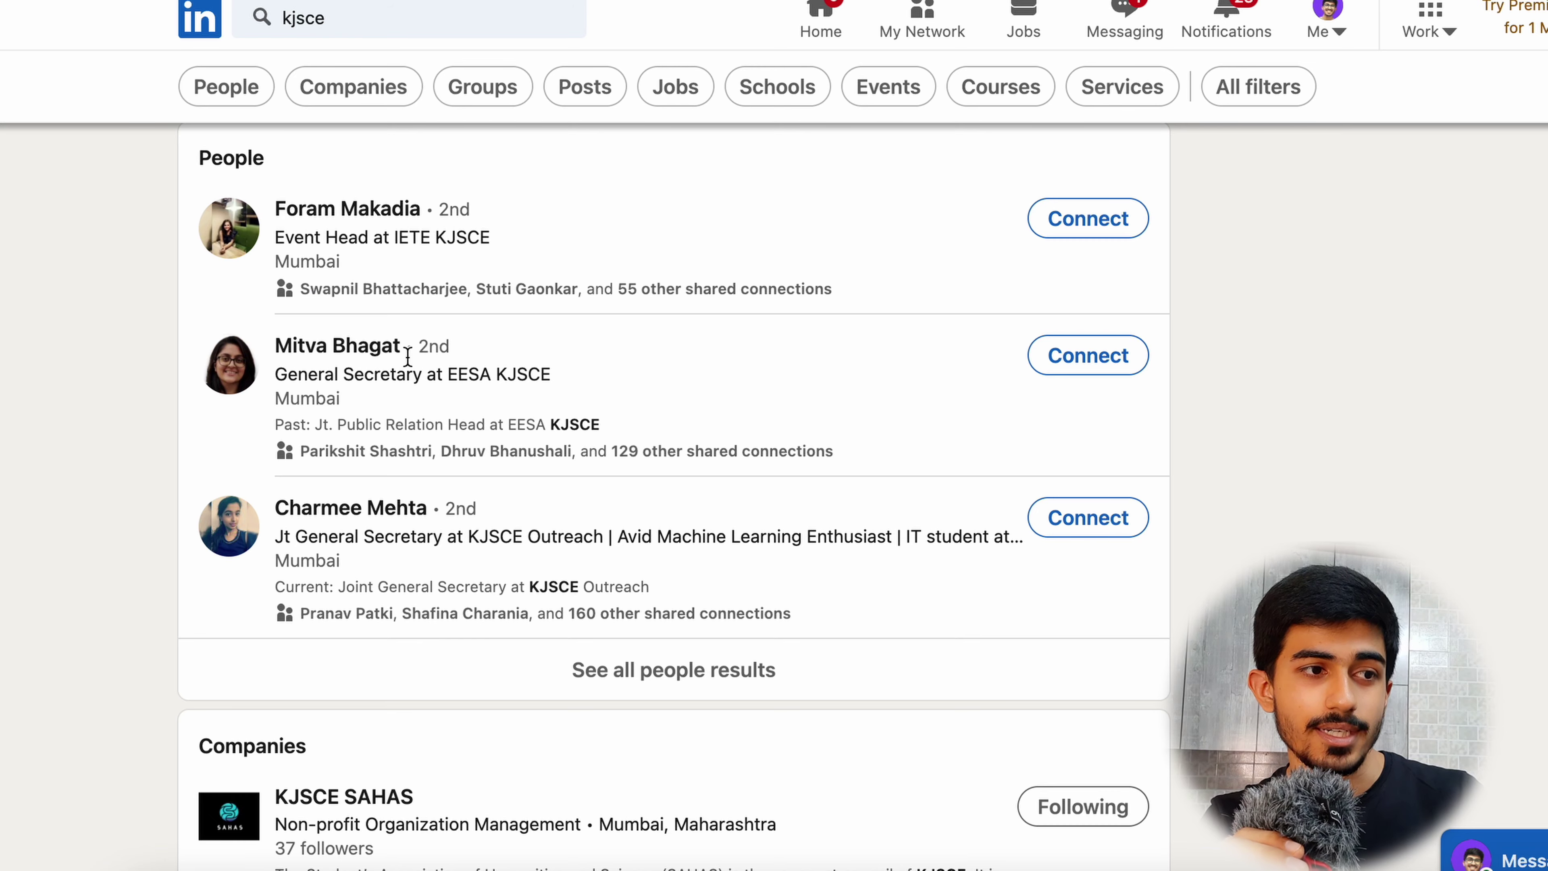
pyautogui.scroll(-1, 399, 424)
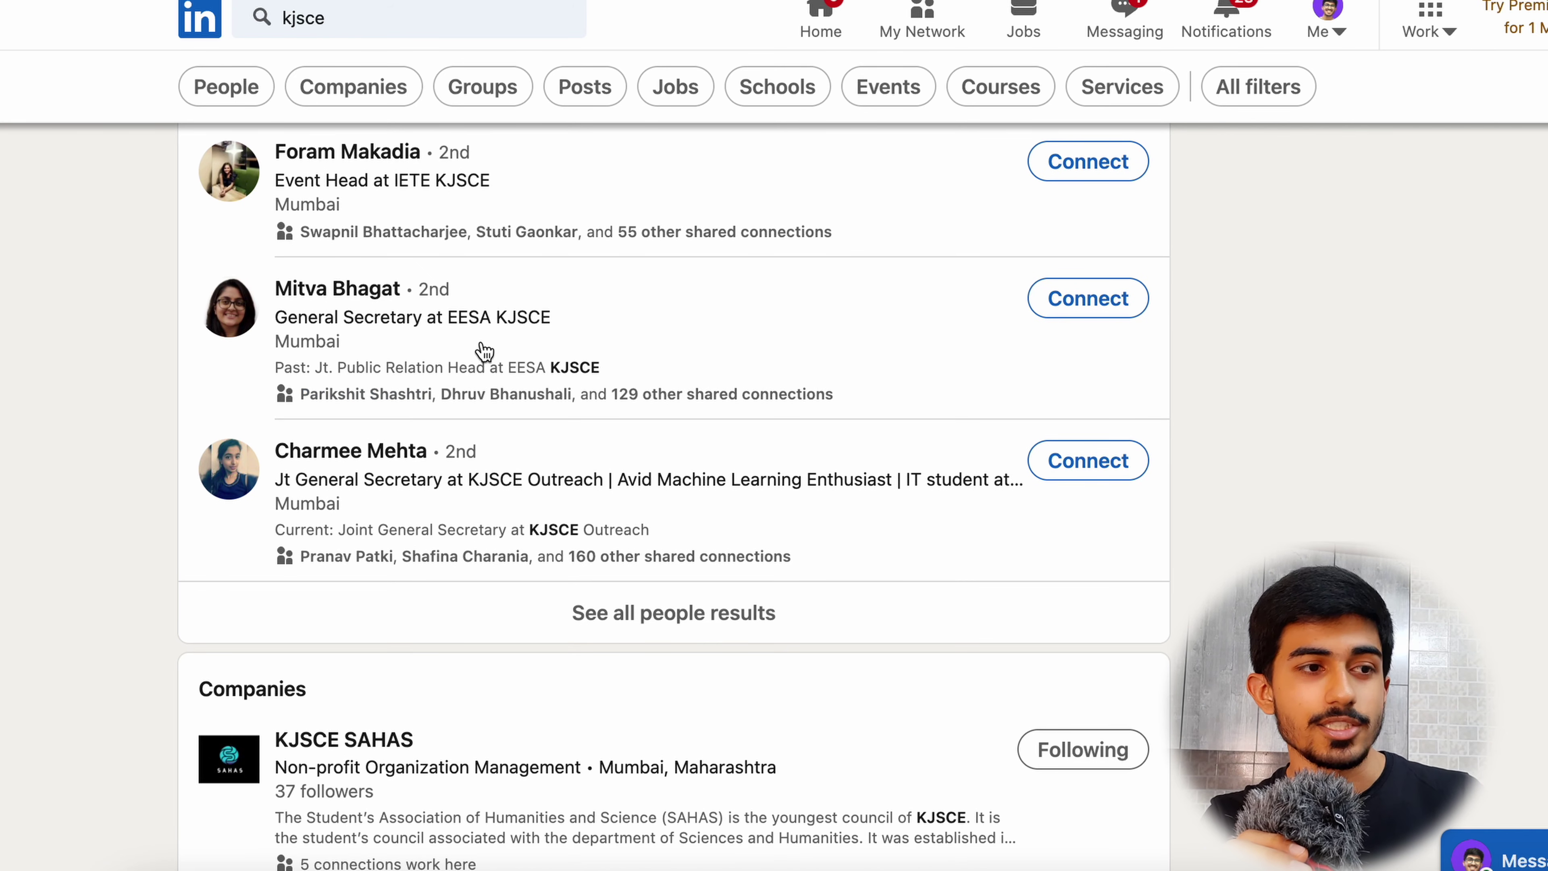
pyautogui.scroll(-3, 485, 360)
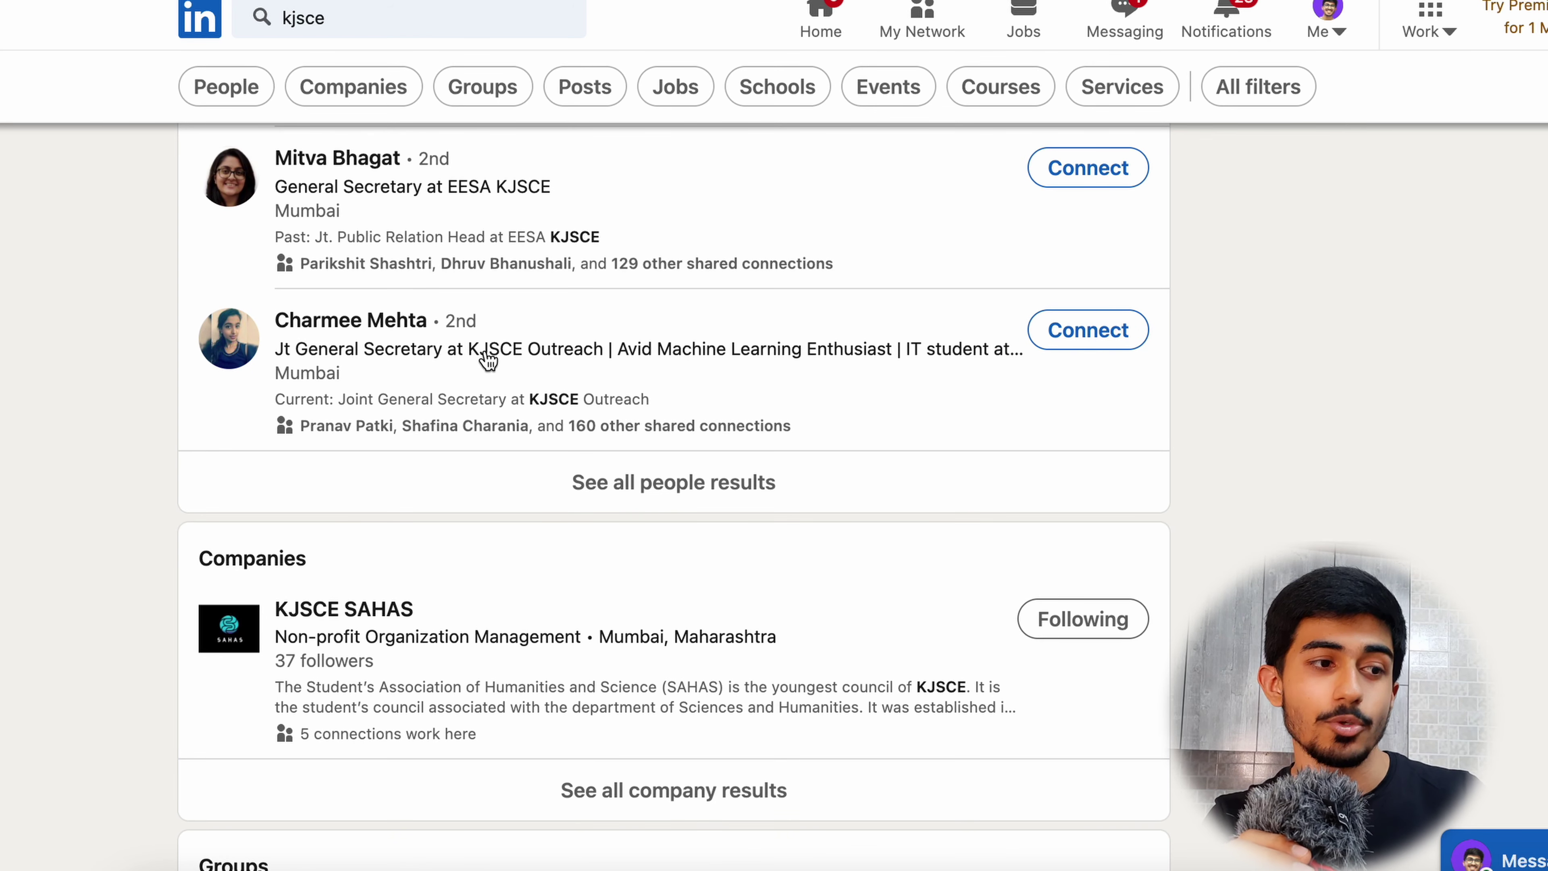
pyautogui.scroll(2, 487, 360)
pyautogui.scroll(3, 486, 349)
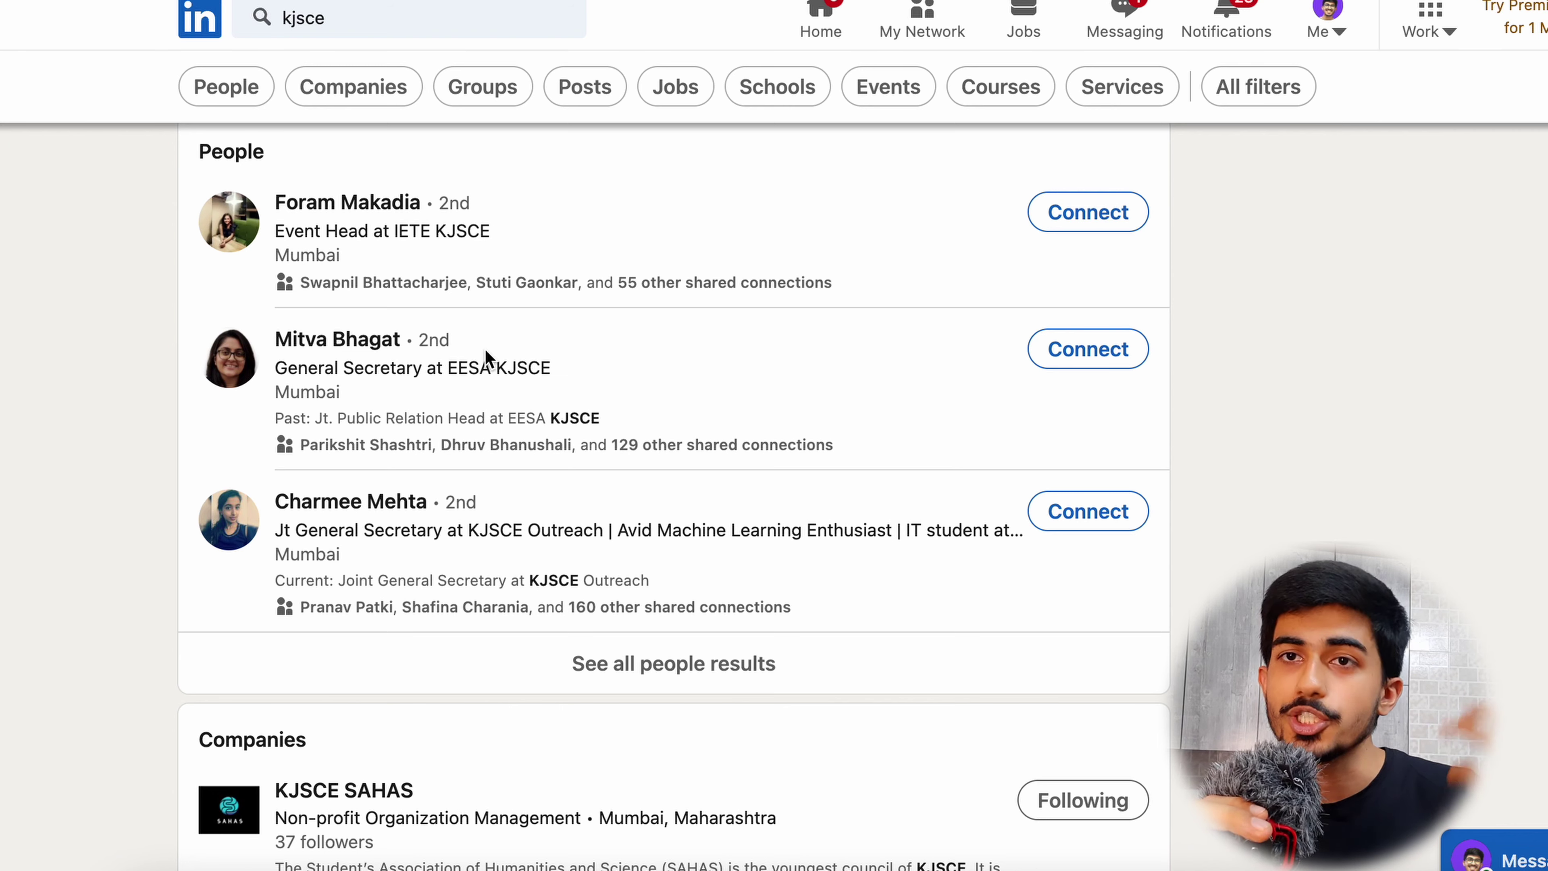
pyautogui.scroll(1, 478, 216)
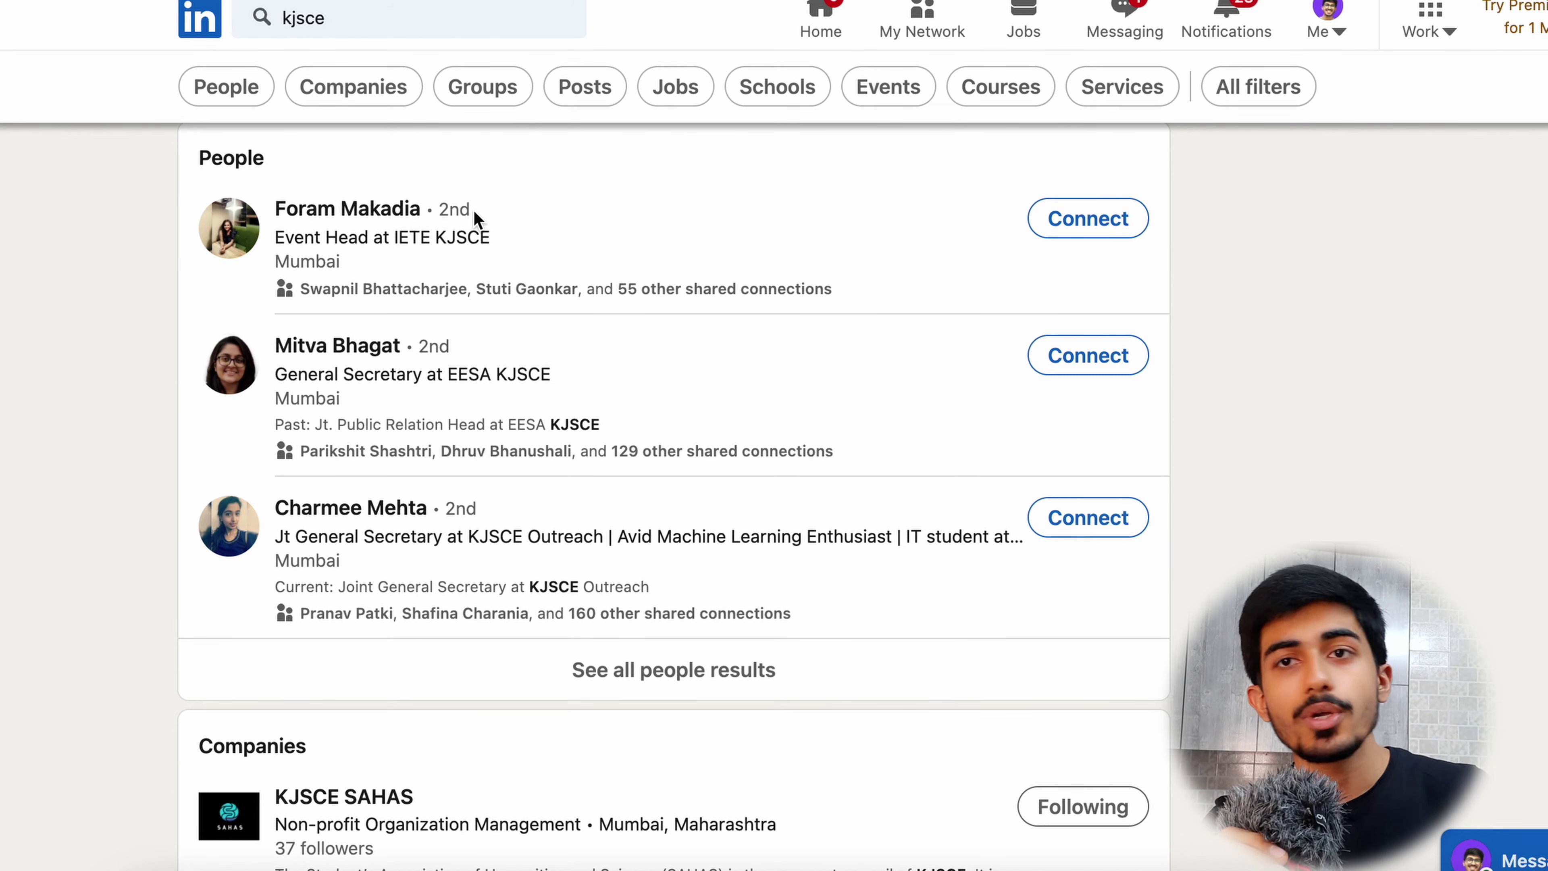
# Step: Search LinkedIn for "blockchain" to find people and companies in that field
pyautogui.click(409, 23)
pyautogui.write('bl')
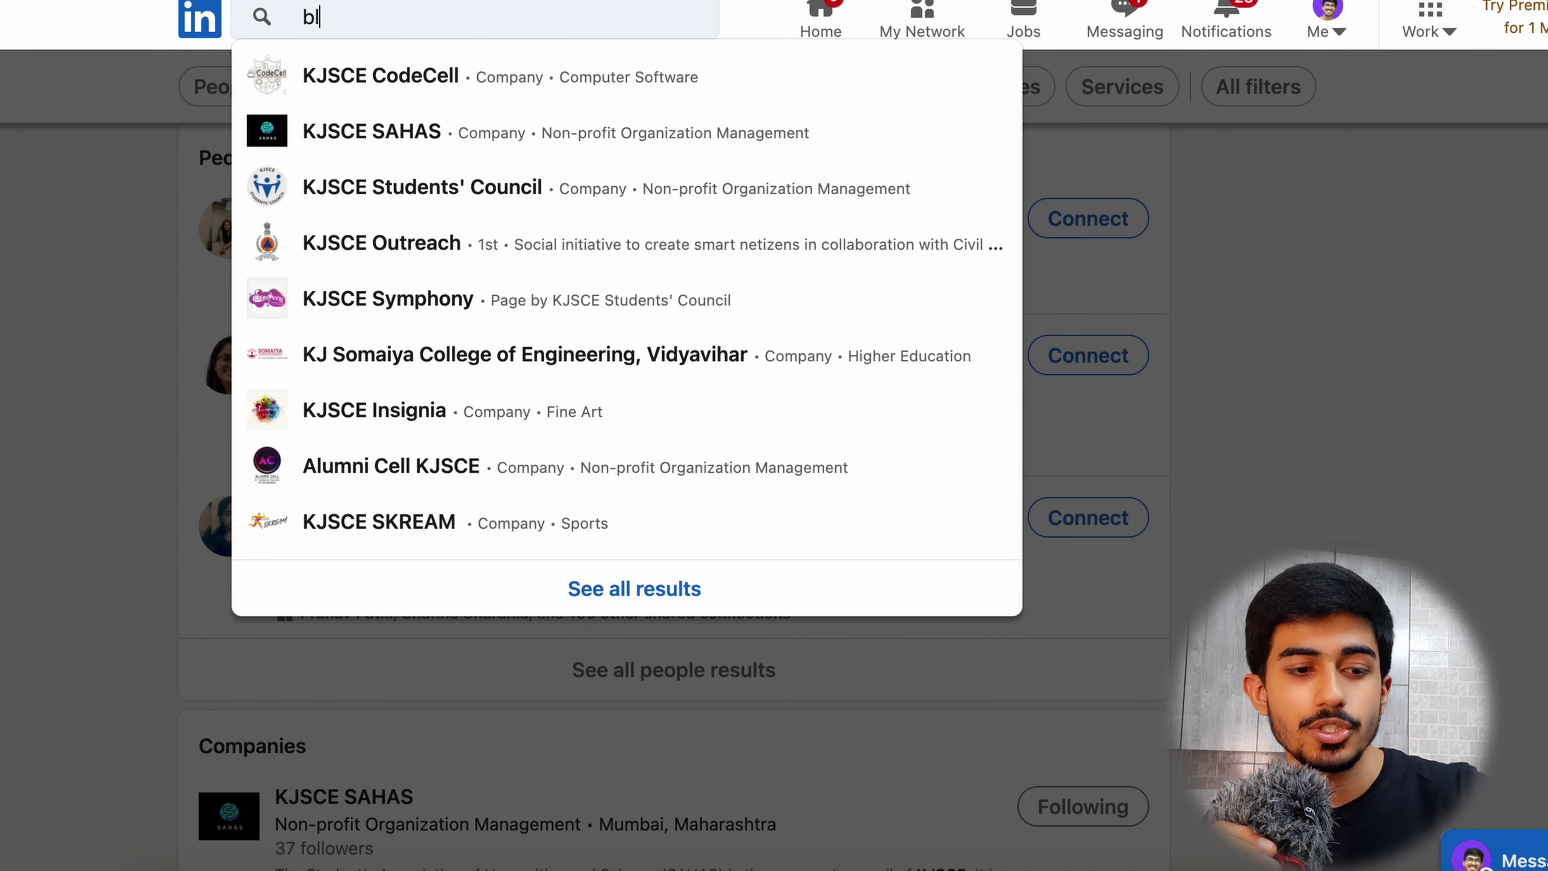
pyautogui.write('ockchain')
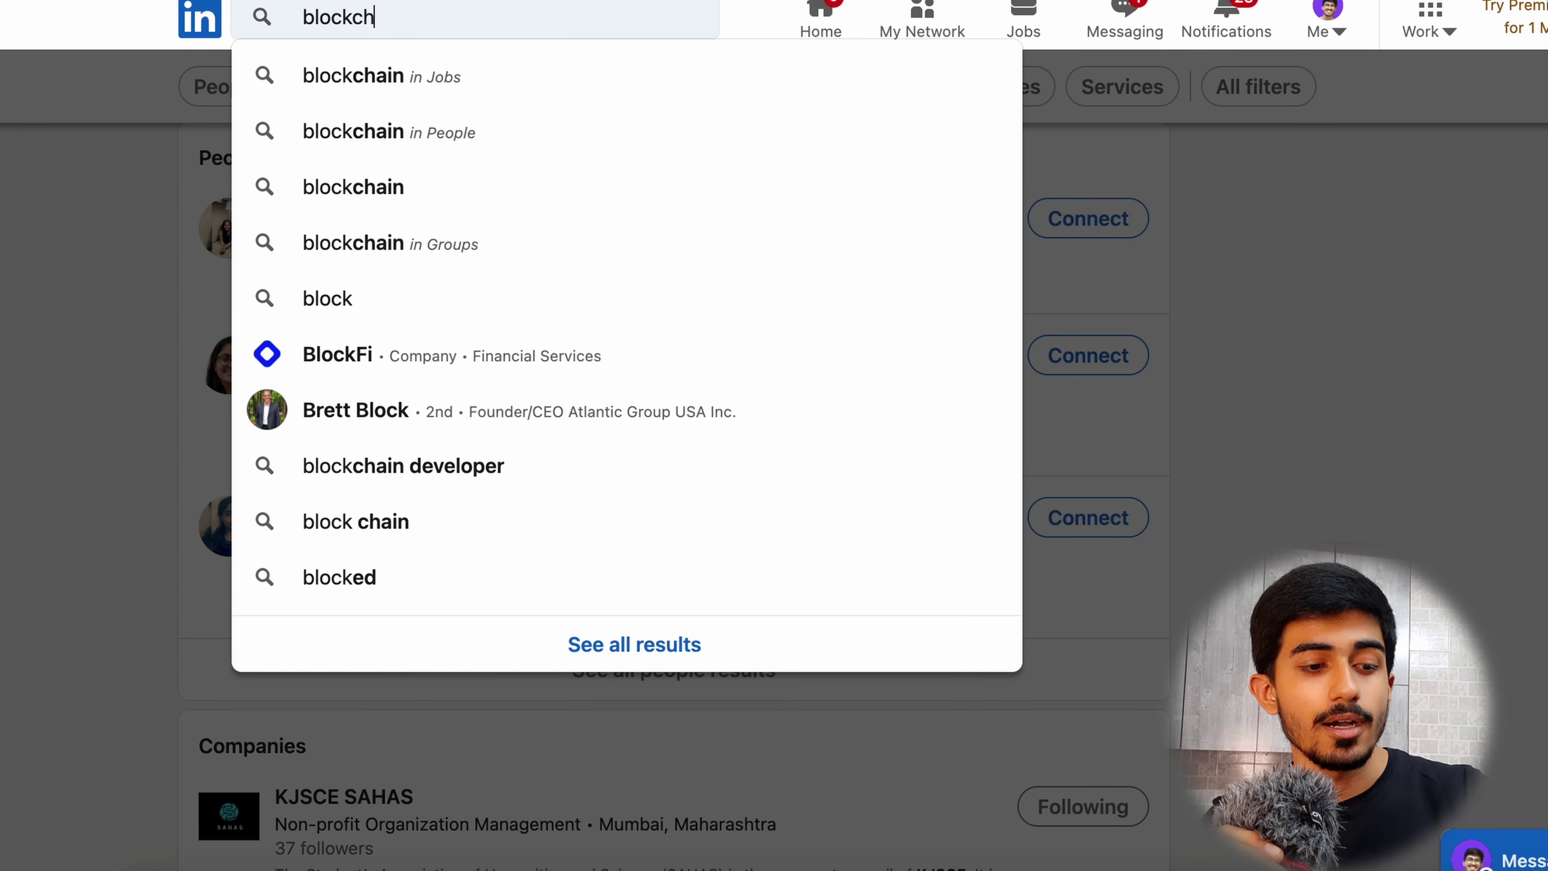
pyautogui.press('Escape')
pyautogui.press('Return')
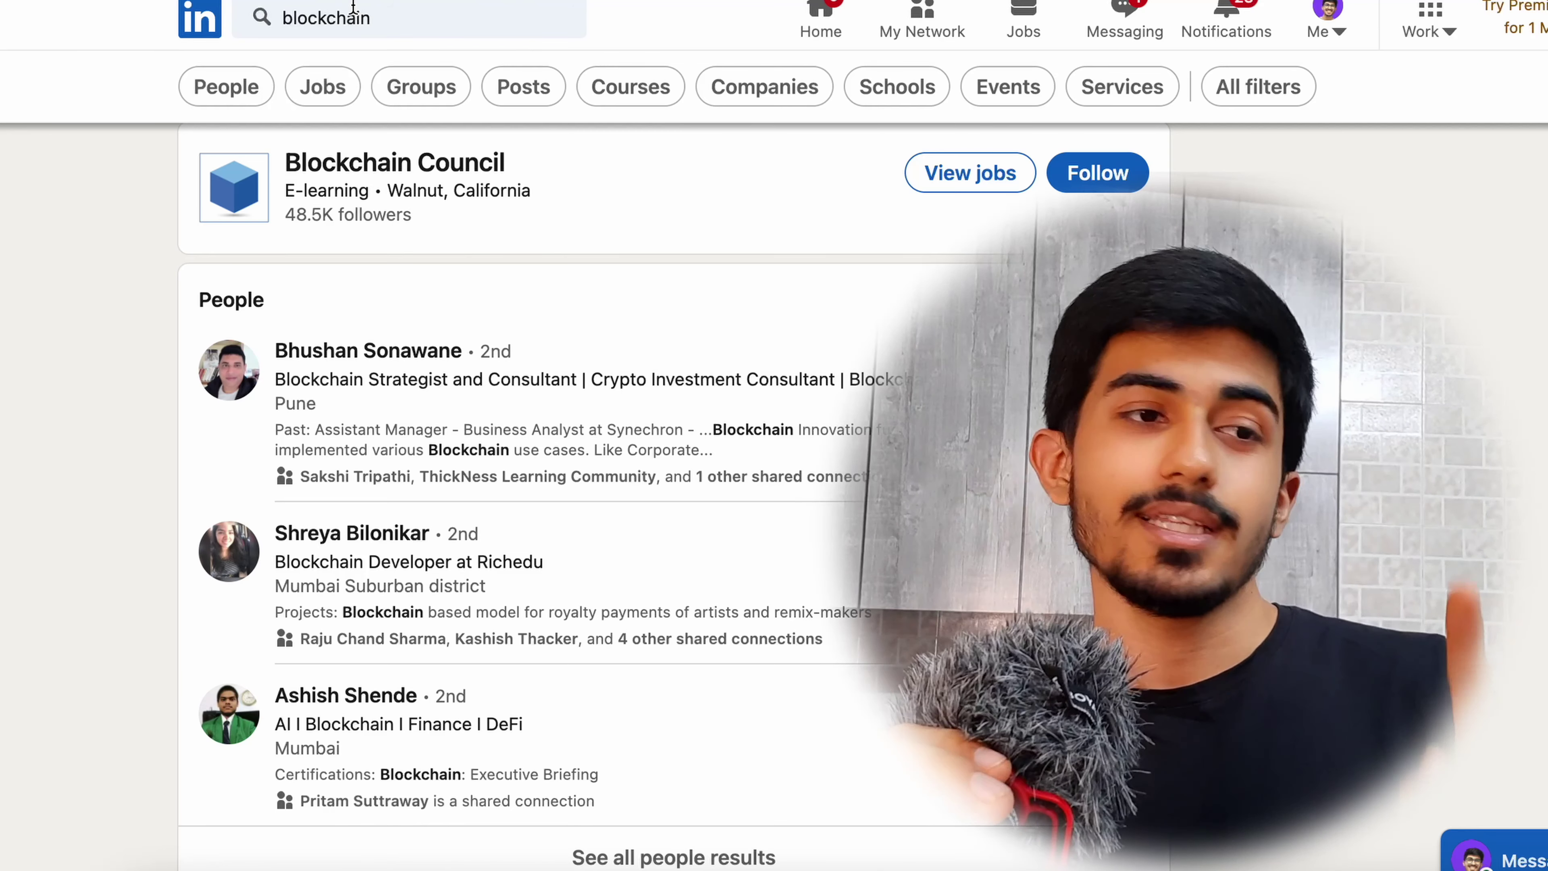
# Step: Look through the suggested industry leaders in India on the My Network page, and return to your own profile
pyautogui.click(905, 38)
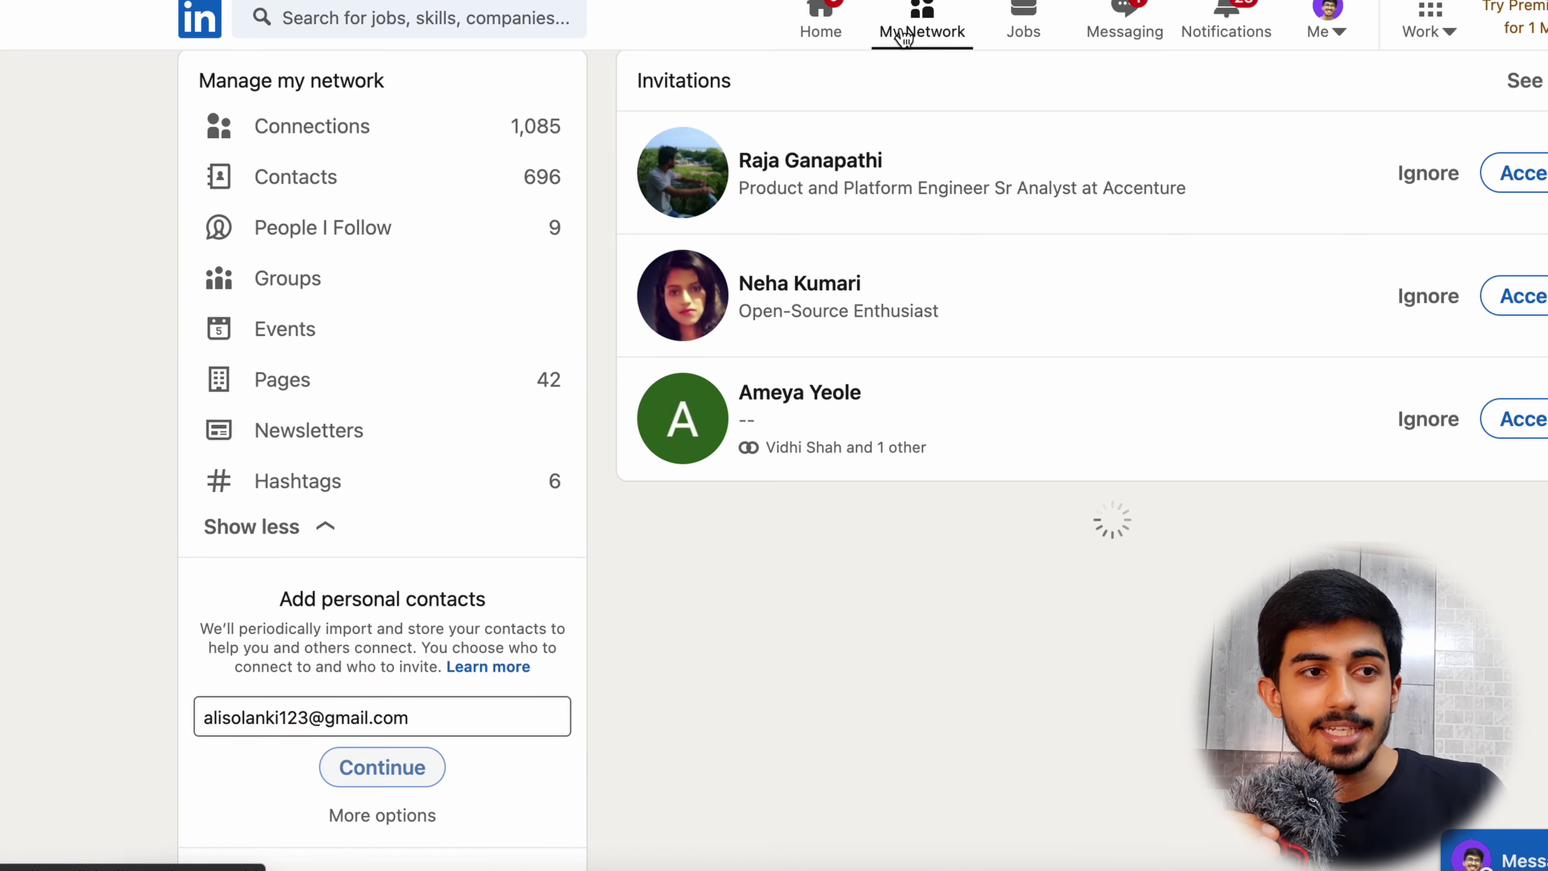
pyautogui.scroll(-5, 901, 564)
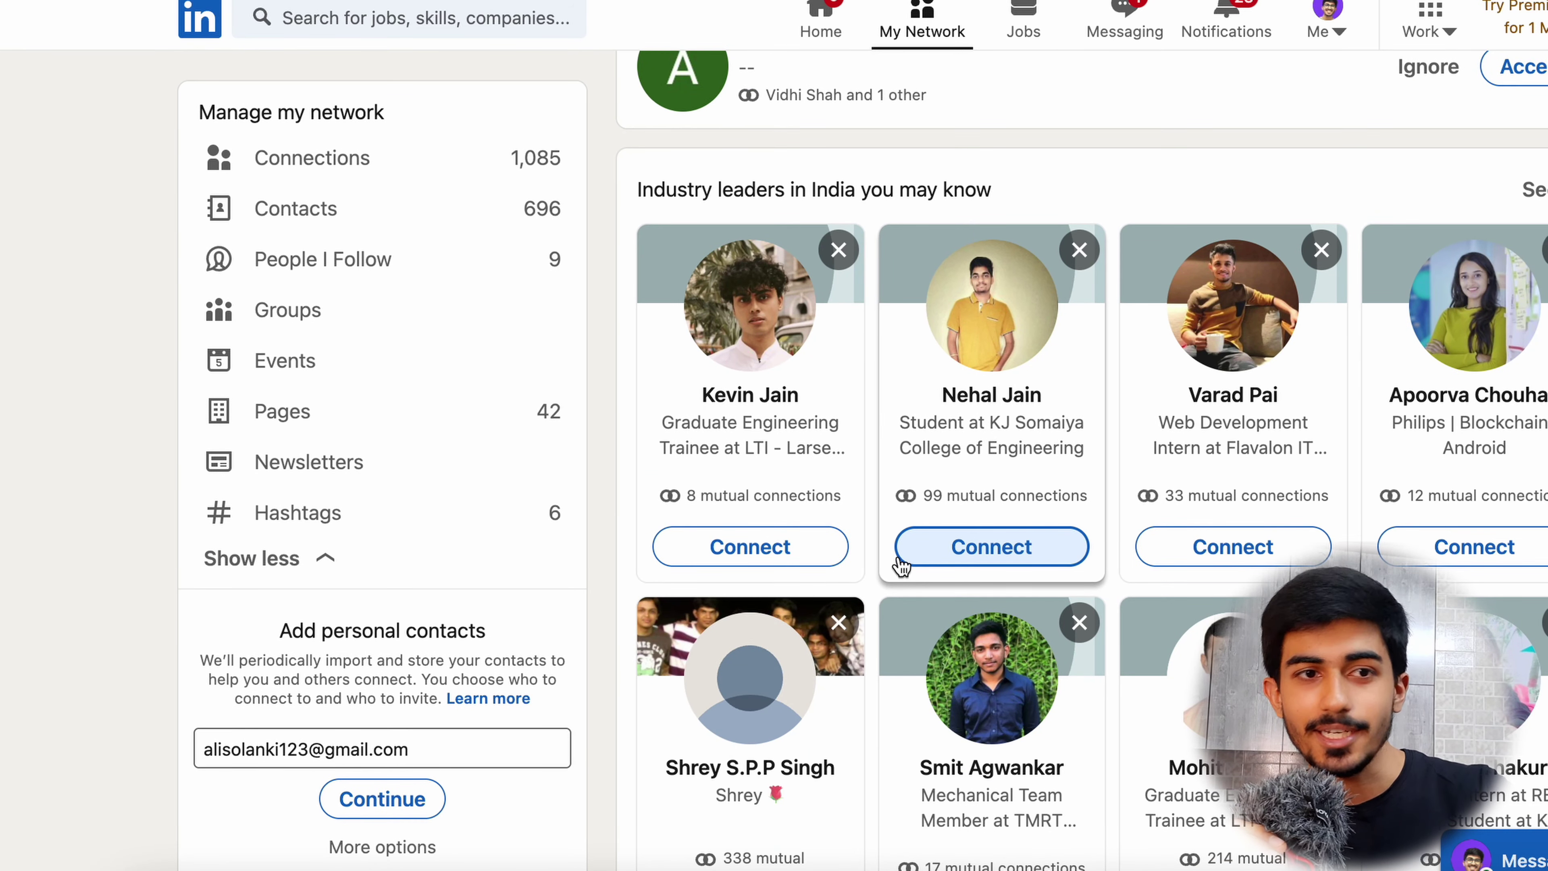
pyautogui.scroll(-1, 900, 564)
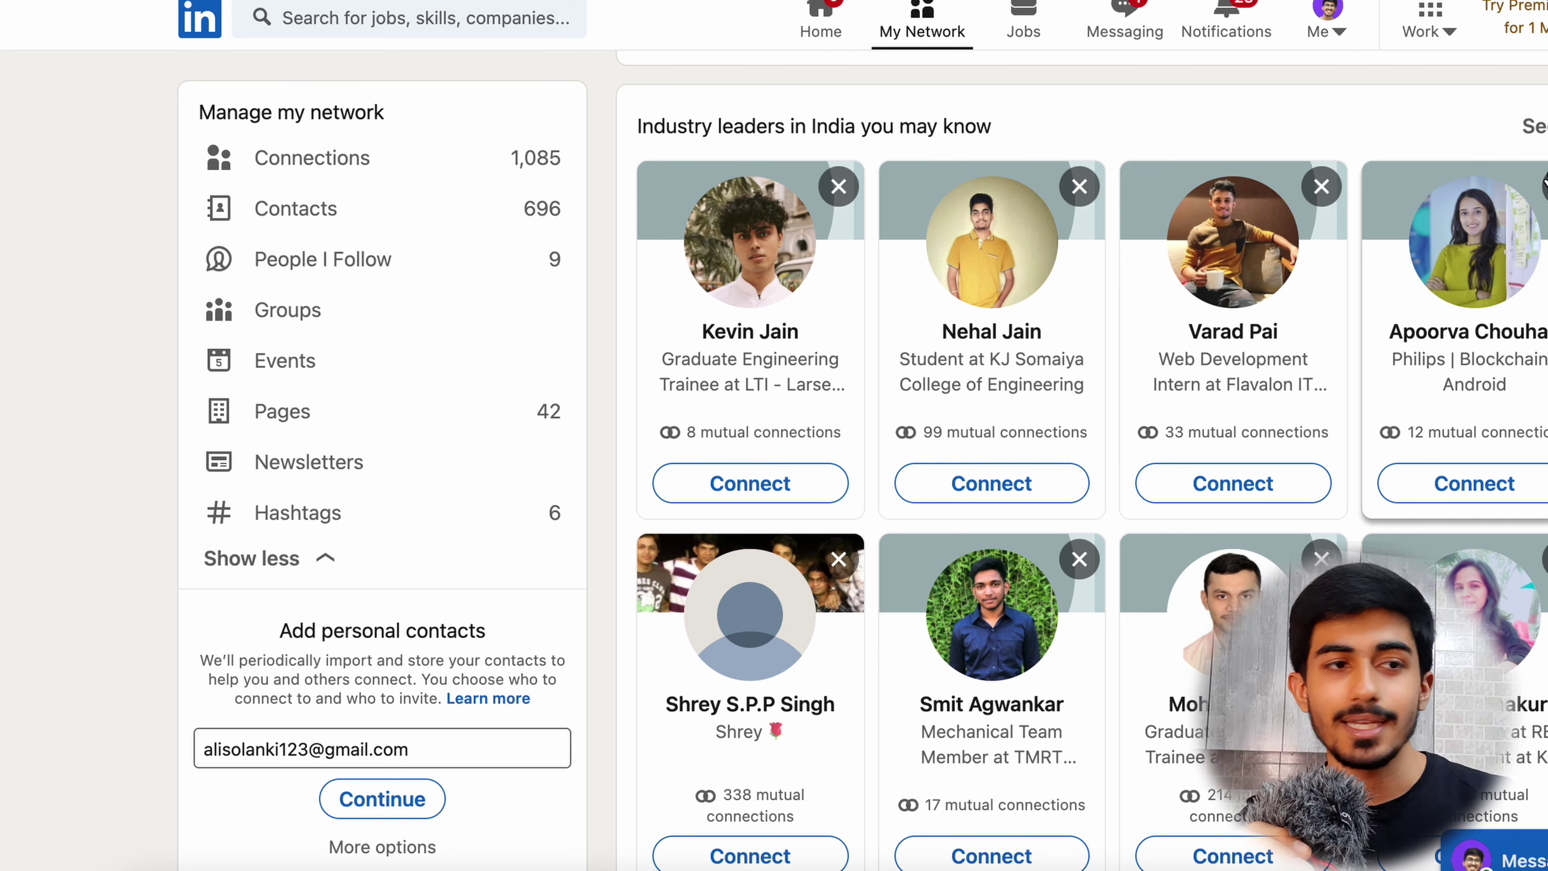
pyautogui.click(1317, 26)
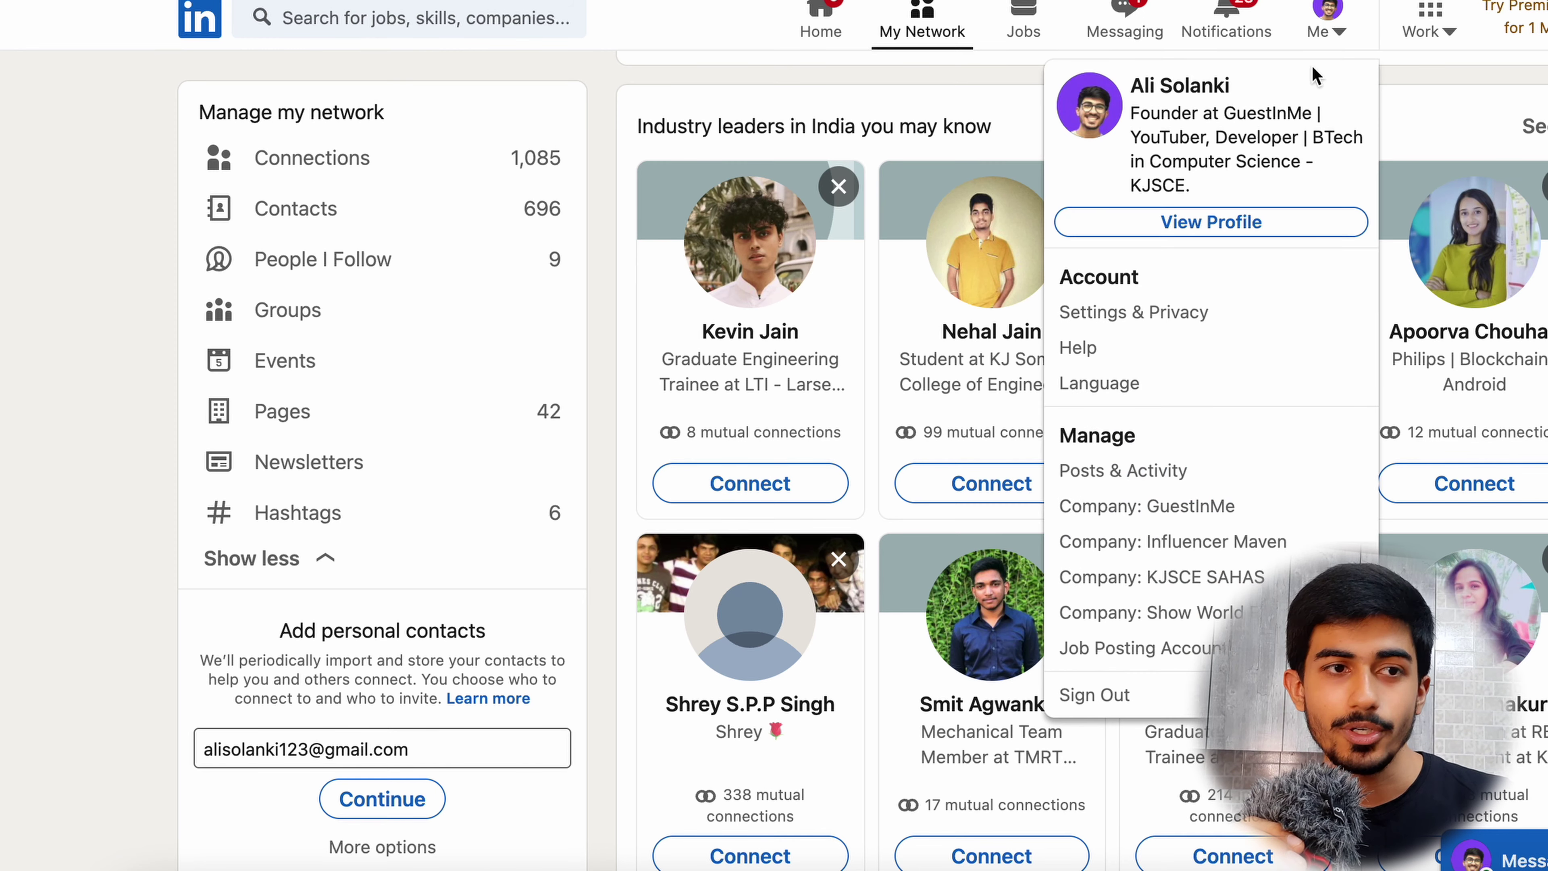
pyautogui.click(1265, 232)
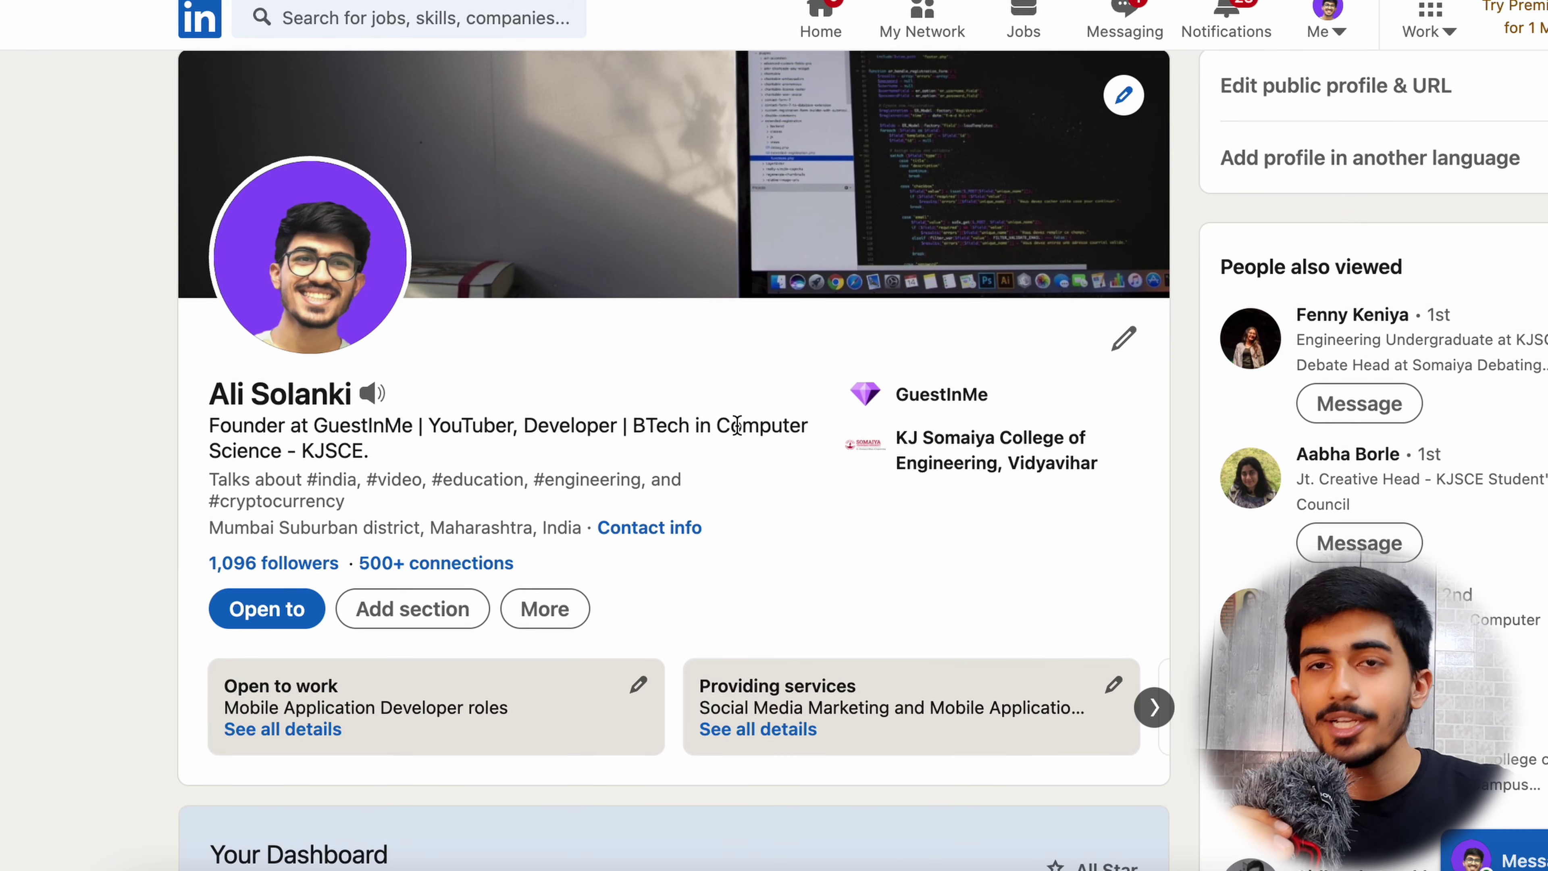